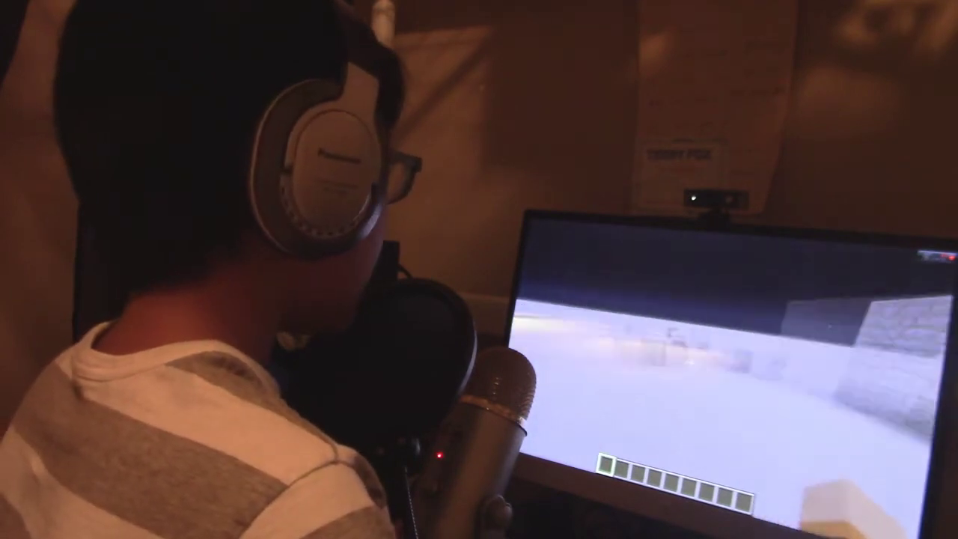
key(w)
key(w)
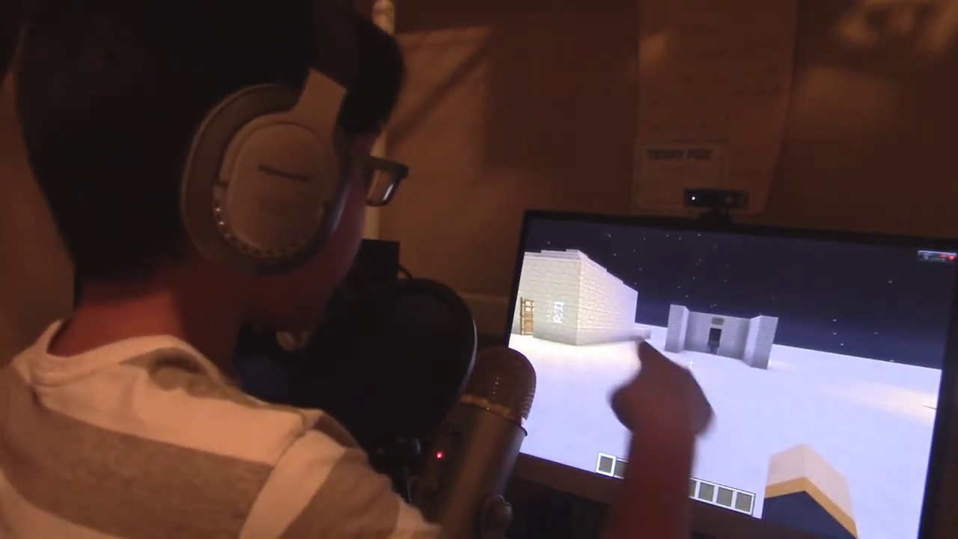
key(w)
key(w)
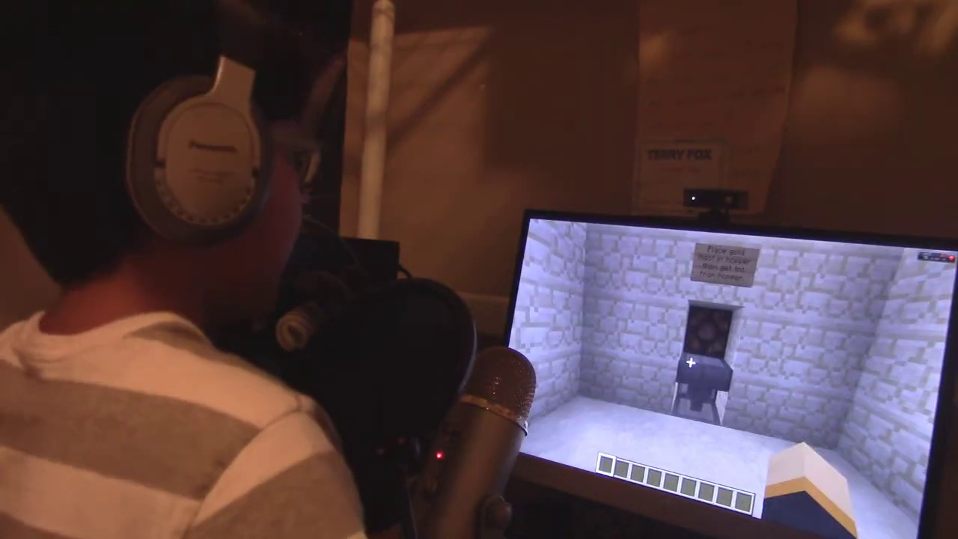
key(w)
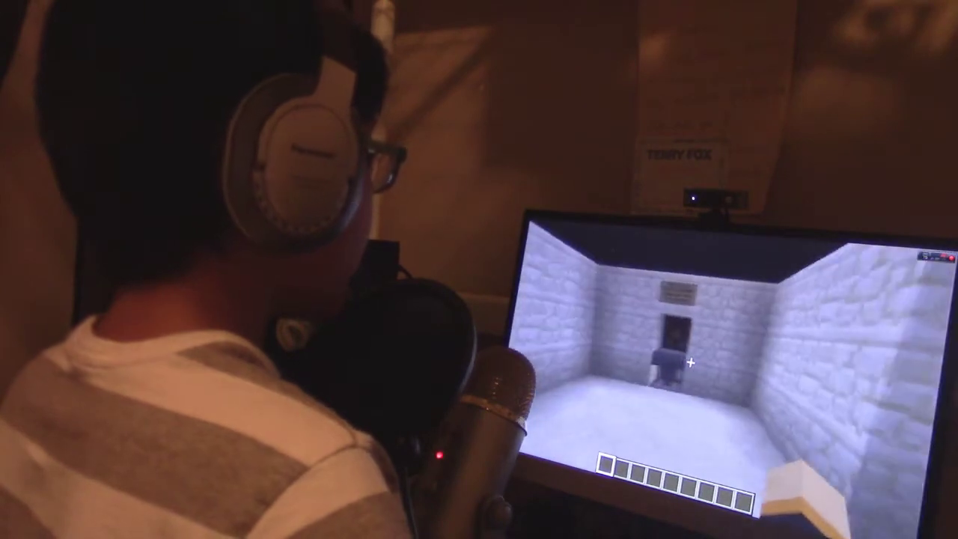
key(w)
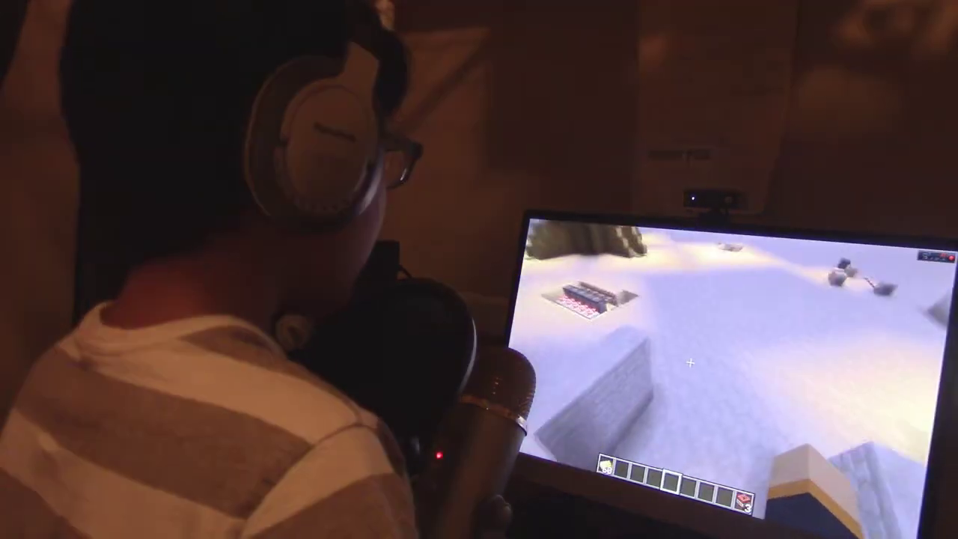
key(w)
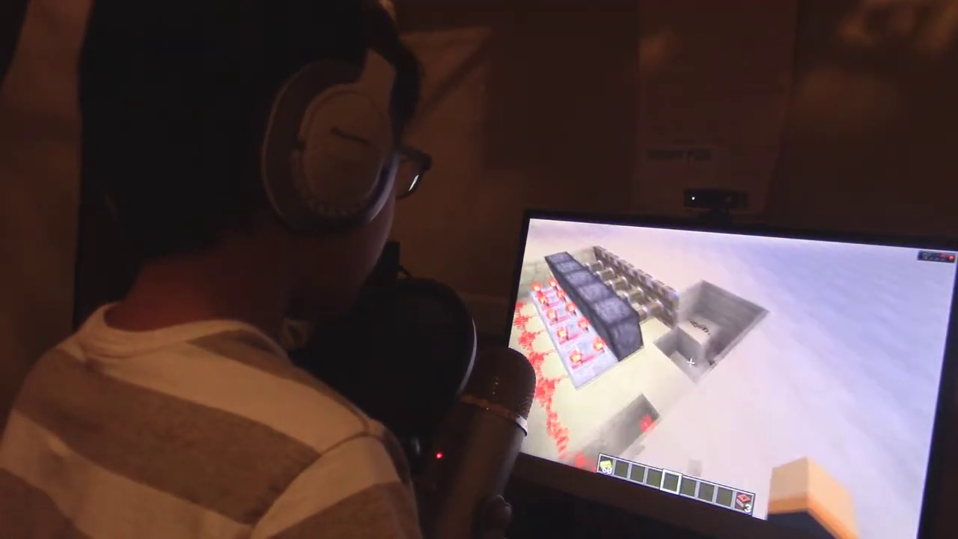
key(e)
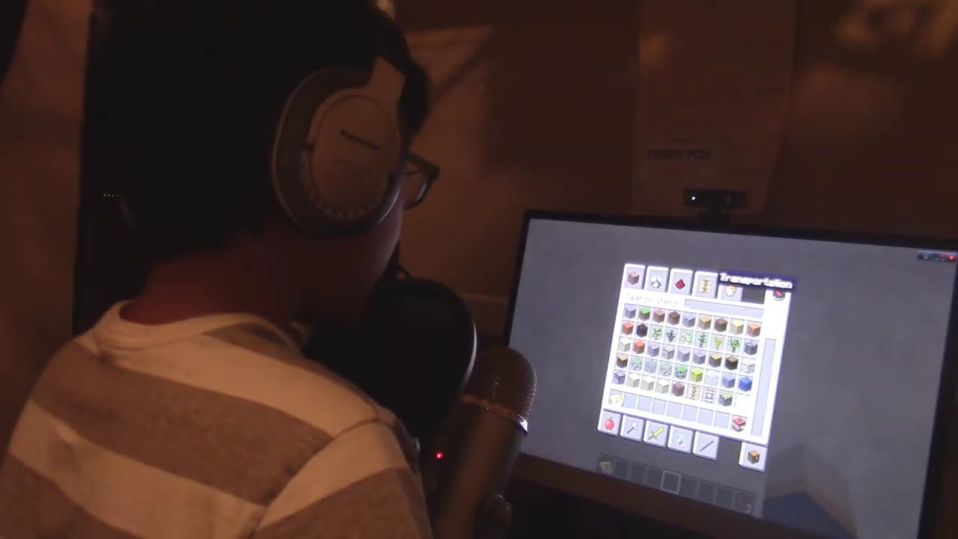
click(679, 283)
key(e)
key(e)
key(e)
key(e)
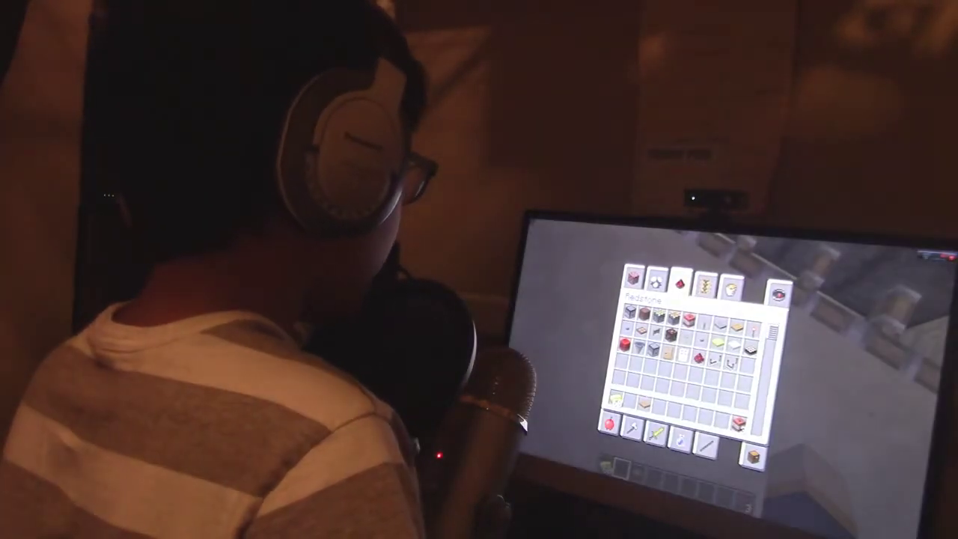
key(e)
key(2)
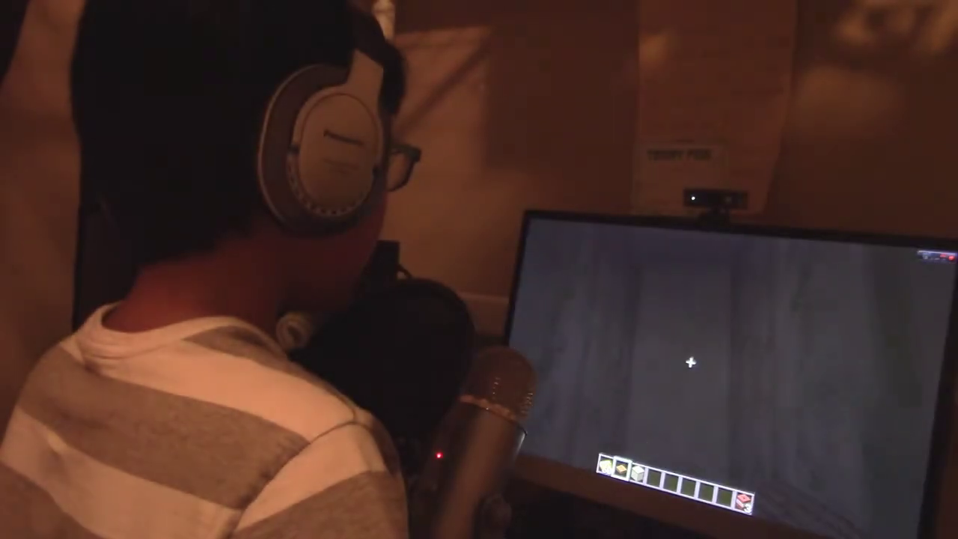
key(3)
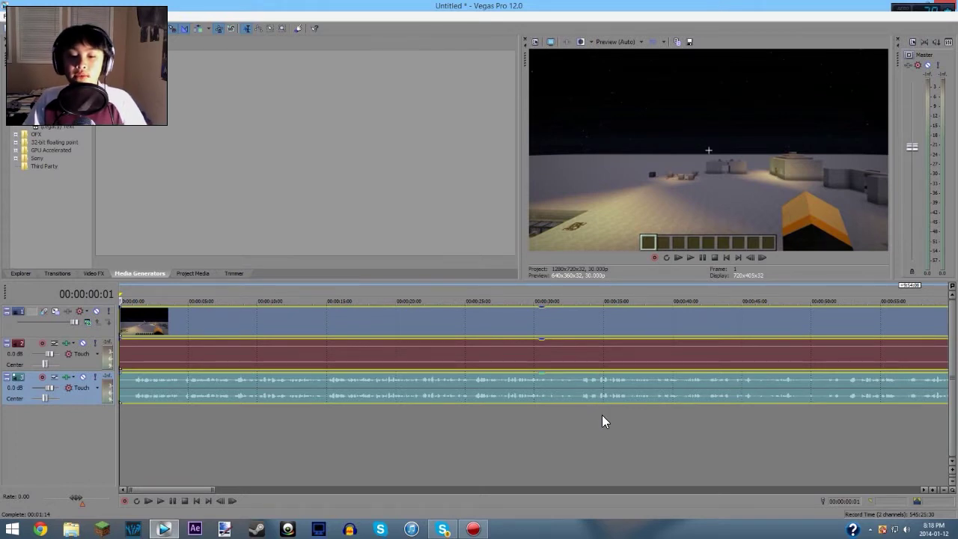
Set the lower audio track's volume to 0.9 dB and play the project at several points to check the sound level
scroll(380, 389, down, 10)
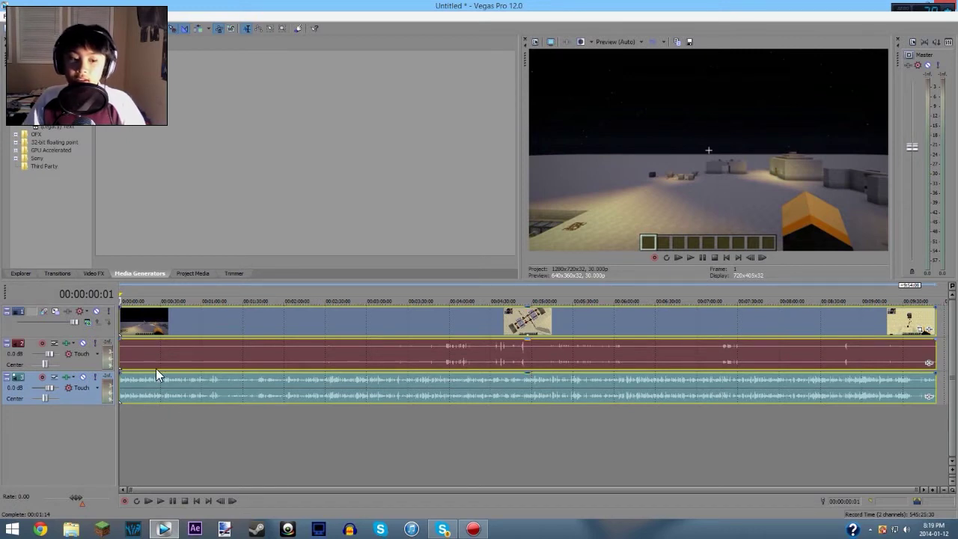
drag(50, 386, 52, 394)
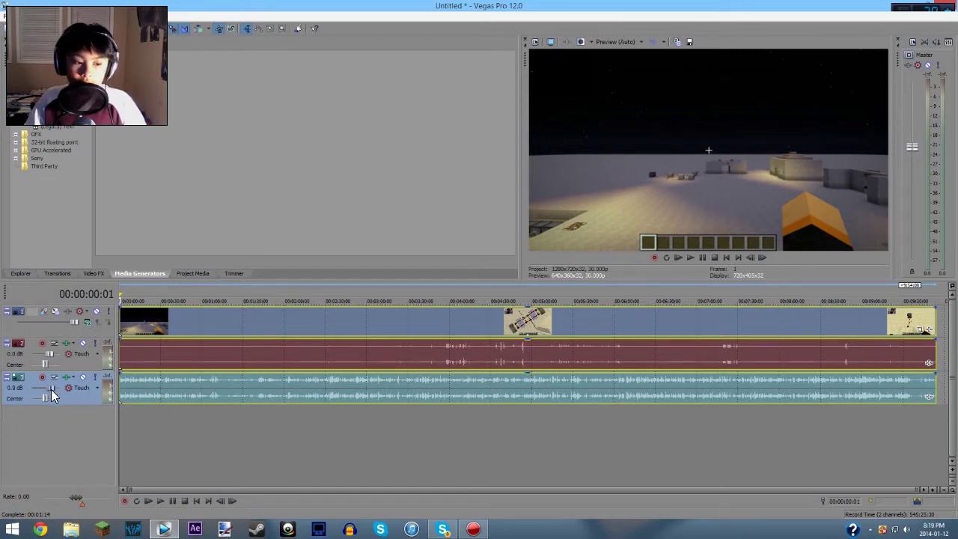
click(675, 256)
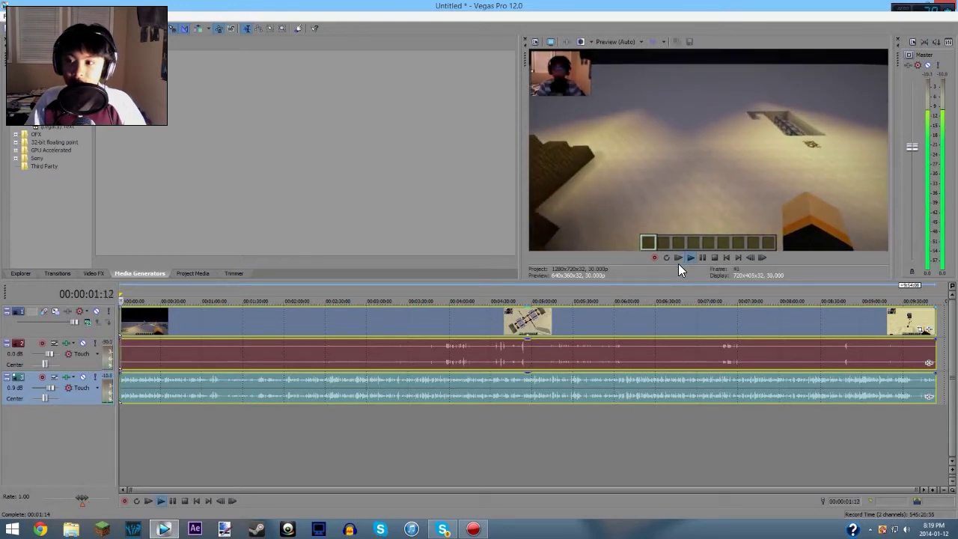
click(461, 293)
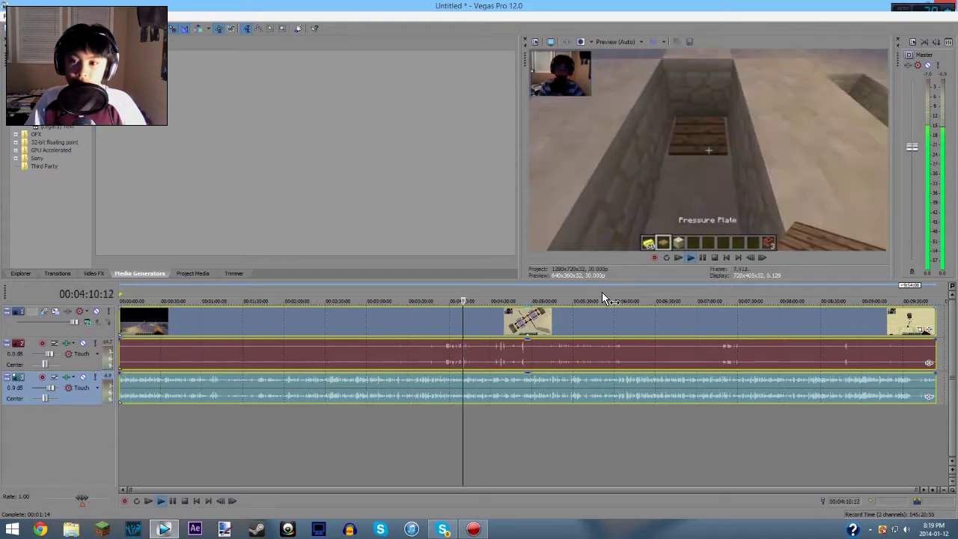
click(812, 296)
key(space)
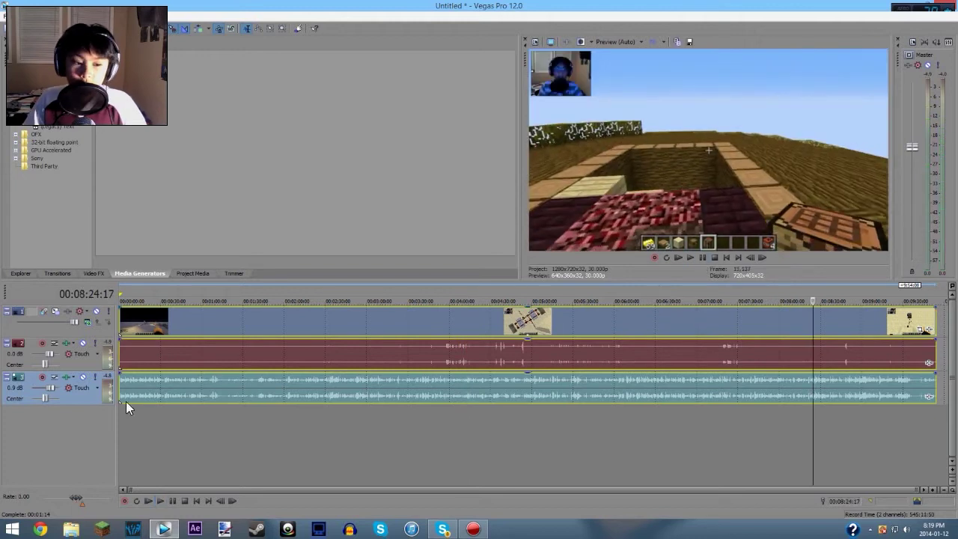
Set the lower audio track's volume to 2.1 dB, play a short passage to check it, and return to the project start
scroll(53, 384, up, 3)
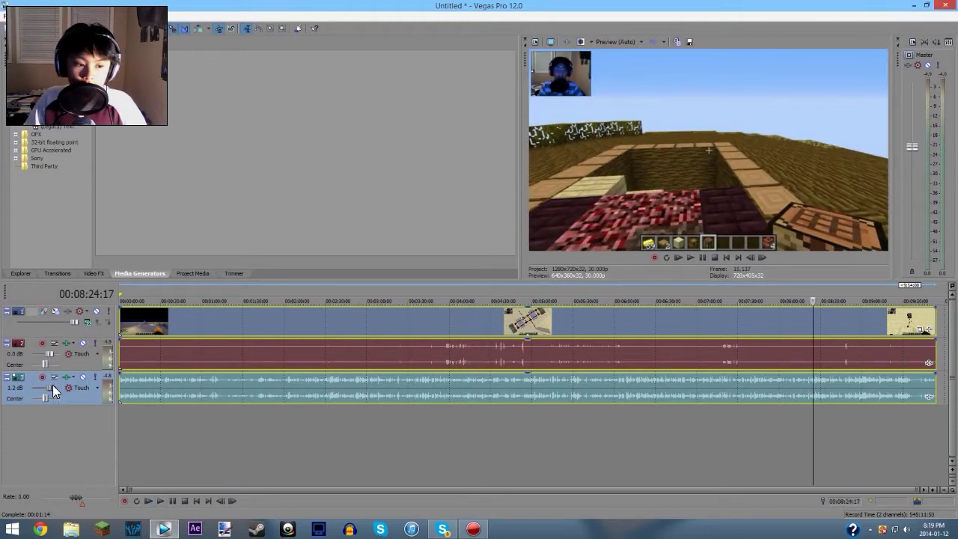
scroll(54, 386, down, 3)
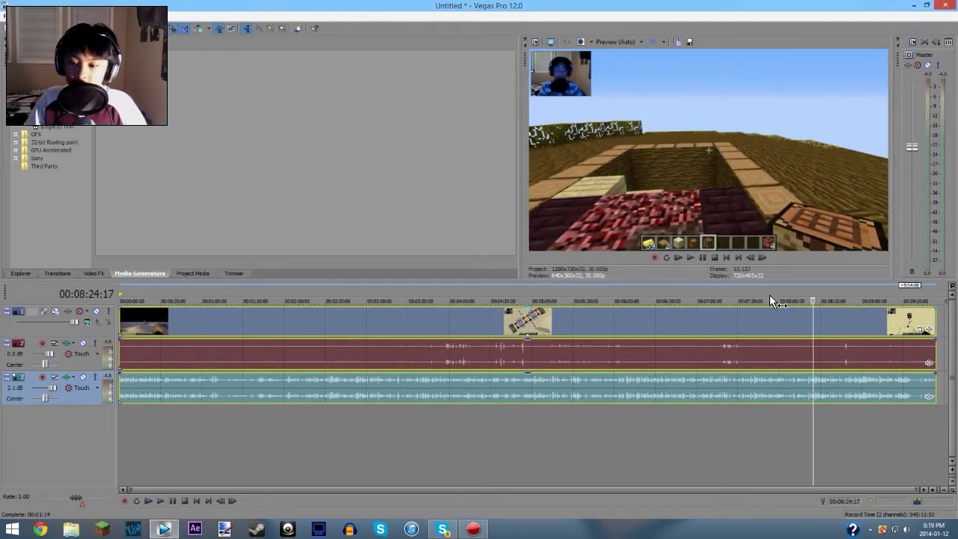
click(706, 256)
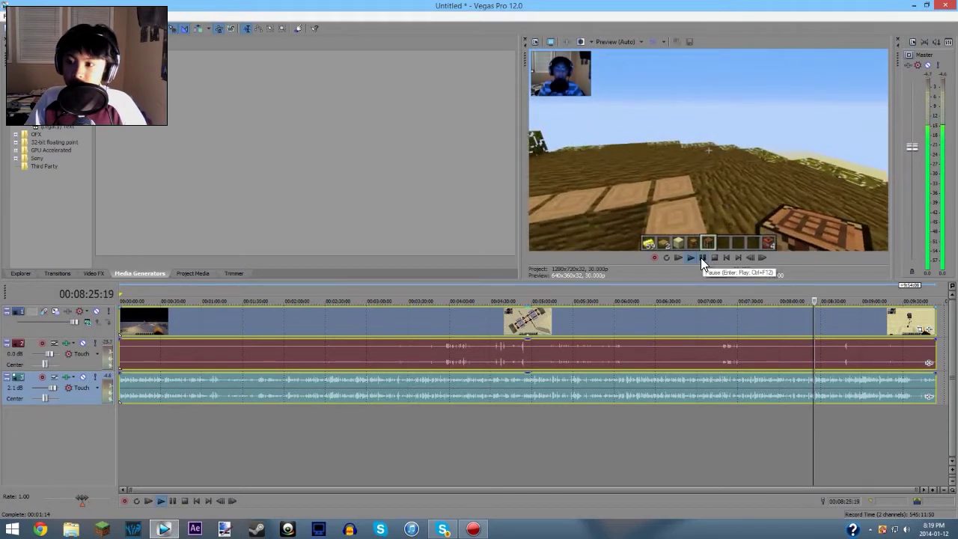
click(702, 260)
click(725, 258)
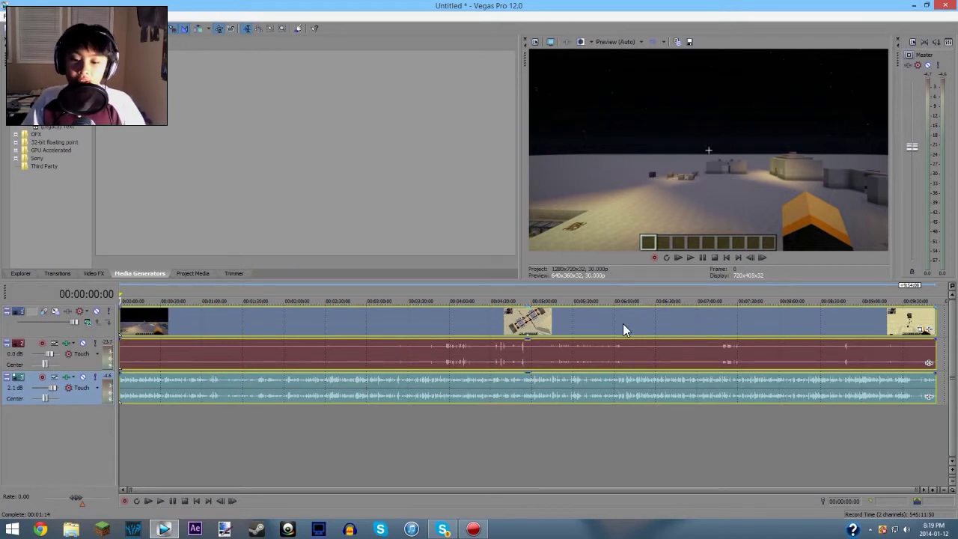
Set the video event's resampling to Disable resample in its properties and apply it
right_click(580, 325)
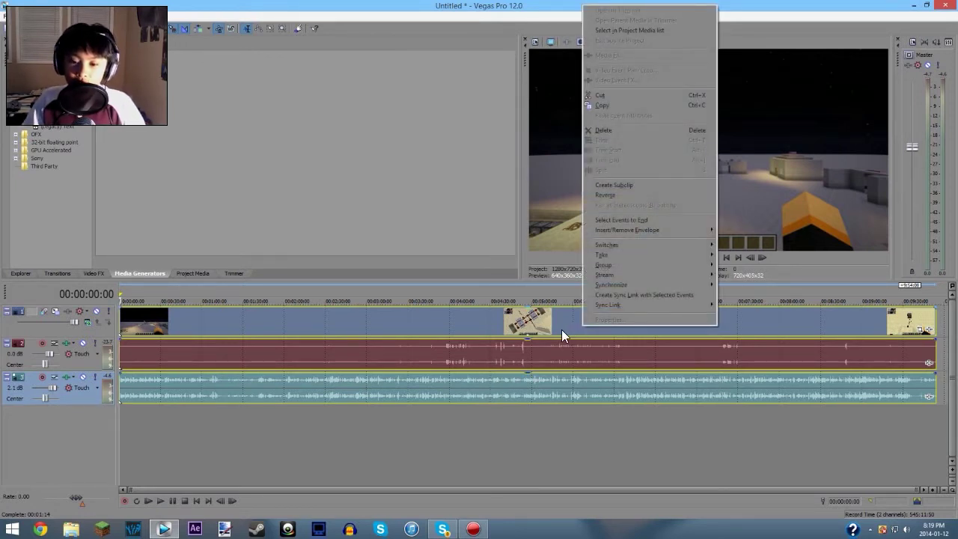
click(561, 329)
right_click(590, 324)
click(609, 319)
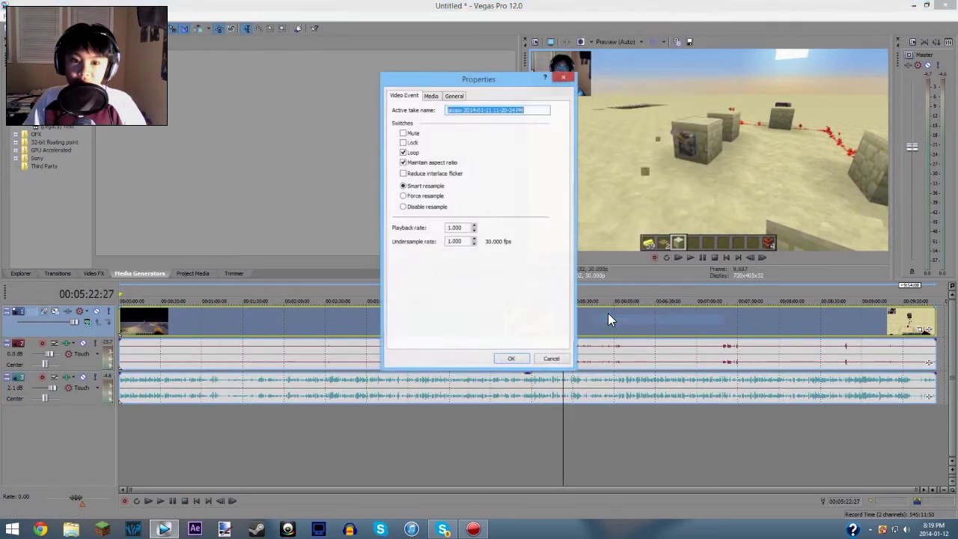
click(512, 360)
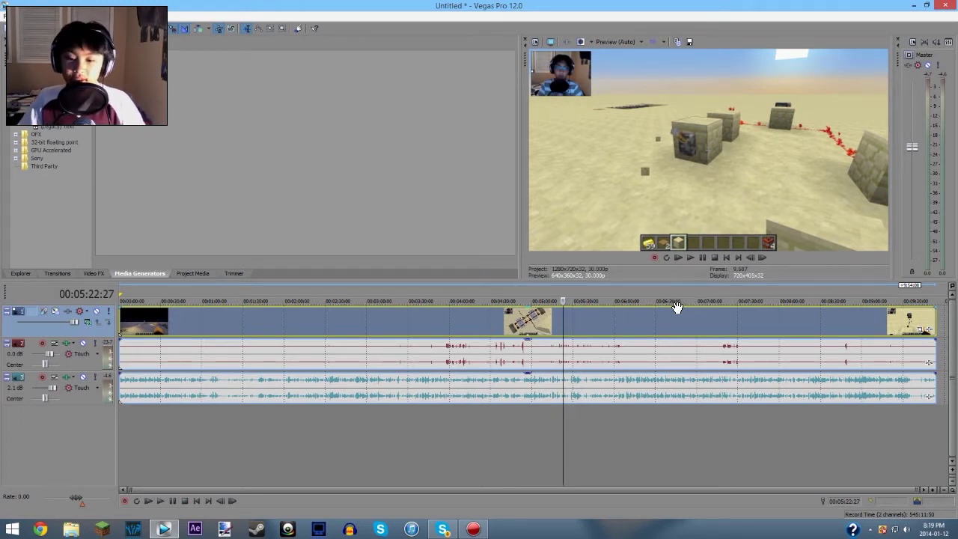
right_click(610, 321)
click(636, 309)
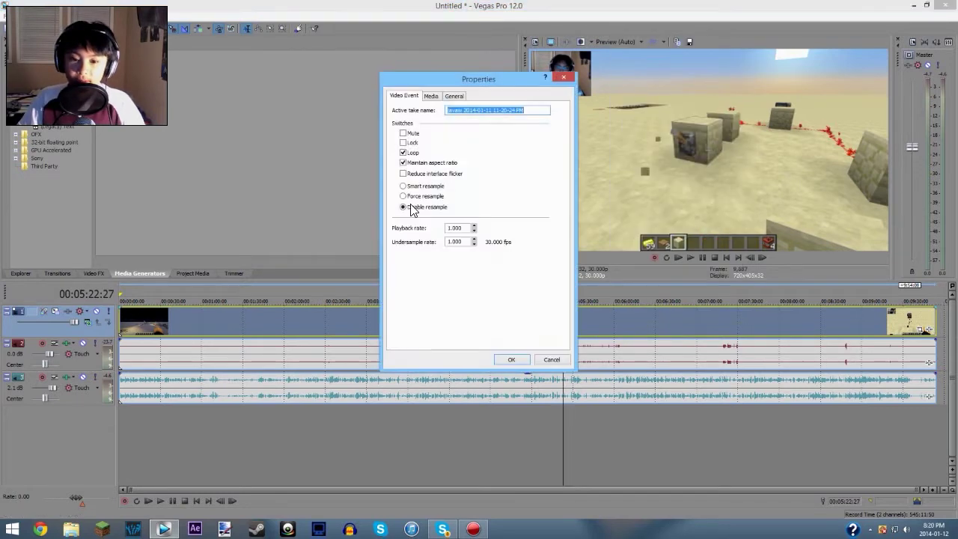
click(511, 359)
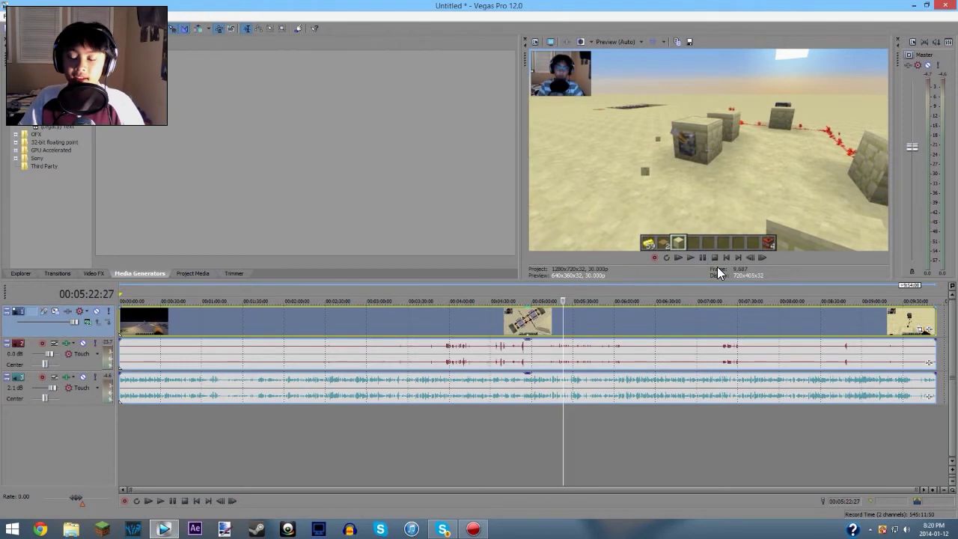
Step forward frame by frame from 00:05:22:27 to 00:05:24:03 to inspect the video's motion
scroll(653, 330, up, 5)
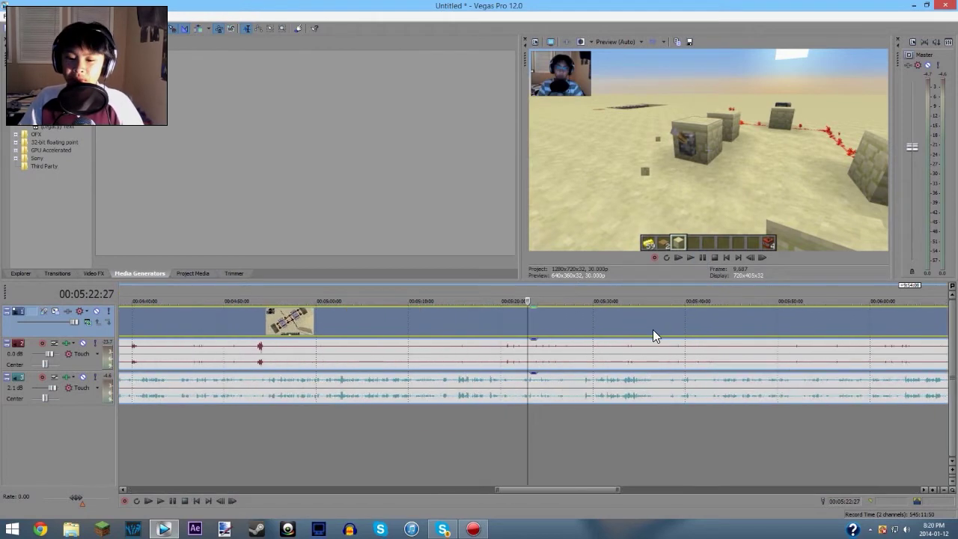
click(761, 256)
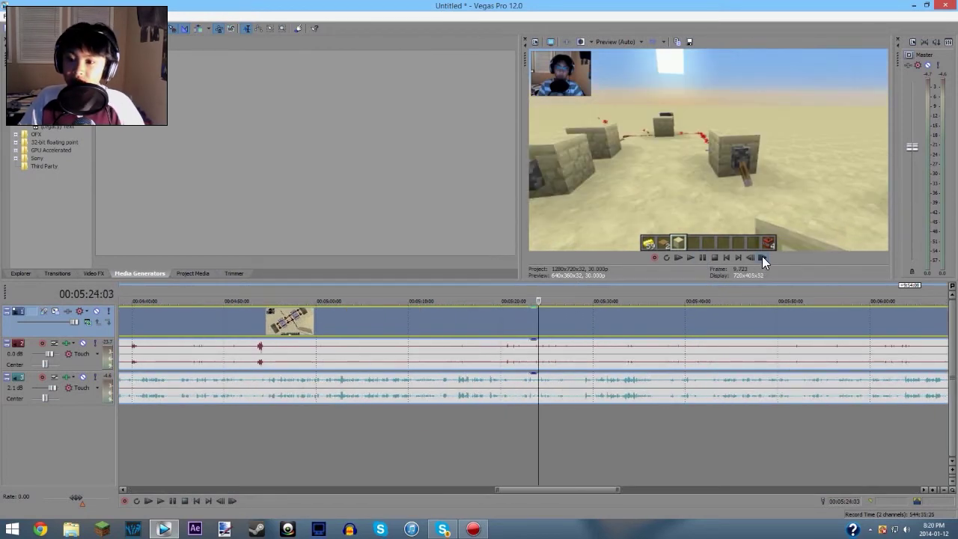
scroll(580, 363, down, 4)
scroll(581, 364, down, 3)
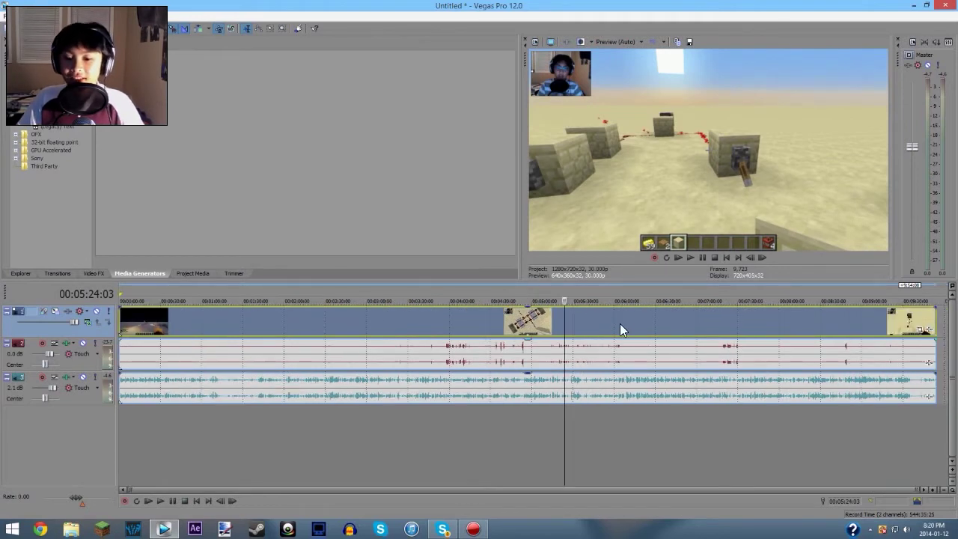
Review the resample setting in the video event's properties and close the dialog
right_click(621, 329)
click(675, 501)
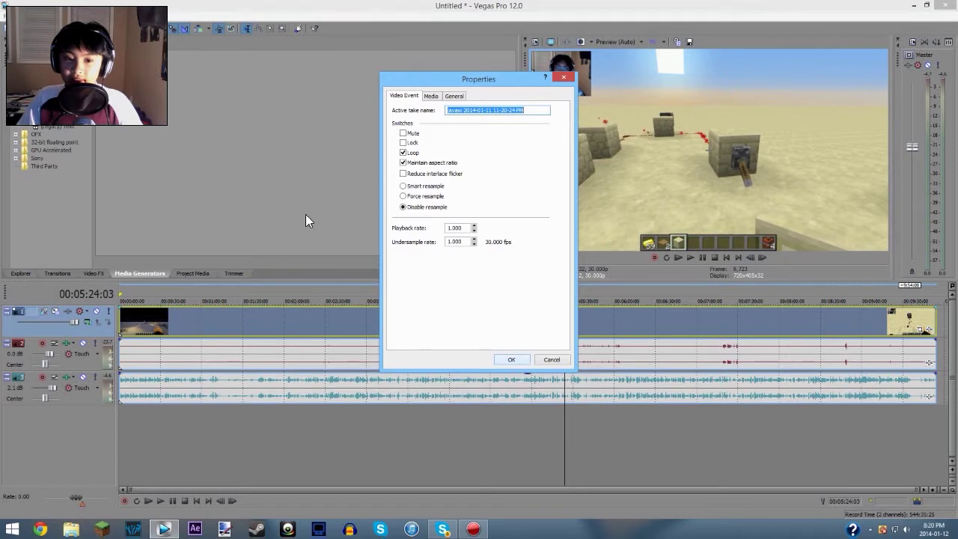
click(513, 360)
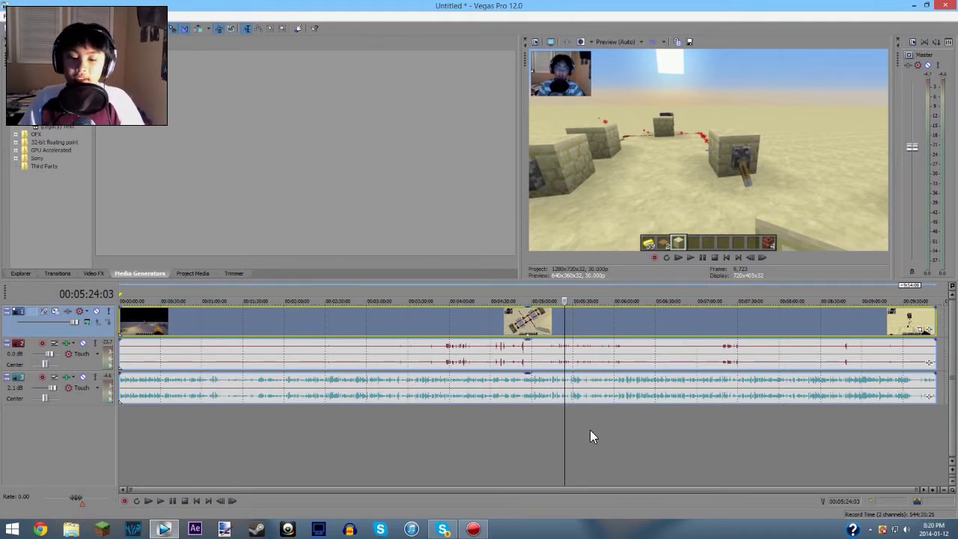
Play a short passage from 00:01:26:00 and preview the footage at 00:06:07:26
click(237, 296)
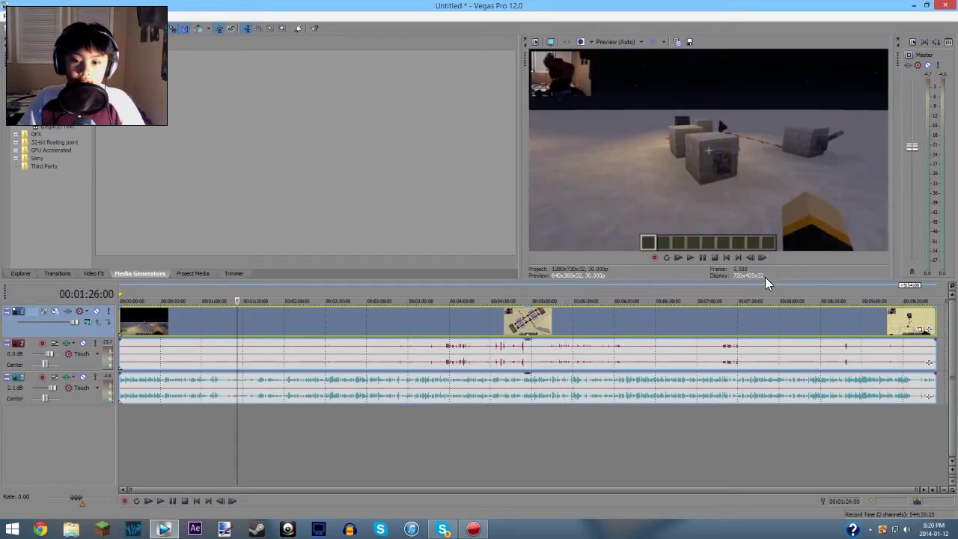
click(700, 258)
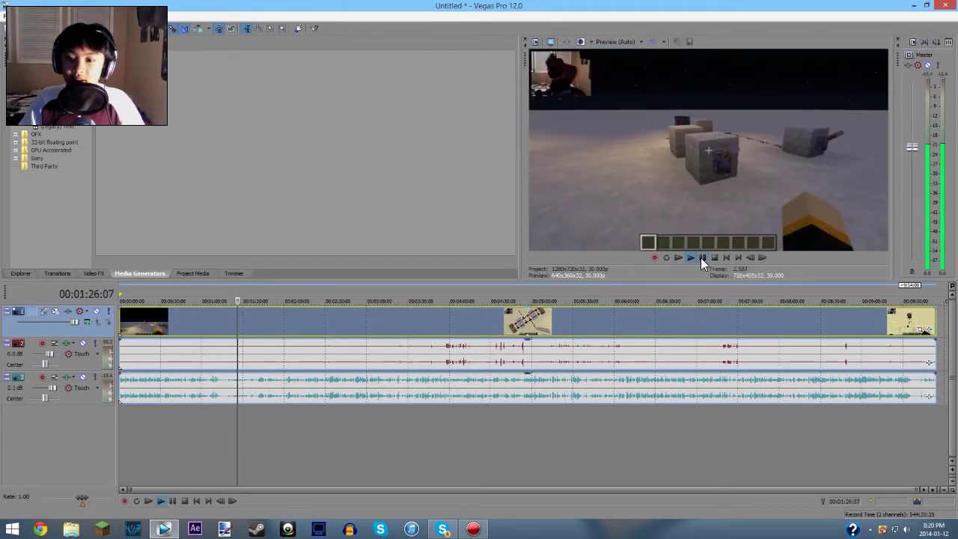
click(700, 257)
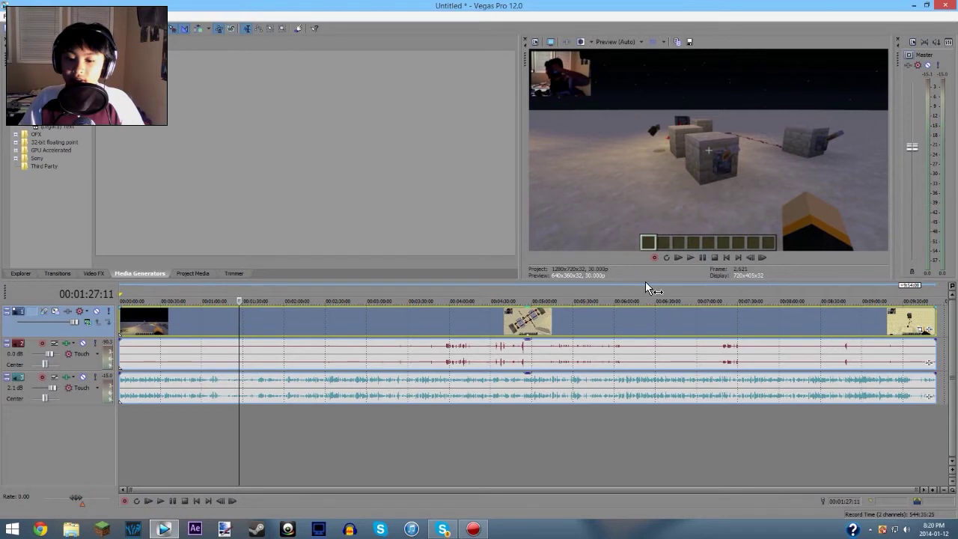
drag(646, 295, 881, 288)
click(624, 291)
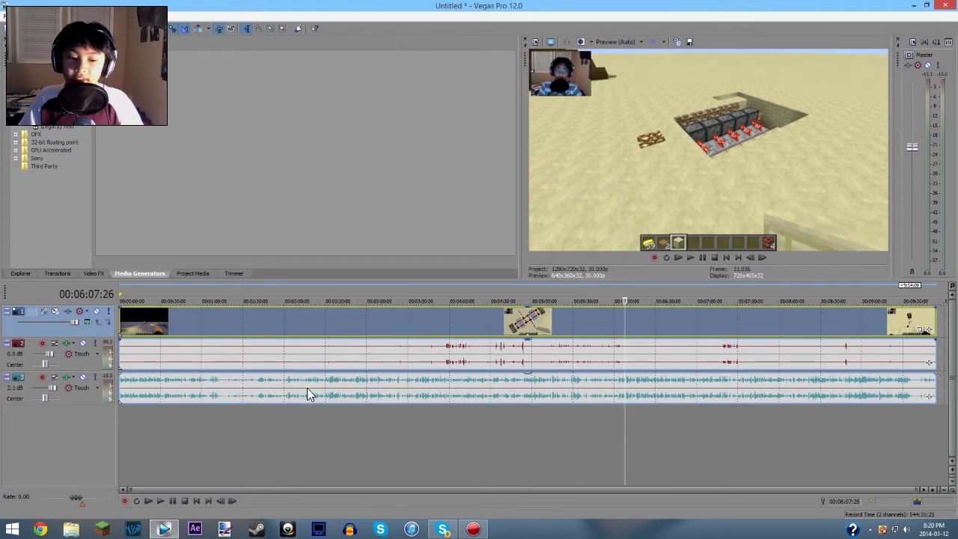
Play the closing part of the project from about 00:09:37 to check the lower audio track near its end
click(917, 297)
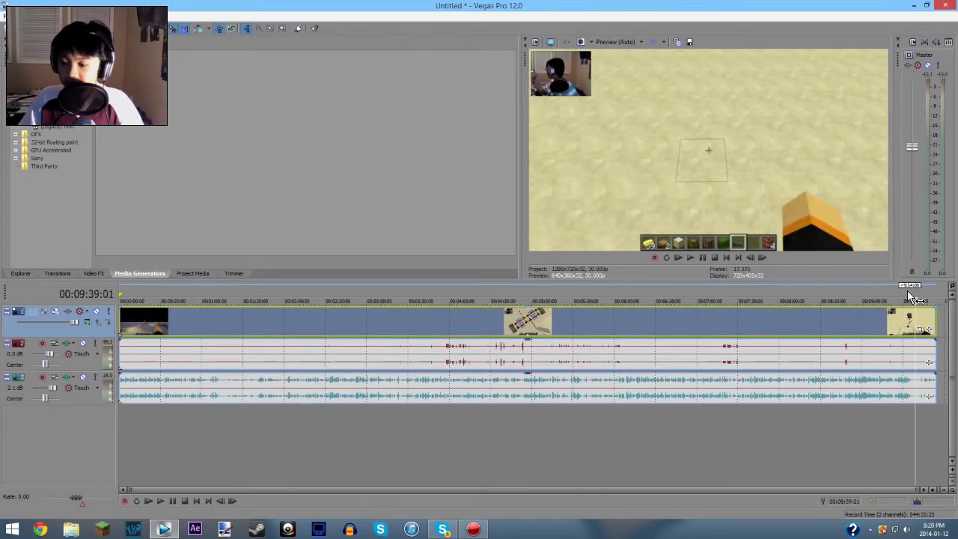
scroll(906, 314, up, 5)
scroll(906, 315, up, 3)
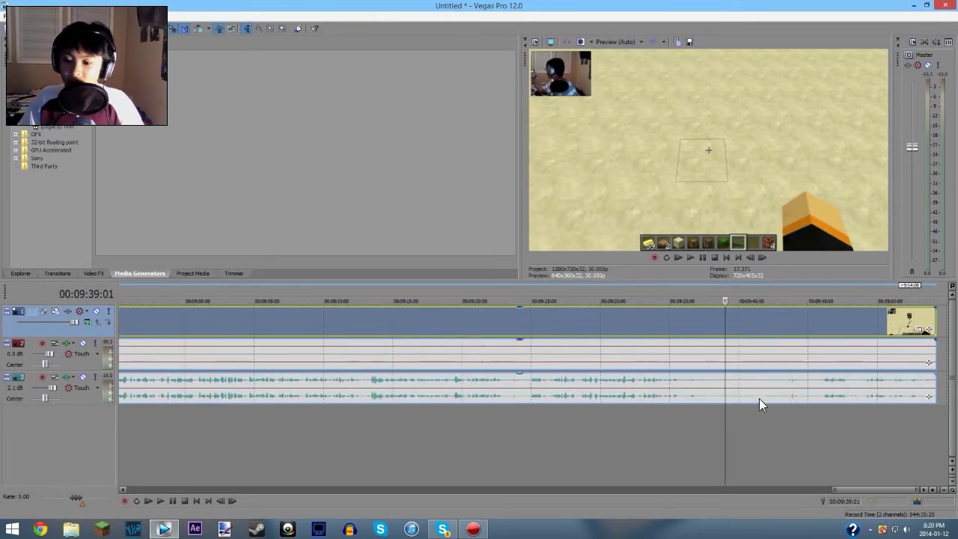
click(697, 383)
click(690, 257)
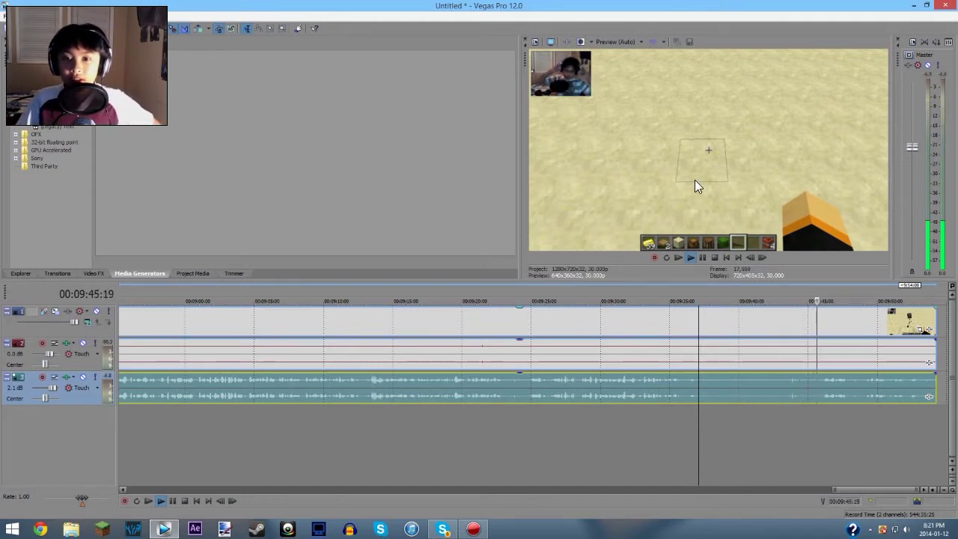
Play the closing section around 00:09:36 several times to find where the recording should be cut
key(Return)
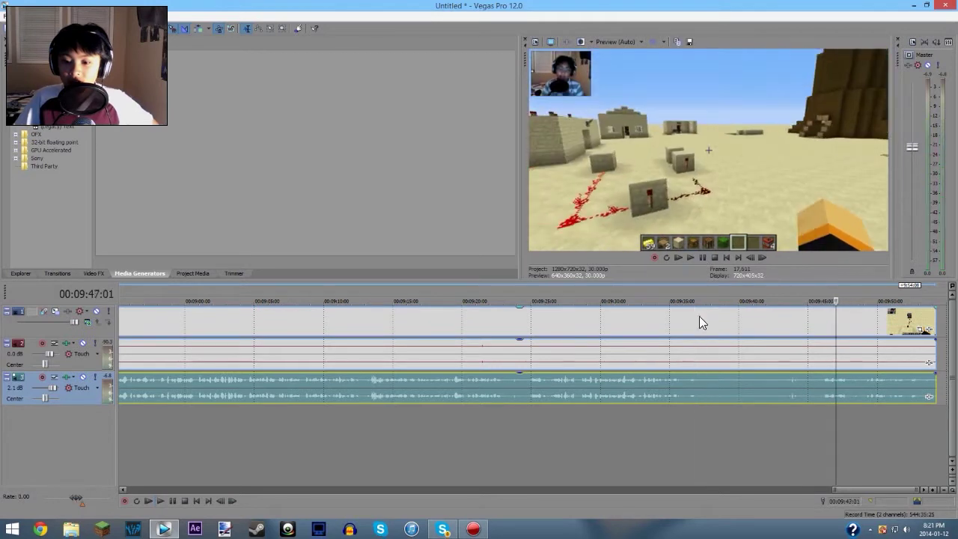
click(683, 386)
click(699, 255)
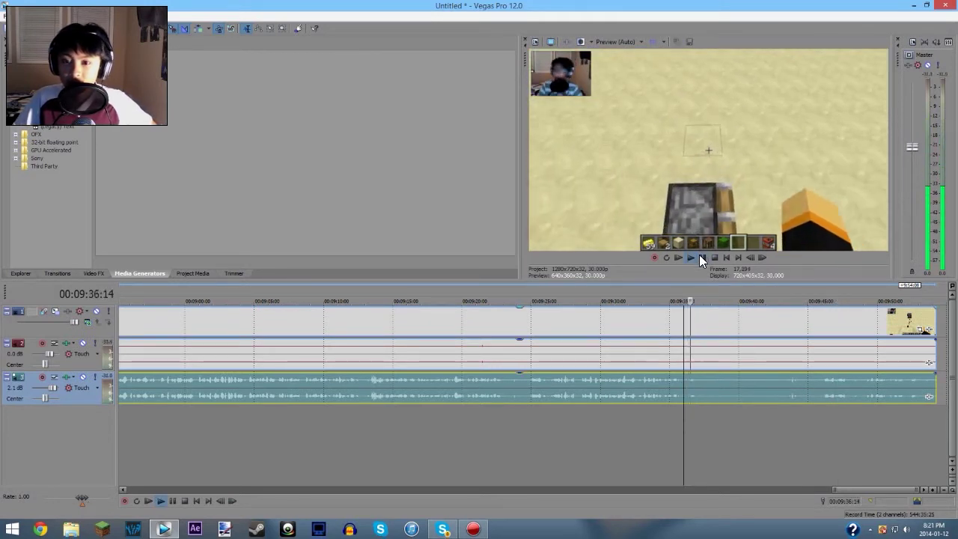
click(702, 257)
click(624, 289)
click(690, 257)
click(704, 258)
Place the playback cursor at 00:09:35:23 and play a short passage from that point
scroll(392, 321, down, 10)
click(248, 300)
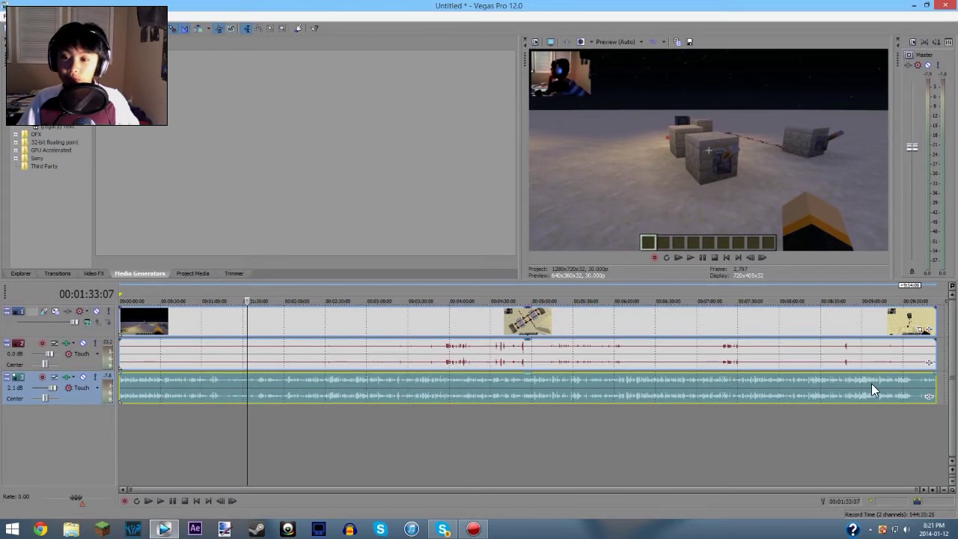
click(911, 299)
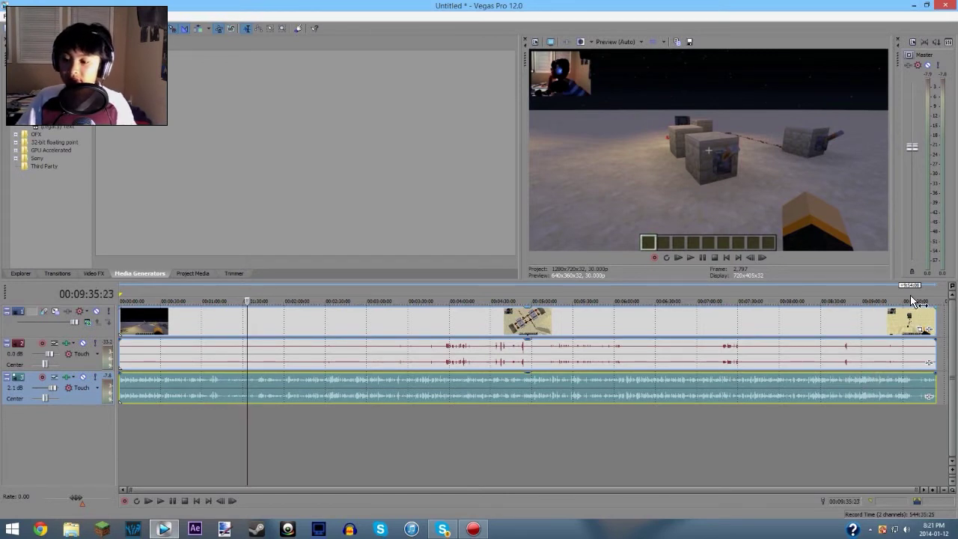
scroll(831, 336, up, 10)
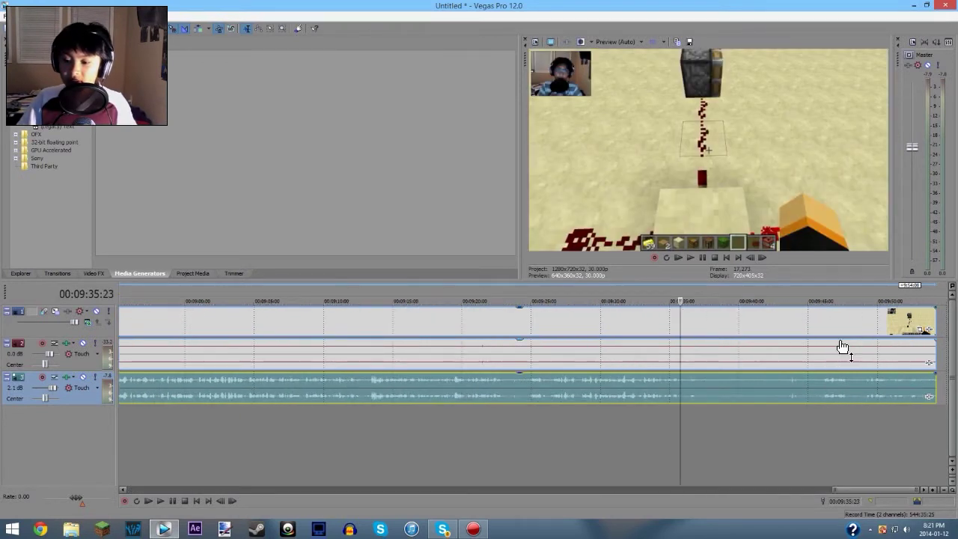
click(690, 258)
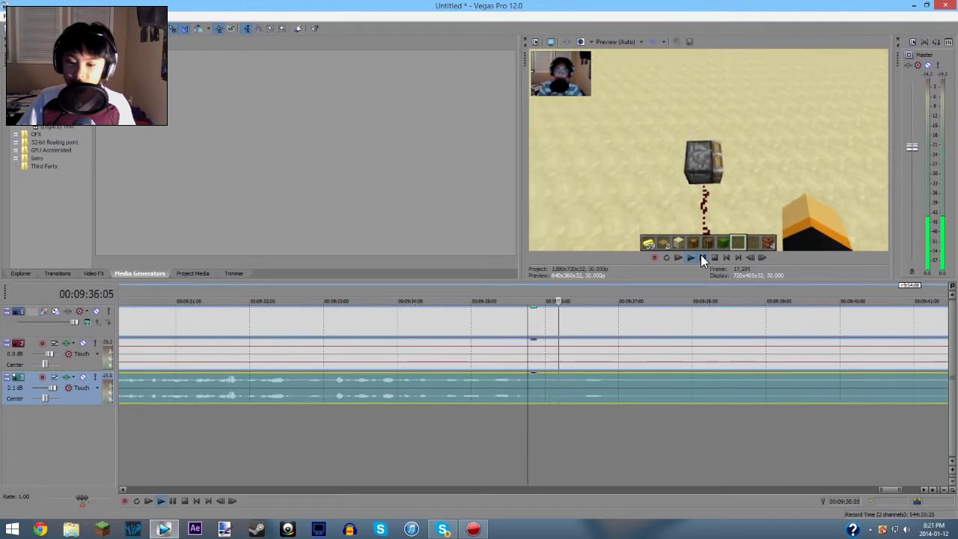
click(714, 257)
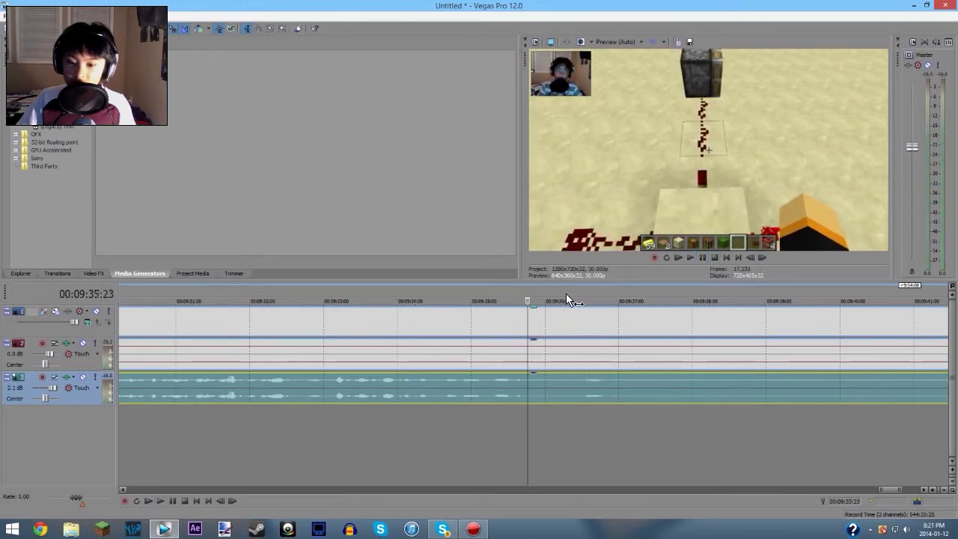
Mark the time range from 00:09:34:11 to 00:09:35:23 and play its beginning
drag(528, 294, 424, 293)
click(697, 259)
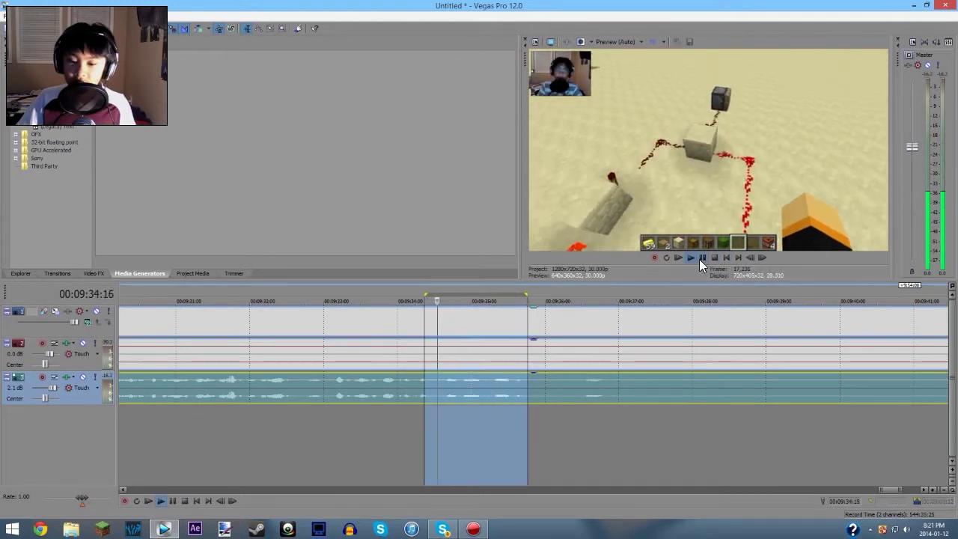
click(714, 257)
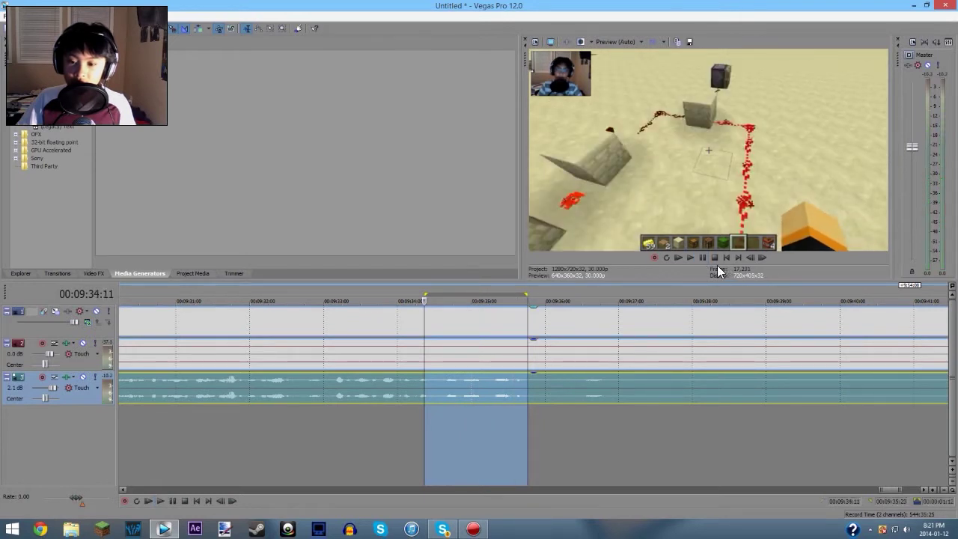
Split the video and both audio events at 00:09:35:23
click(525, 314)
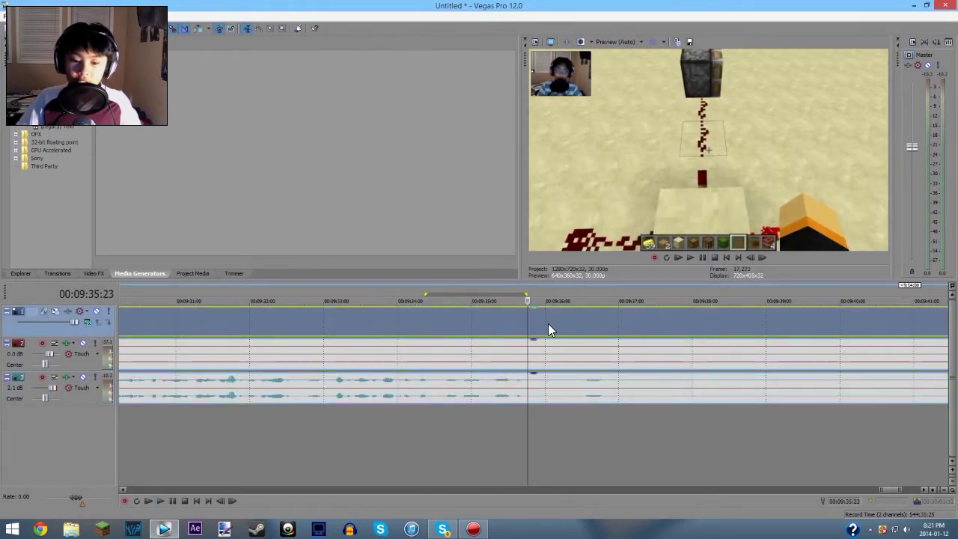
key(s)
scroll(590, 346, down, 5)
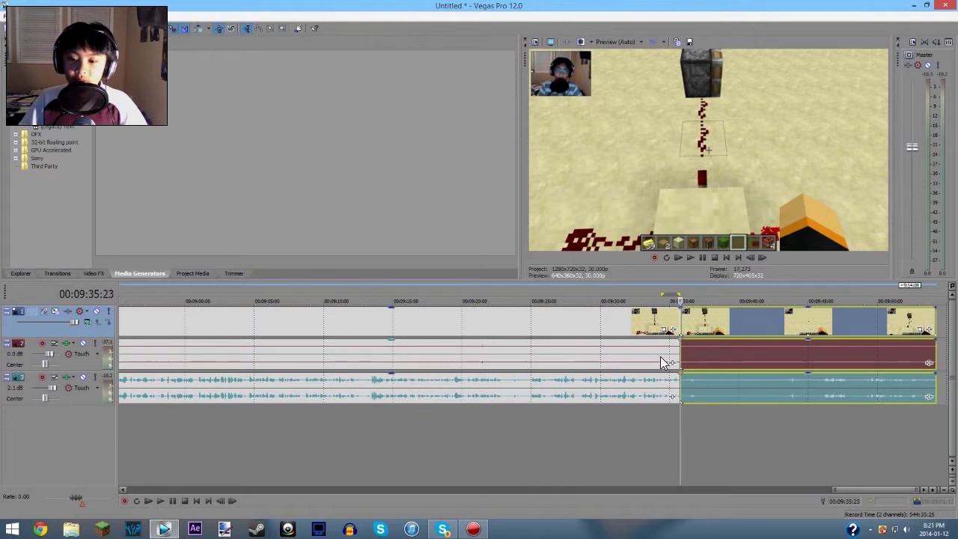
Split the closing events at 00:09:45:29 and delete the section between 00:09:35:23 and that cut on all tracks
click(814, 381)
click(702, 257)
click(702, 257)
click(820, 383)
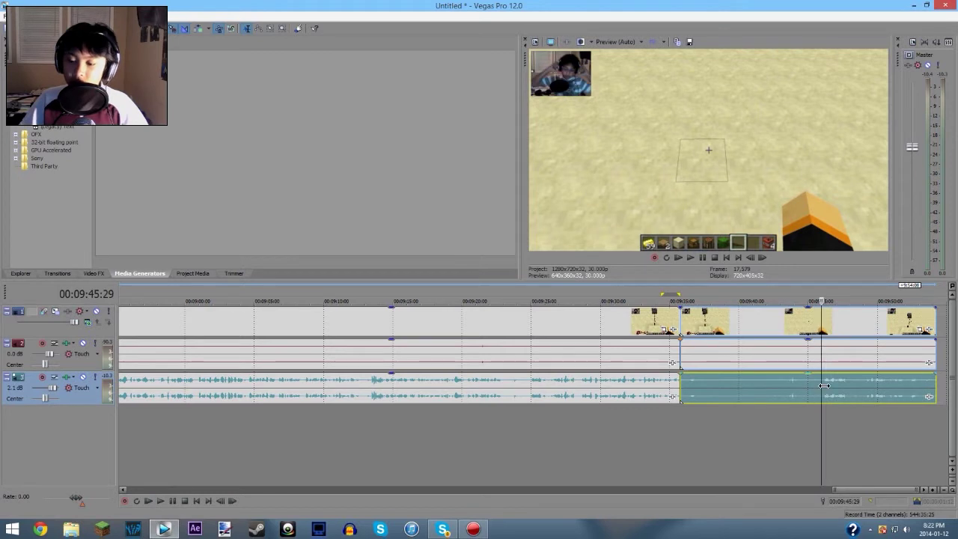
key(s)
click(779, 327)
key(Delete)
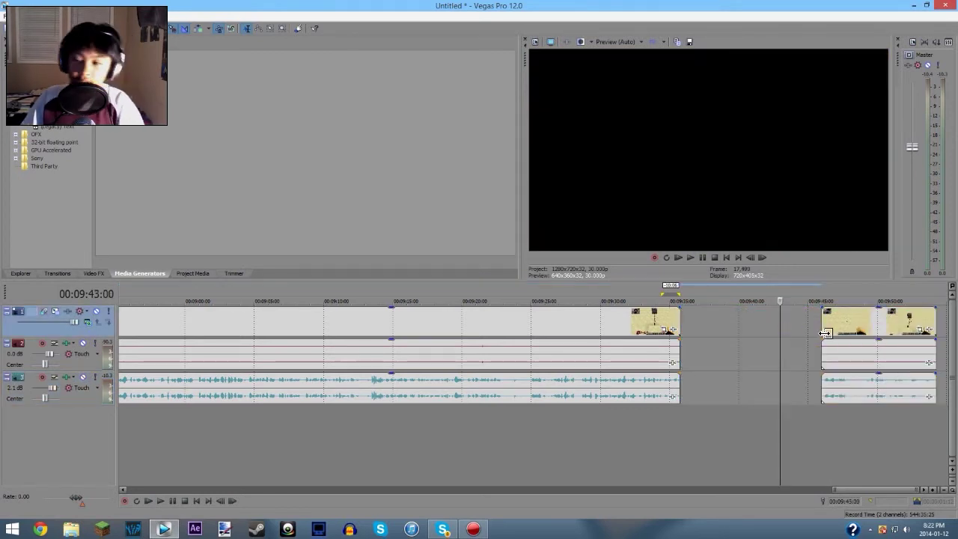
Move the remaining closing clip against the cut at 00:09:35:23 and play across the join
drag(889, 321, 748, 322)
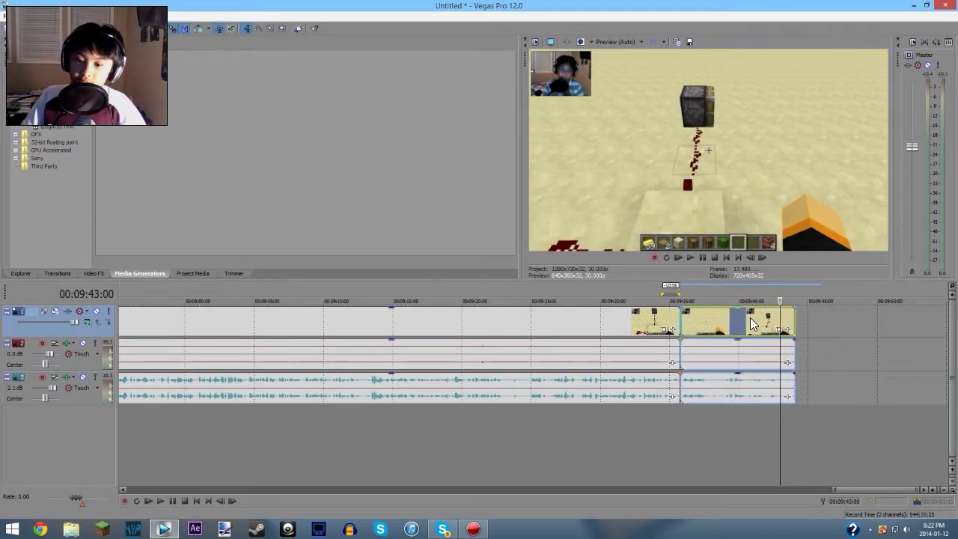
click(648, 290)
click(689, 257)
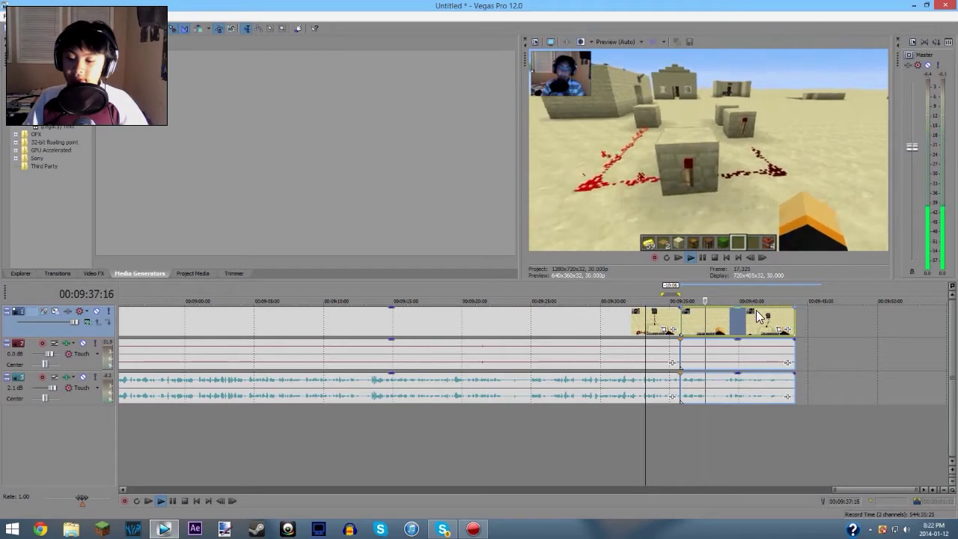
key(Return)
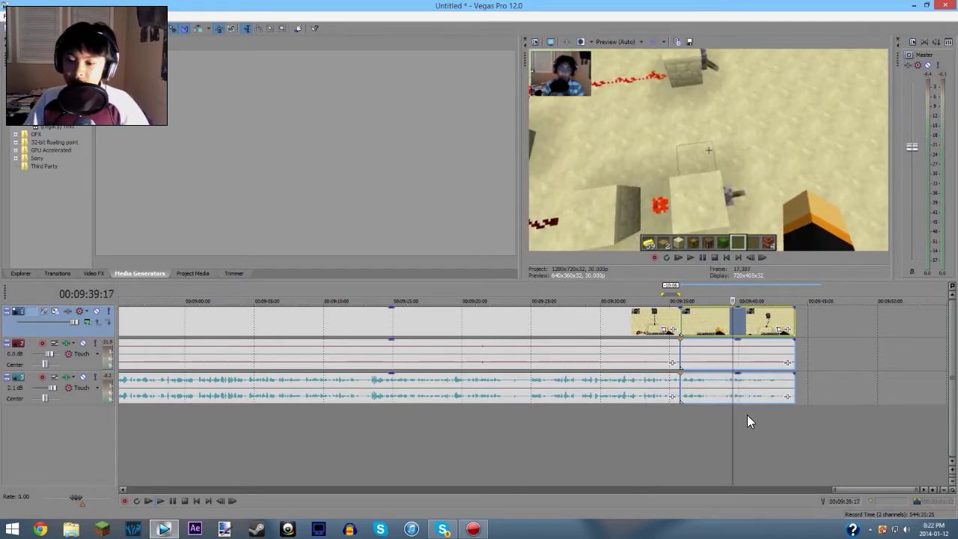
Find the unwanted passage around 00:09:38, split the events on both sides of it and delete that piece of just over a second
click(702, 384)
key(space)
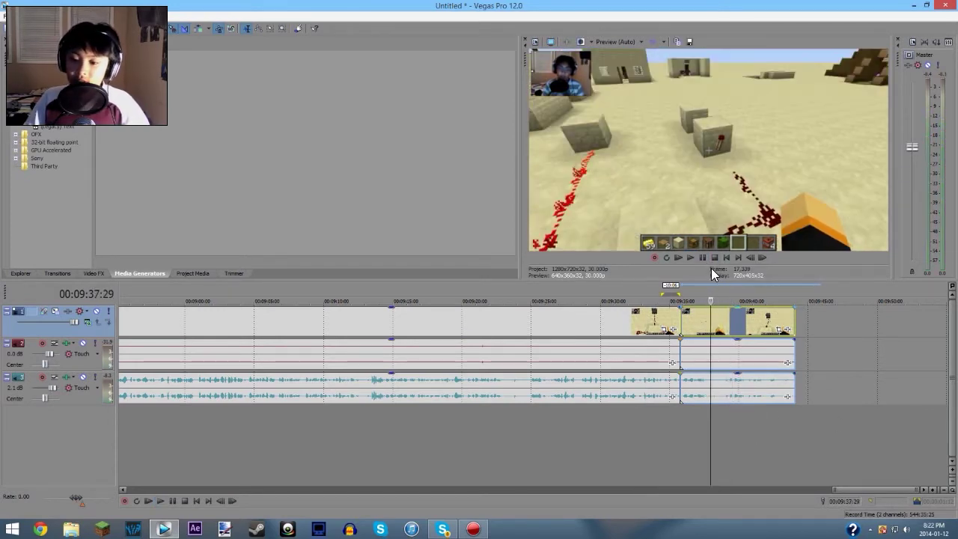
key(space)
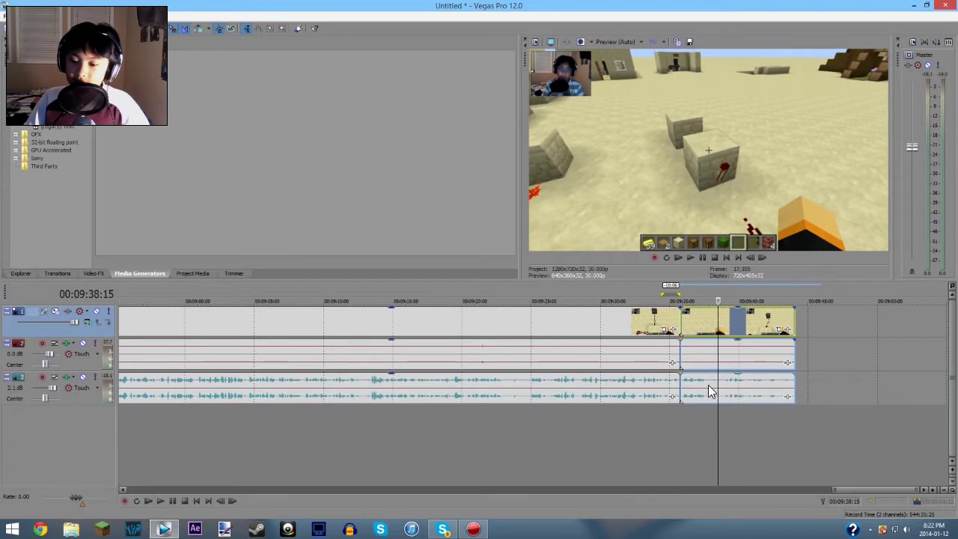
click(704, 387)
key(s)
click(723, 384)
key(s)
click(713, 329)
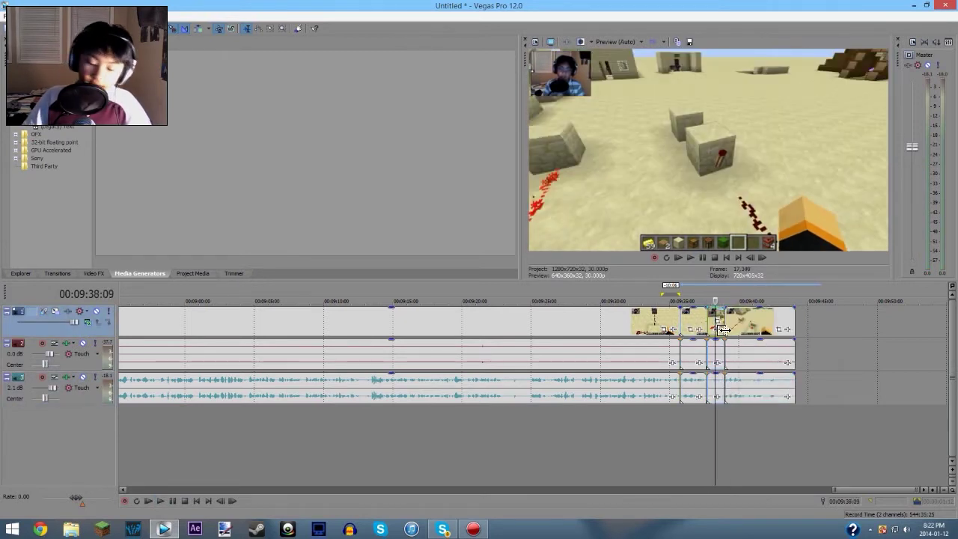
key(Delete)
Move the final clip against the preceding one and play from 00:09:37:03 to the end to check the cut
drag(758, 319, 741, 318)
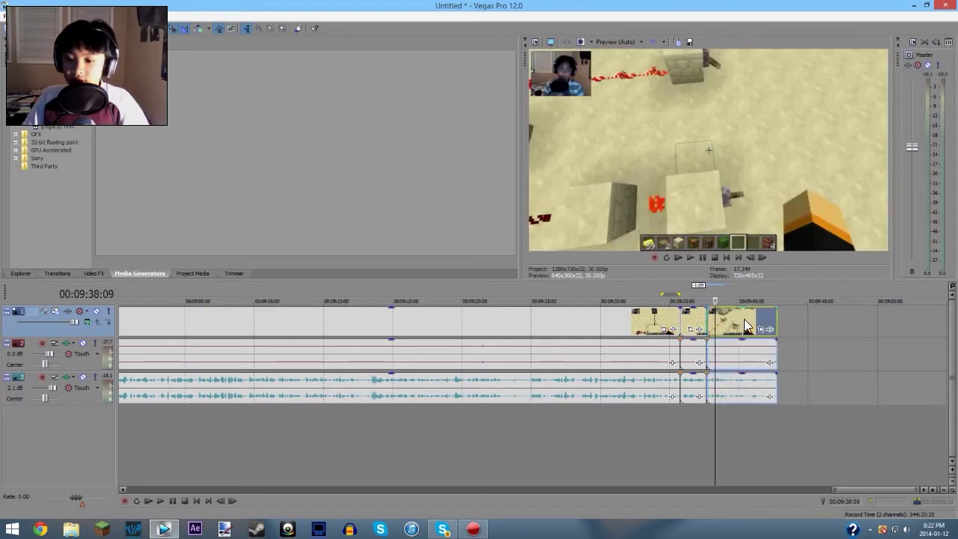
click(698, 300)
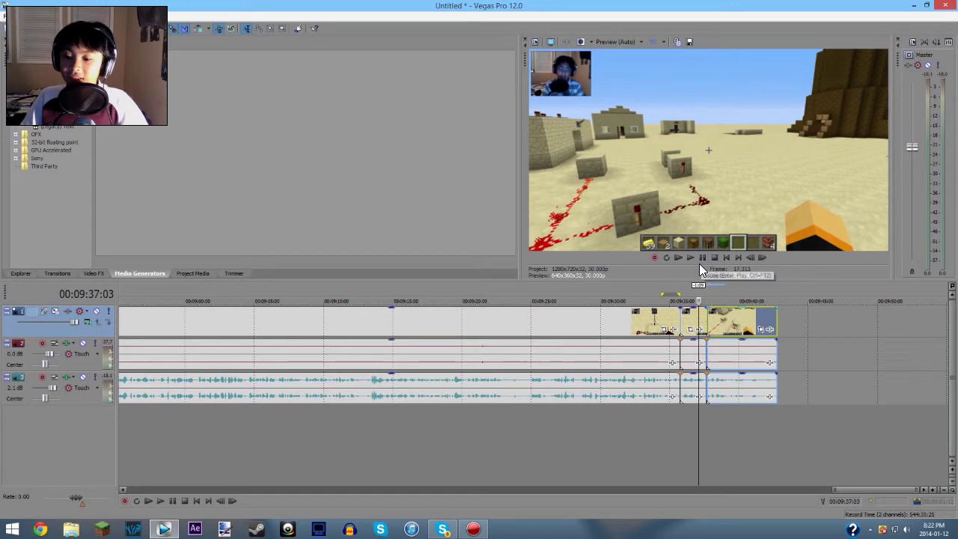
click(702, 257)
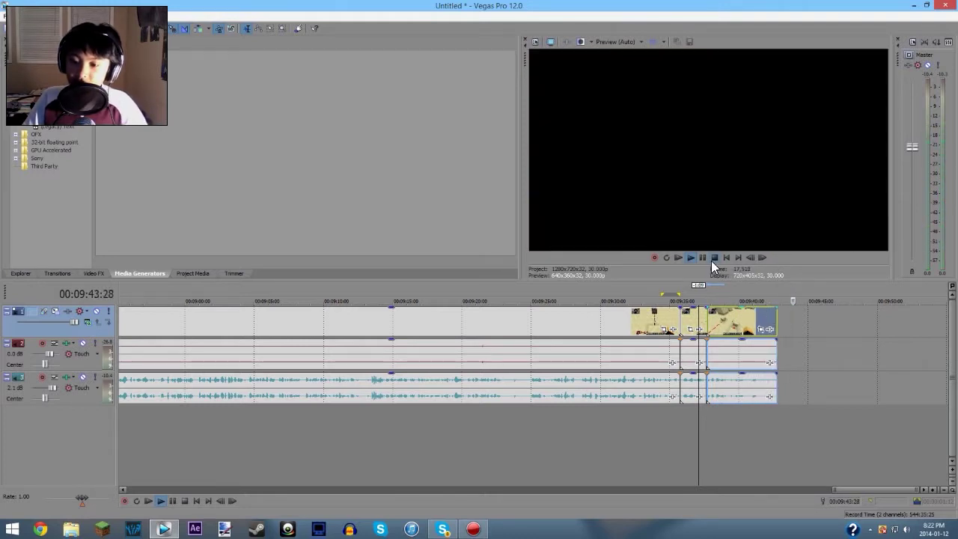
click(713, 257)
Add a fade-out of about one second to the end of the last video event and both last audio events
key(ctrl+End)
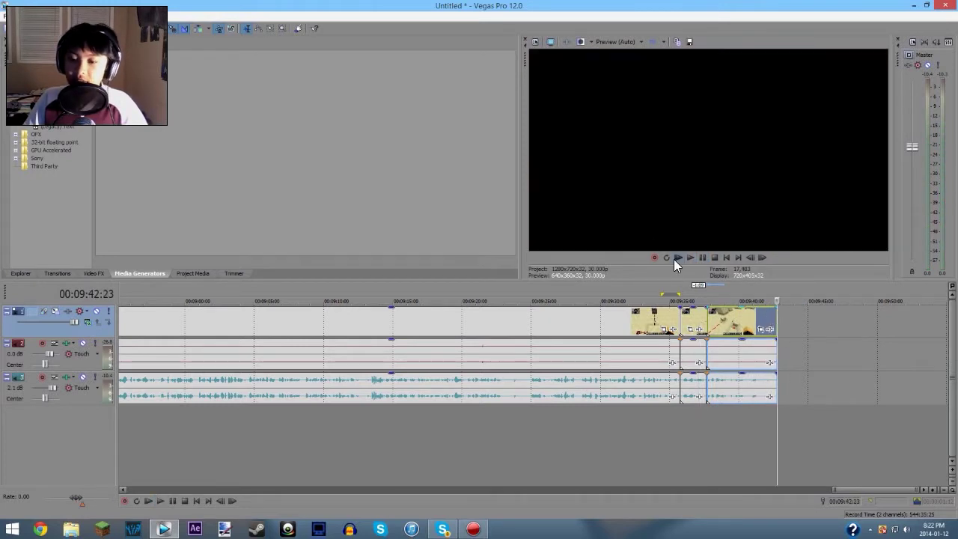
click(764, 347)
ctrl+click(752, 386)
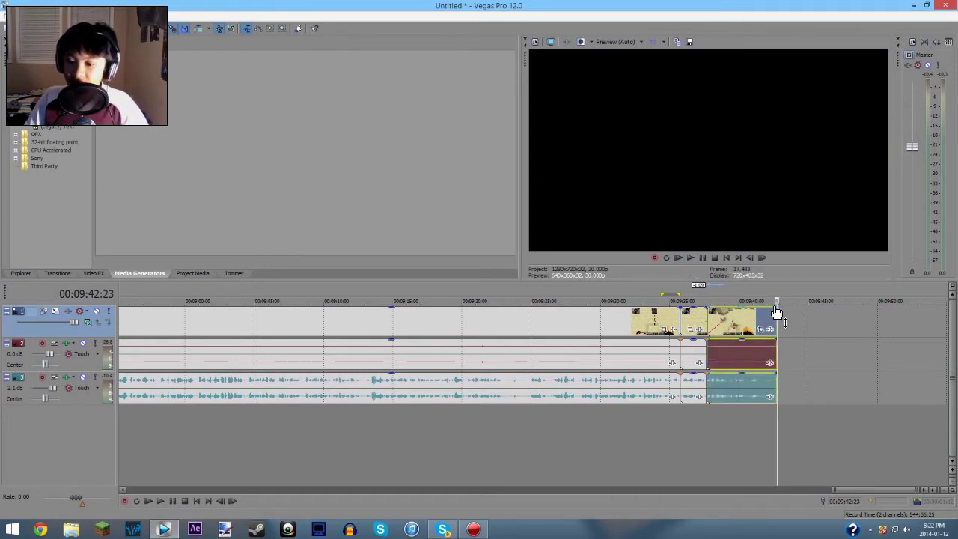
drag(775, 311, 768, 312)
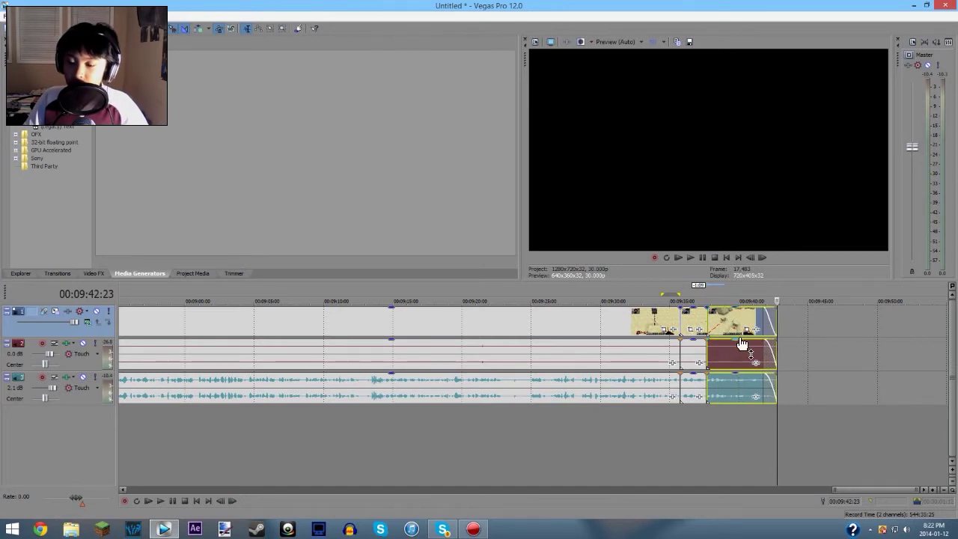
Select all events on the timeline and try shifting the clips along it
scroll(741, 343, down, 8)
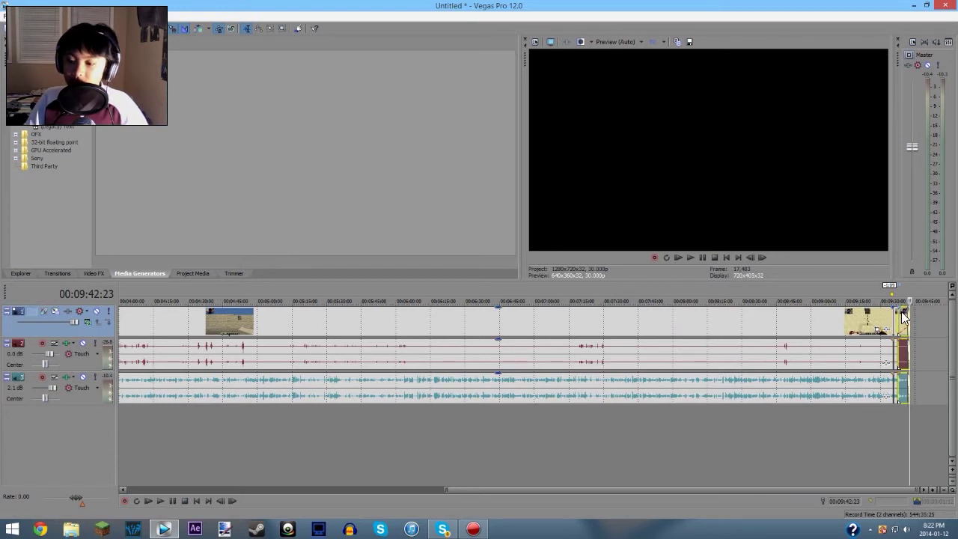
scroll(823, 344, up, 5)
mouse_move(538, 320)
mouse_down()
mouse_move(660, 319)
mouse_move(543, 313)
mouse_up()
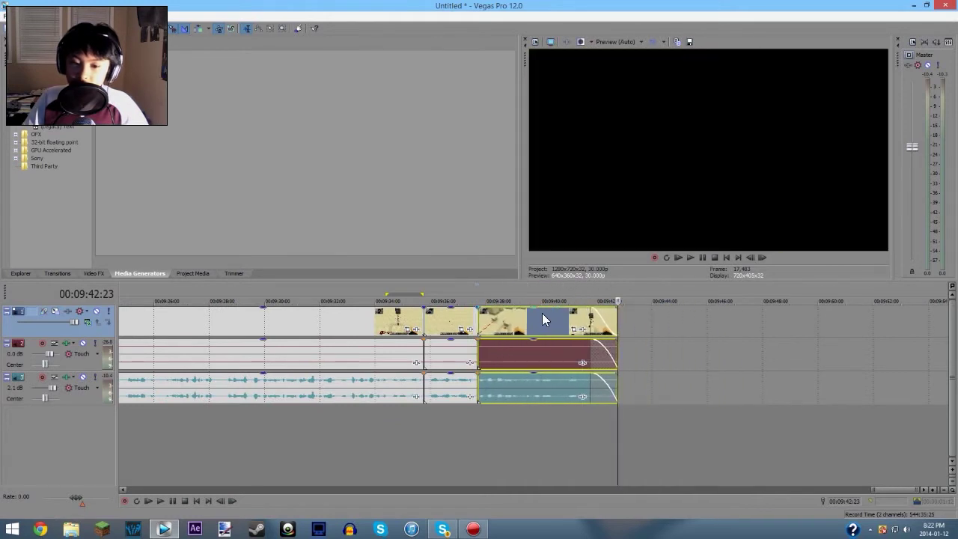
key(ctrl+a)
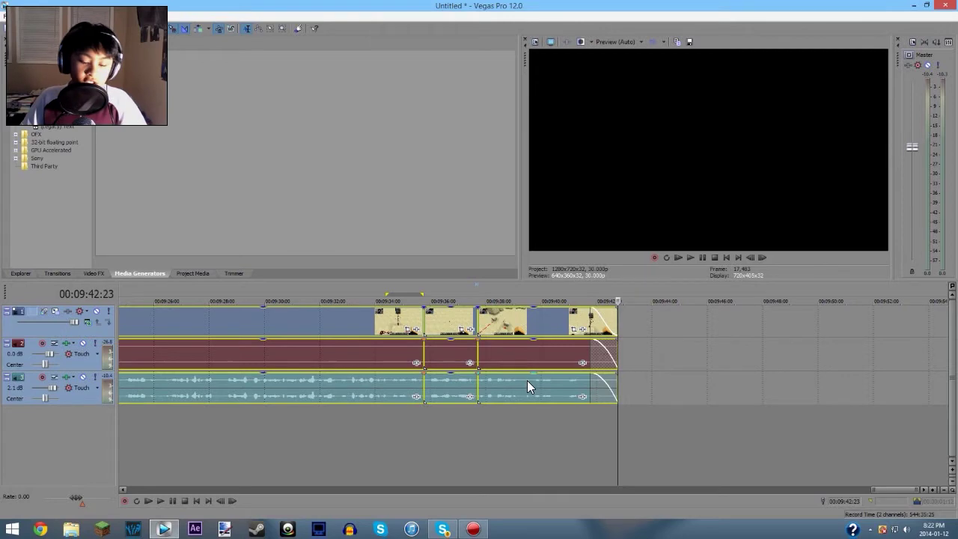
click(552, 413)
scroll(552, 365, down, 10)
mouse_move(812, 313)
mouse_down()
mouse_move(749, 316)
mouse_move(832, 315)
mouse_move(808, 329)
mouse_up()
scroll(808, 330, down, 3)
drag(751, 311, 623, 325)
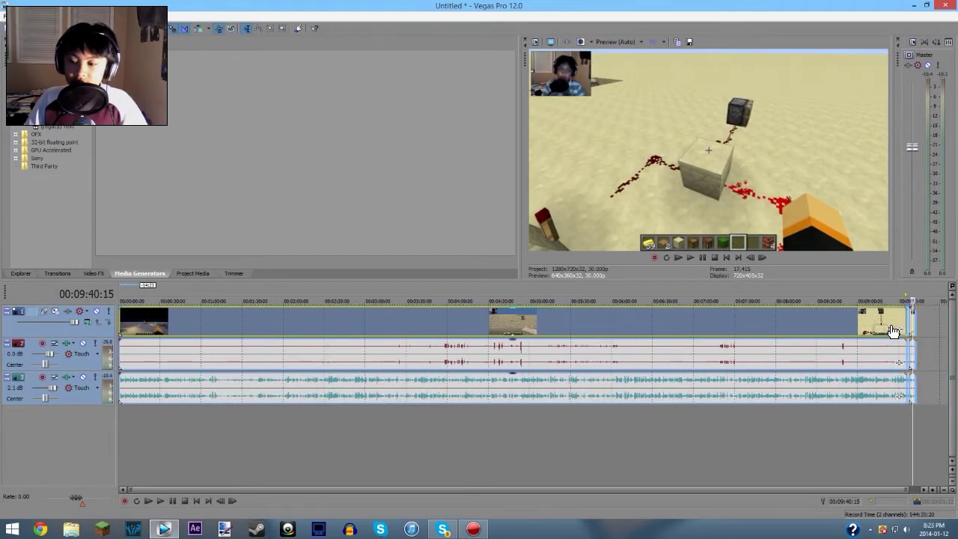
Inspect the cuts and fade-out at the project's end, and return the playback cursor to 00:00:00:00 to view the opening
scroll(866, 335, up, 10)
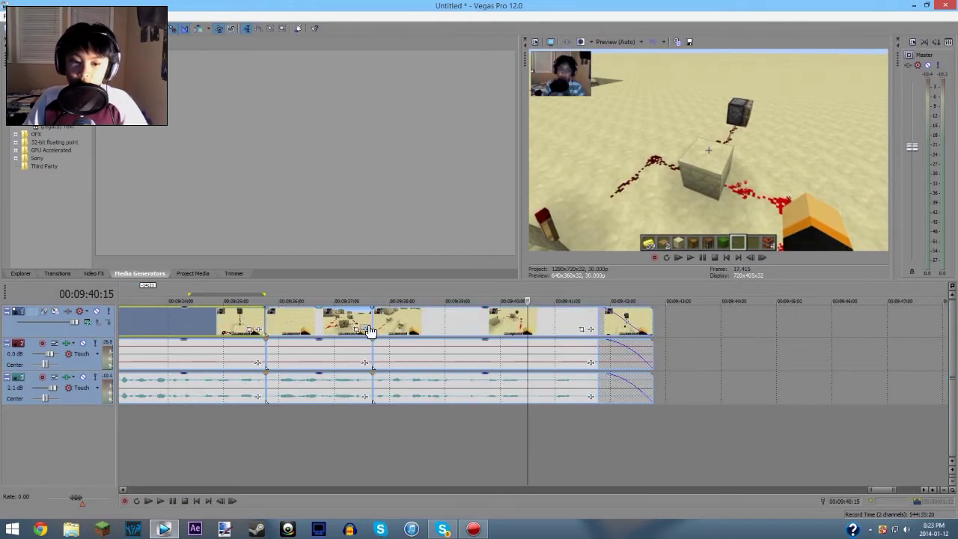
scroll(582, 288, down, 2)
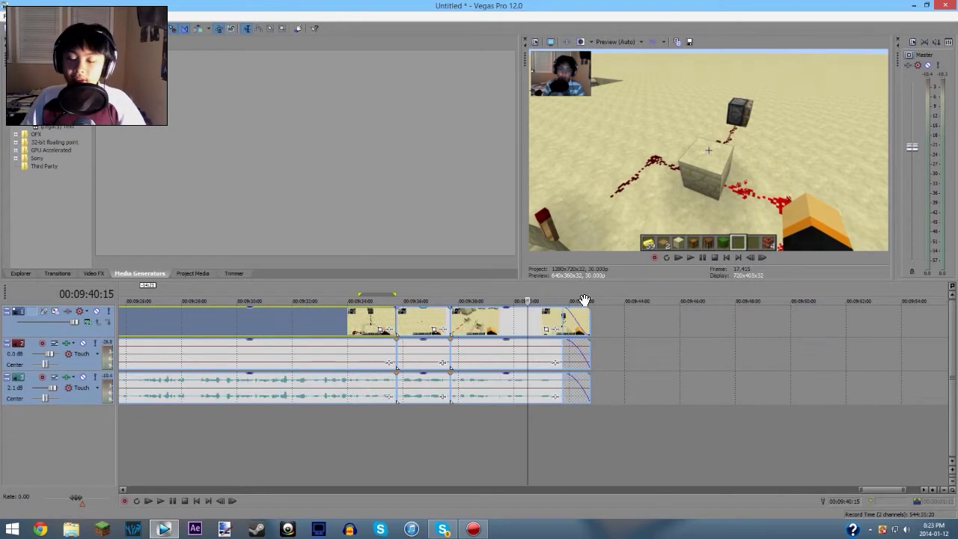
scroll(454, 353, down, 8)
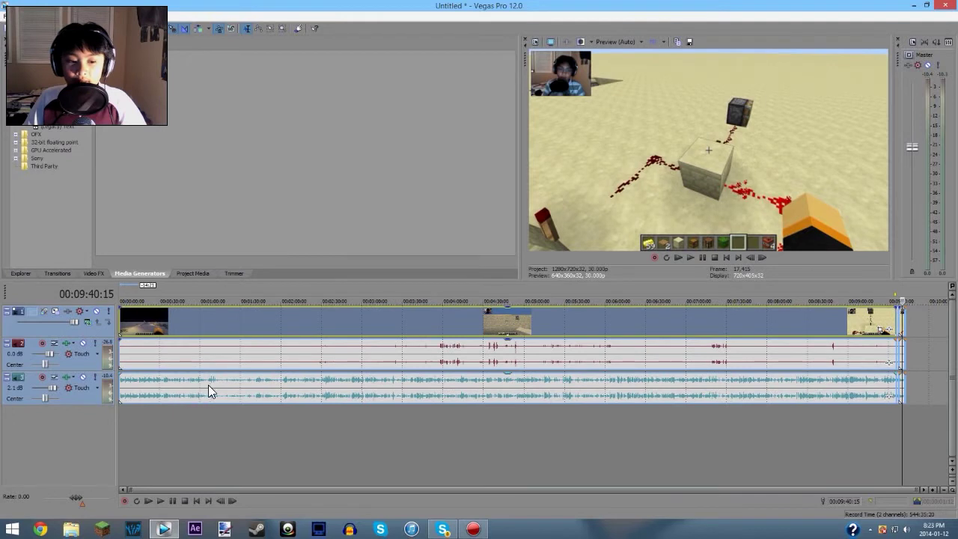
click(729, 258)
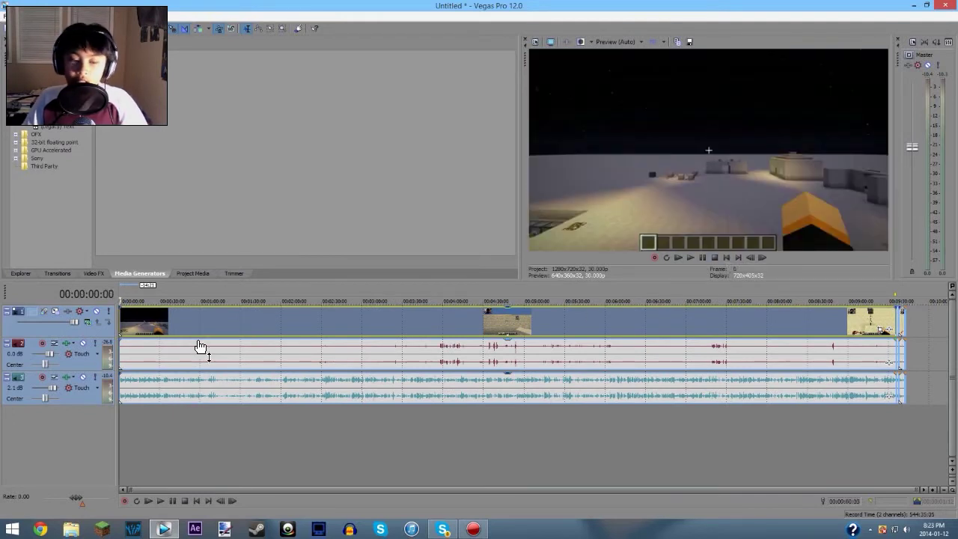
scroll(205, 344, up, 8)
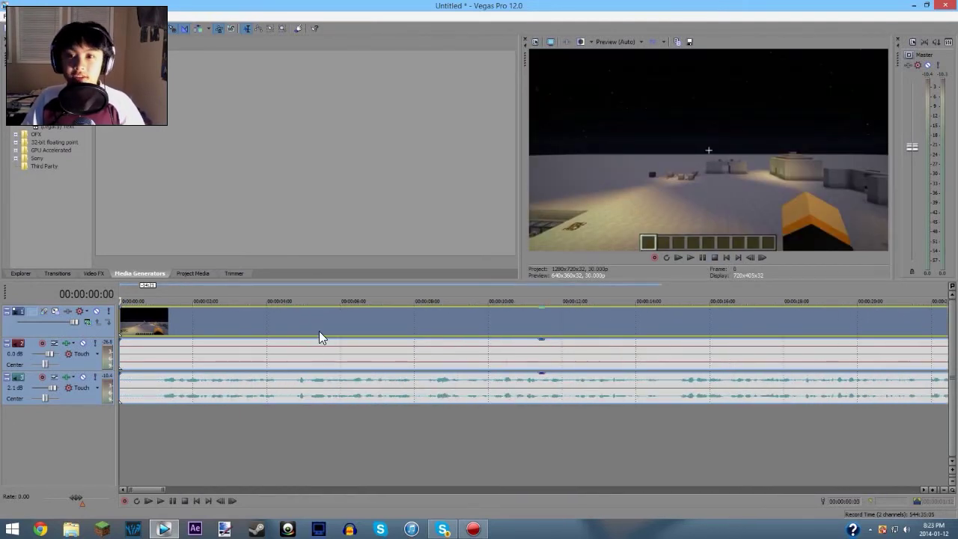
scroll(314, 356, down, 7)
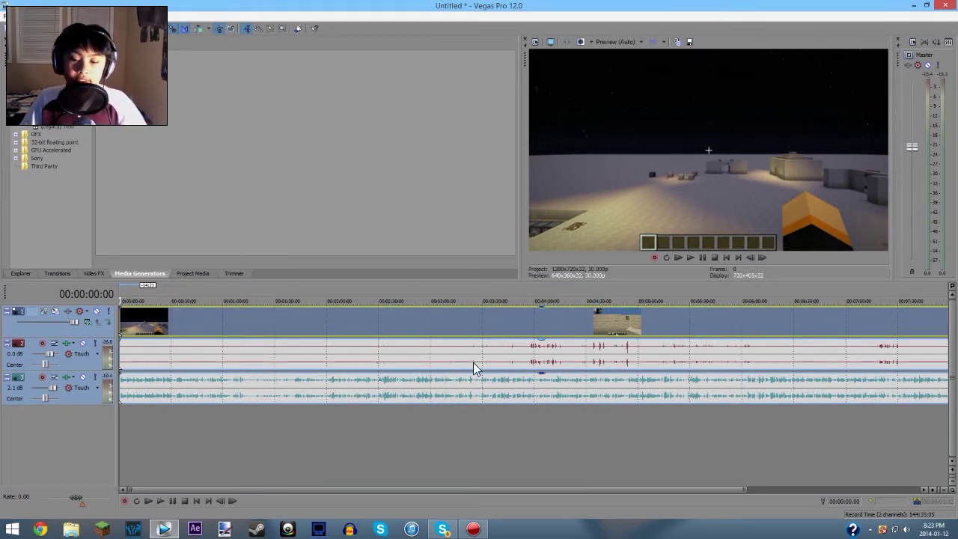
Insert a new video track above the recording and place a Soft Shadow (Legacy) Text event at its start
scroll(483, 364, down, 1)
key(ctrl+shift+q)
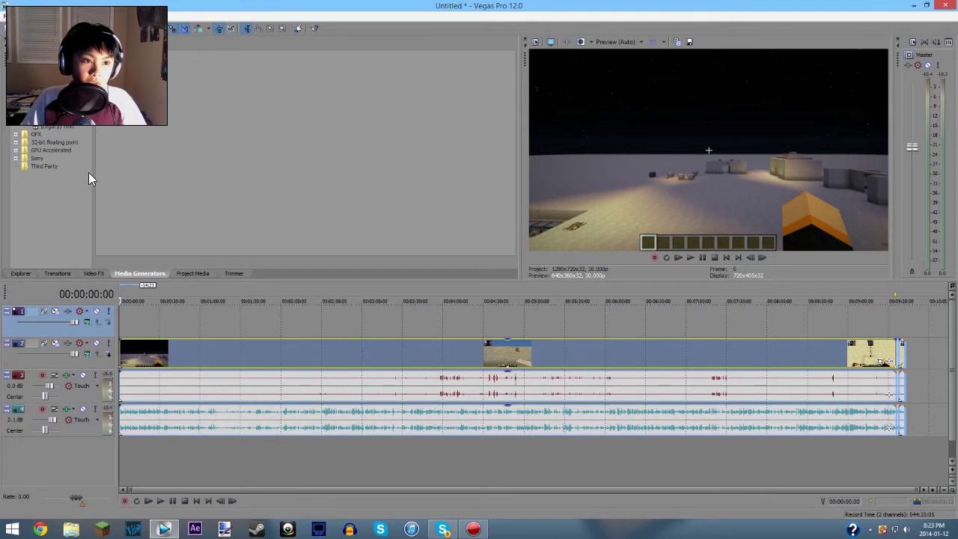
click(66, 127)
scroll(212, 329, up, 1)
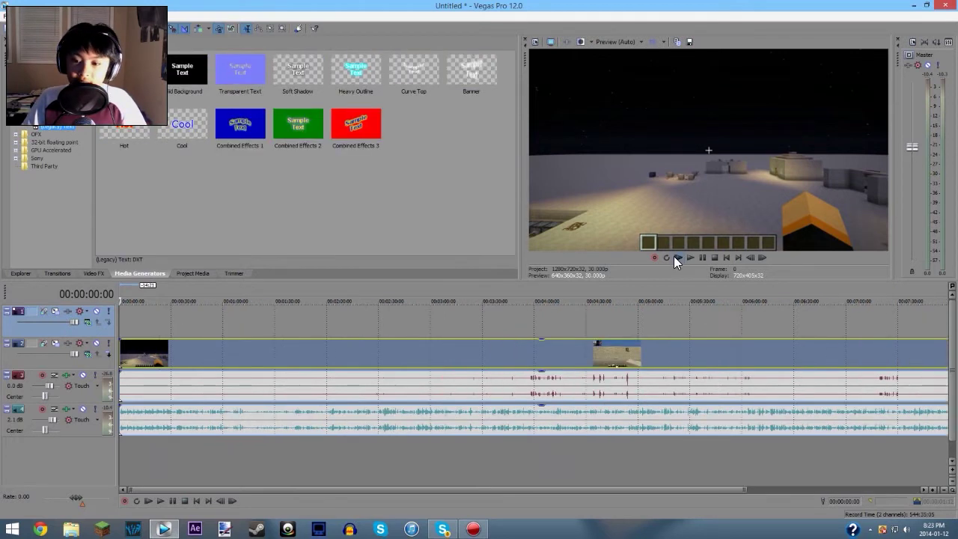
click(675, 255)
click(703, 257)
drag(307, 65, 120, 312)
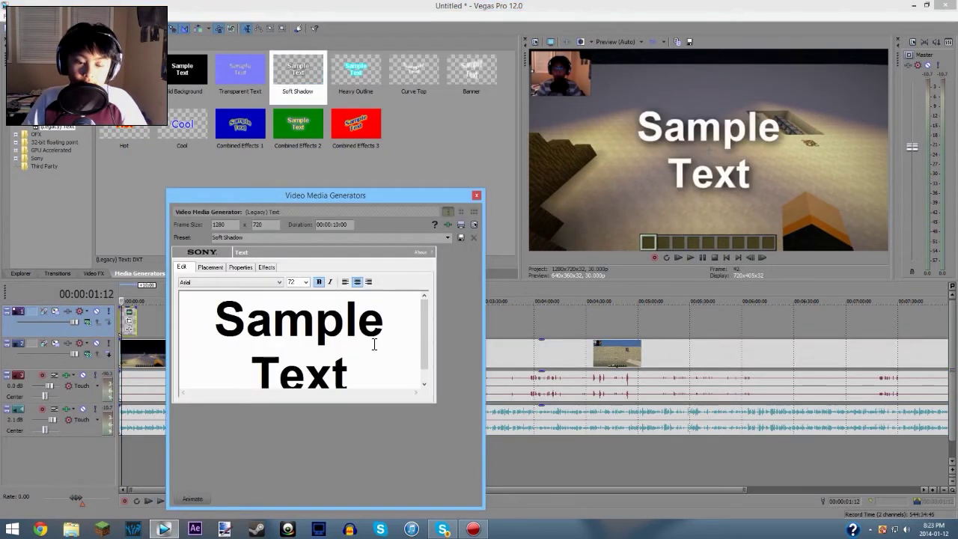
Replace the sample text with "HELLO!" in the Lazy Sunday Regular font
scroll(370, 380, down, 1)
key(ctrl+a)
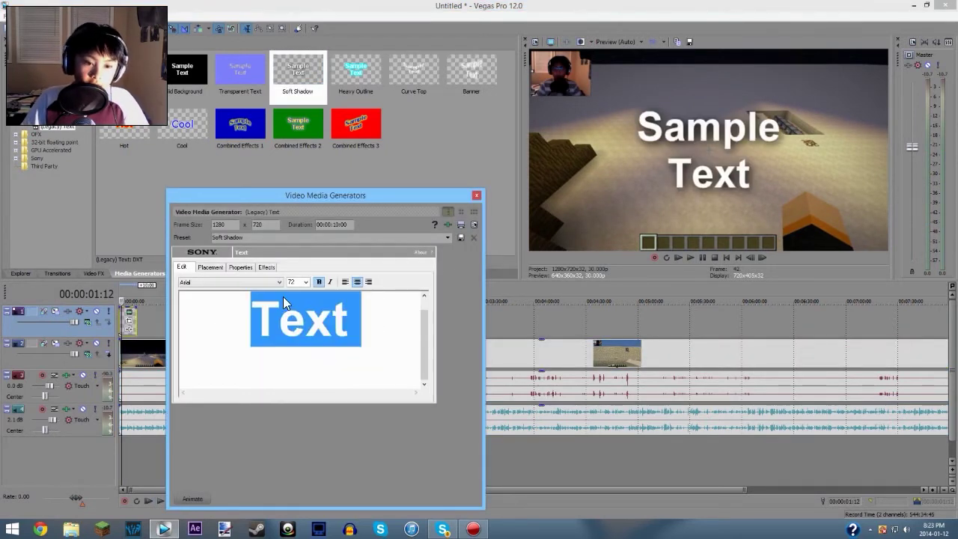
key(BackSpace)
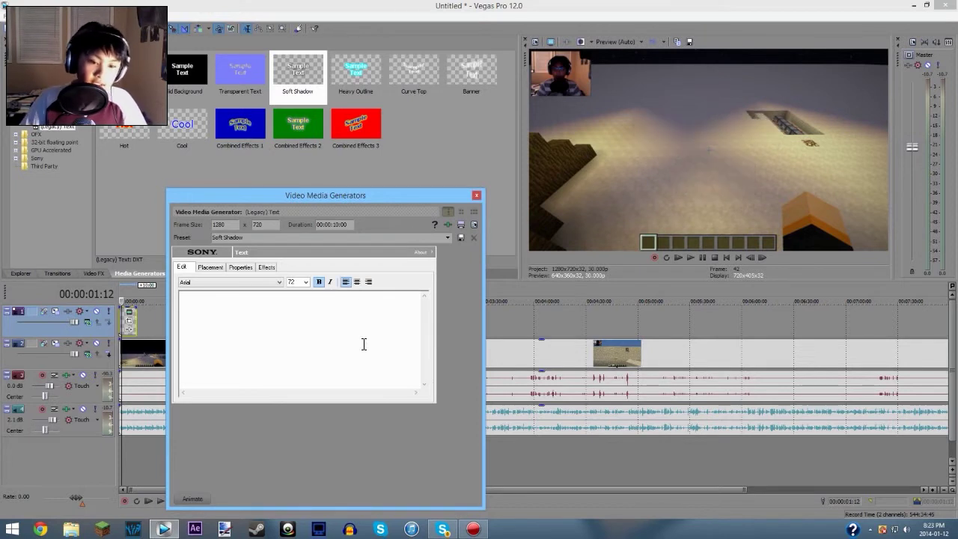
click(279, 282)
key(l)
scroll(243, 419, down, 3)
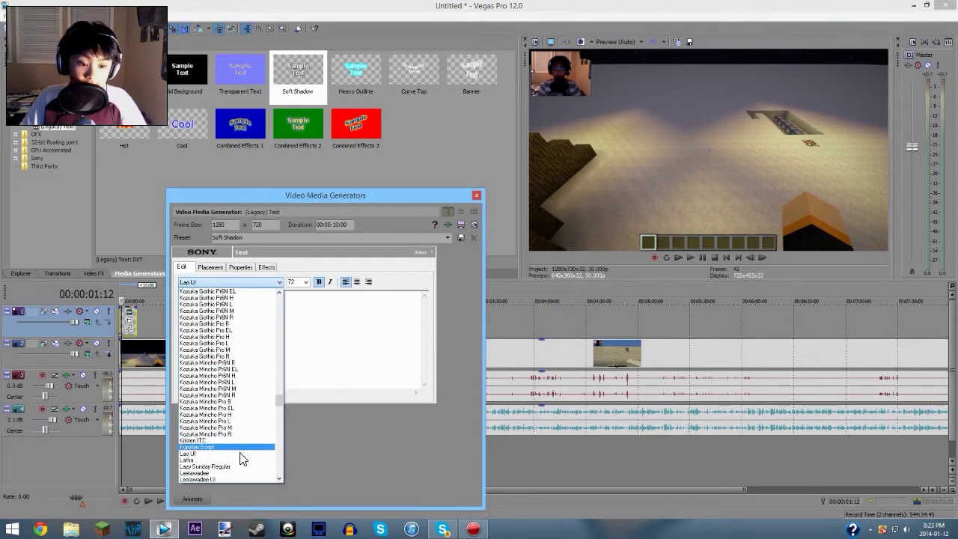
click(247, 473)
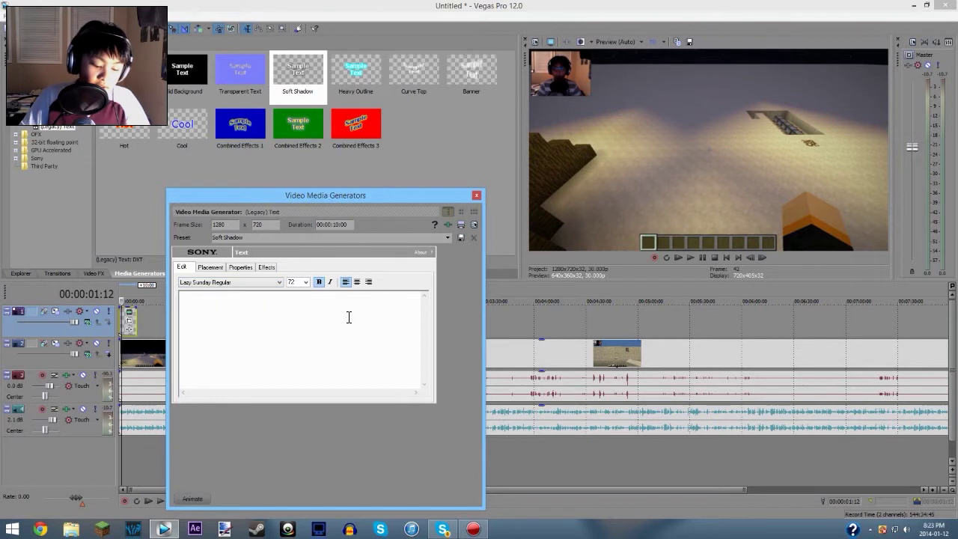
text(HELLO)
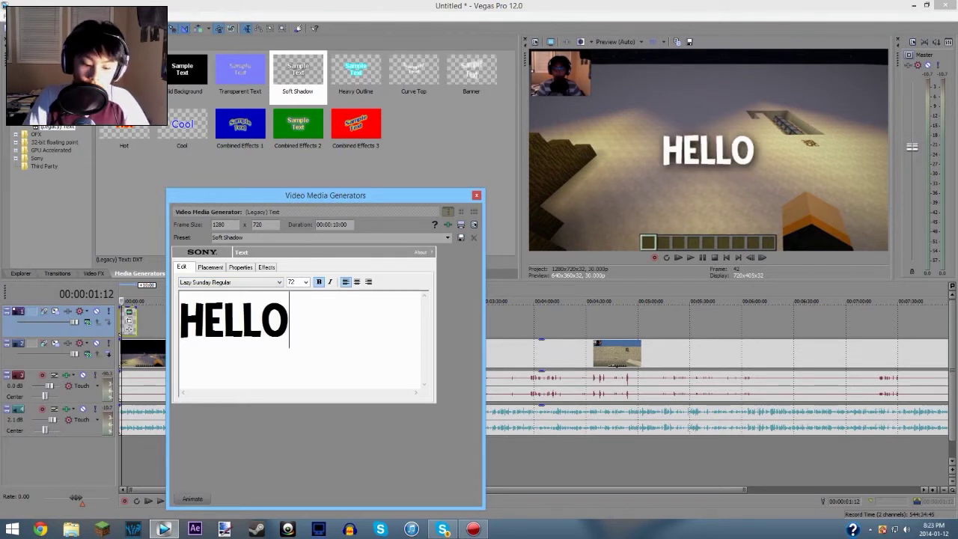
text(!)
Give the title text a black outline and close its generator settings
click(263, 267)
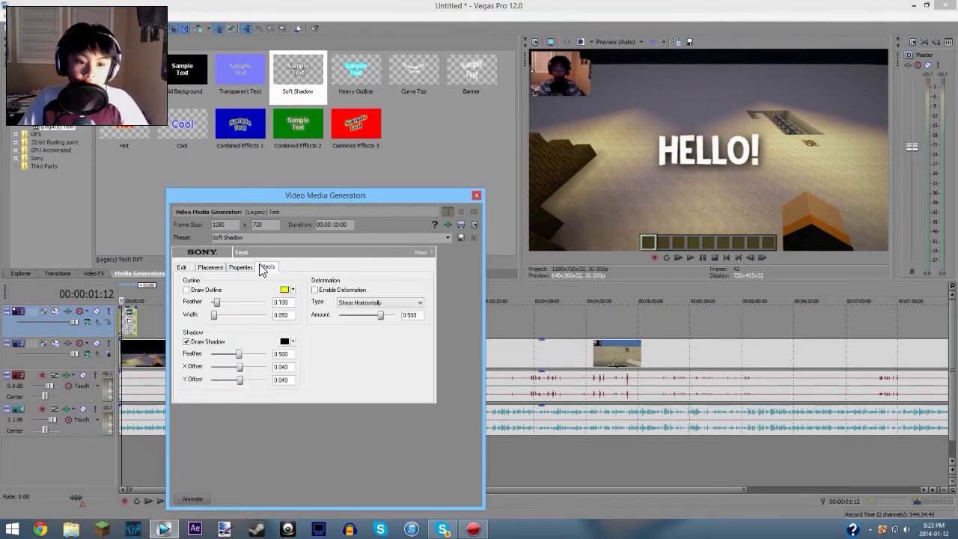
click(208, 290)
click(290, 292)
click(296, 334)
click(352, 373)
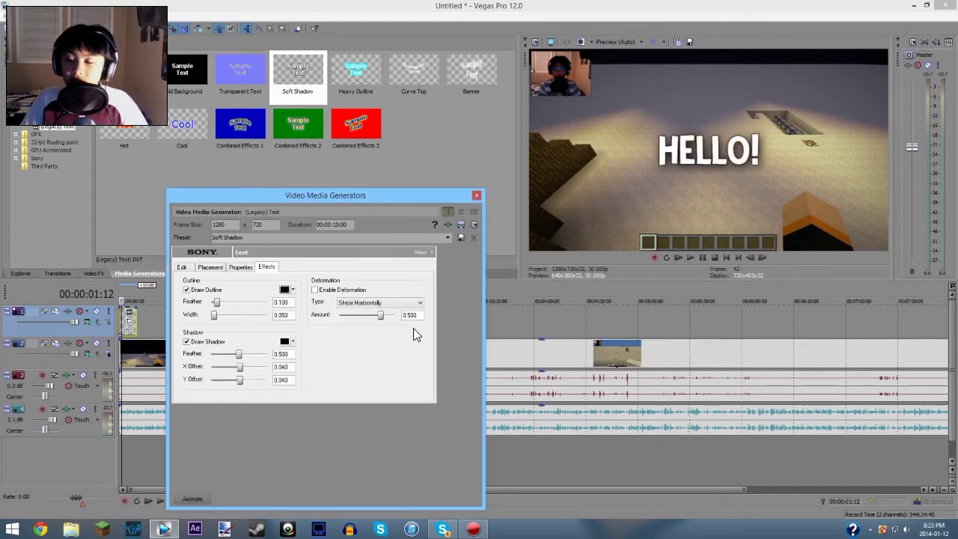
click(476, 194)
Fade in the title, video and both audio events at the project's start over about one second and play the opening
scroll(251, 378, up, 5)
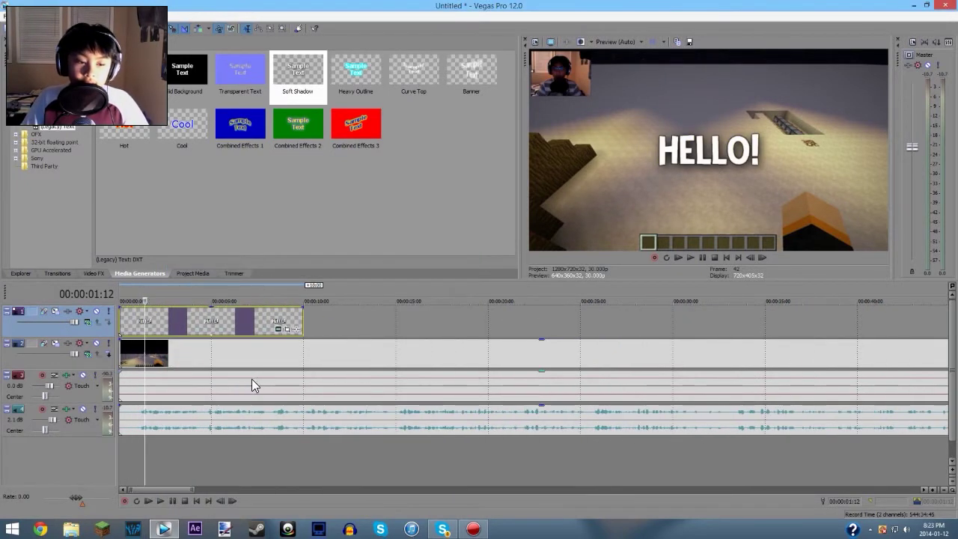
click(205, 353)
click(182, 390)
click(176, 419)
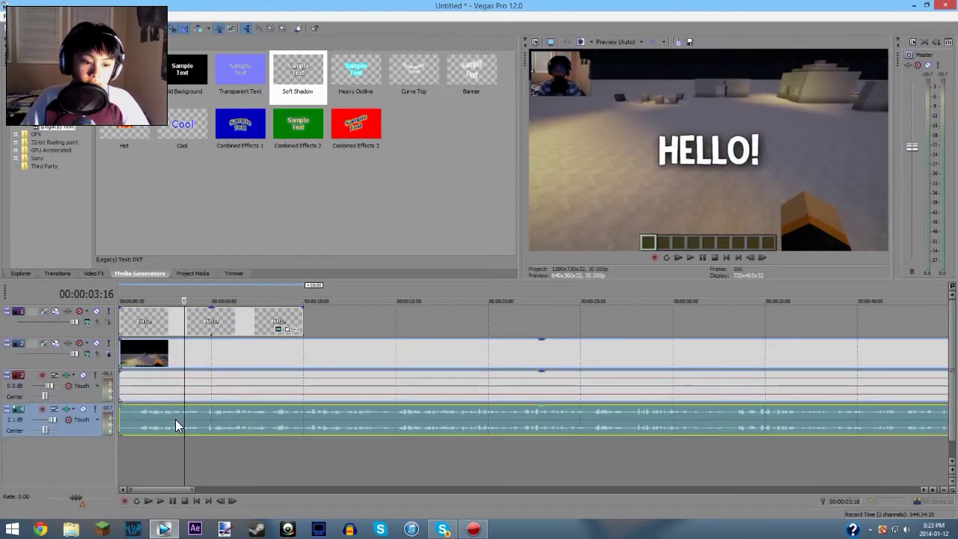
click(149, 355)
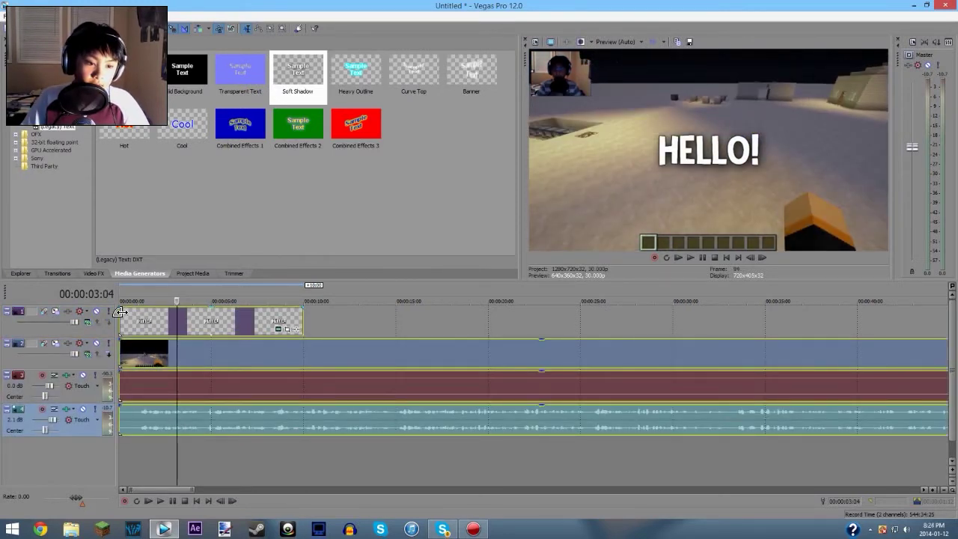
drag(121, 310, 134, 315)
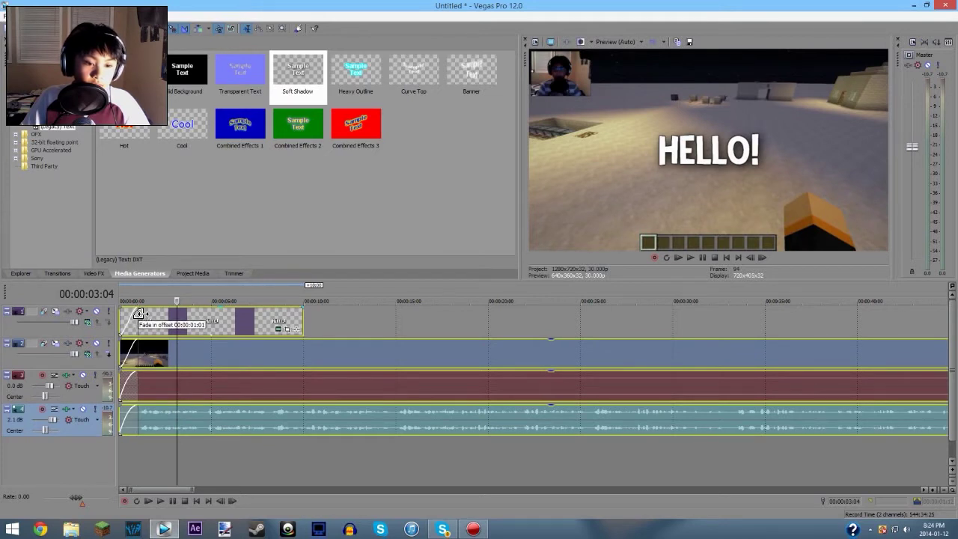
drag(140, 314, 212, 324)
scroll(199, 326, up, 5)
click(678, 256)
scroll(600, 377, down, 6)
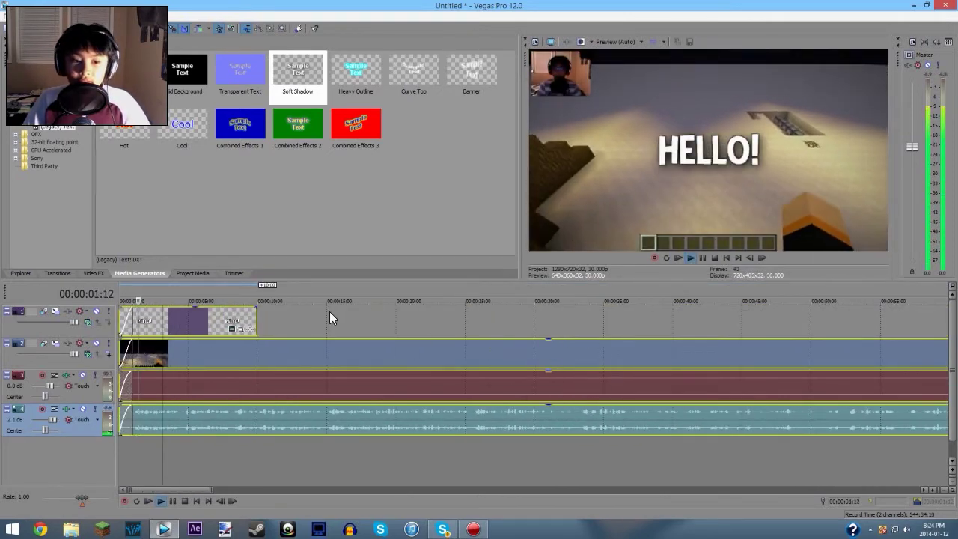
click(247, 293)
click(703, 258)
Add a fade-out of about one second to the end of the title event and play from 00:00:08:07 to check it
click(259, 322)
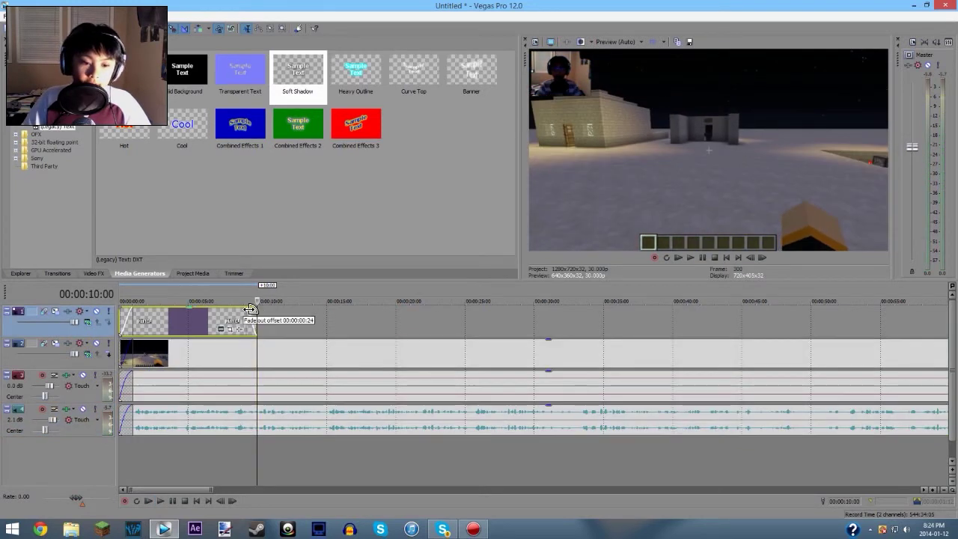
drag(246, 309, 244, 309)
click(233, 314)
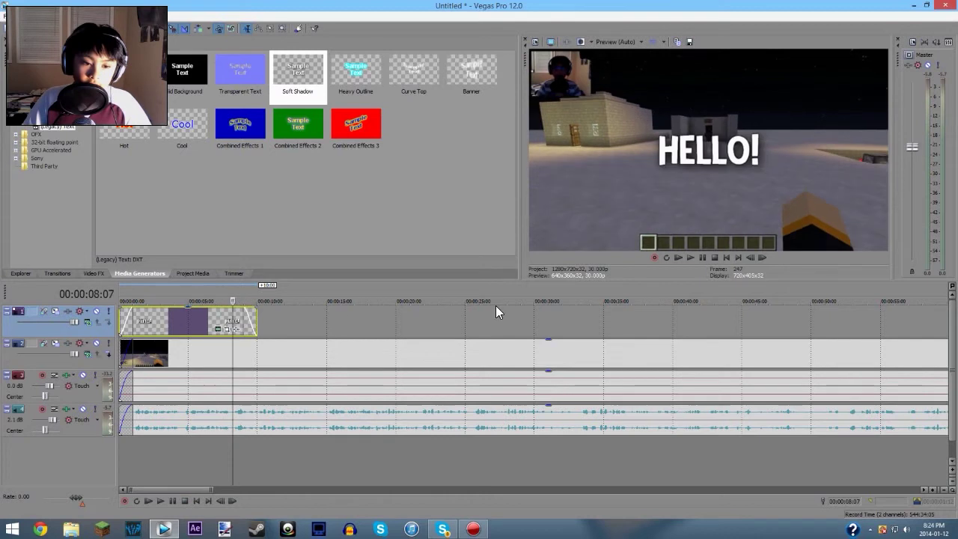
click(701, 257)
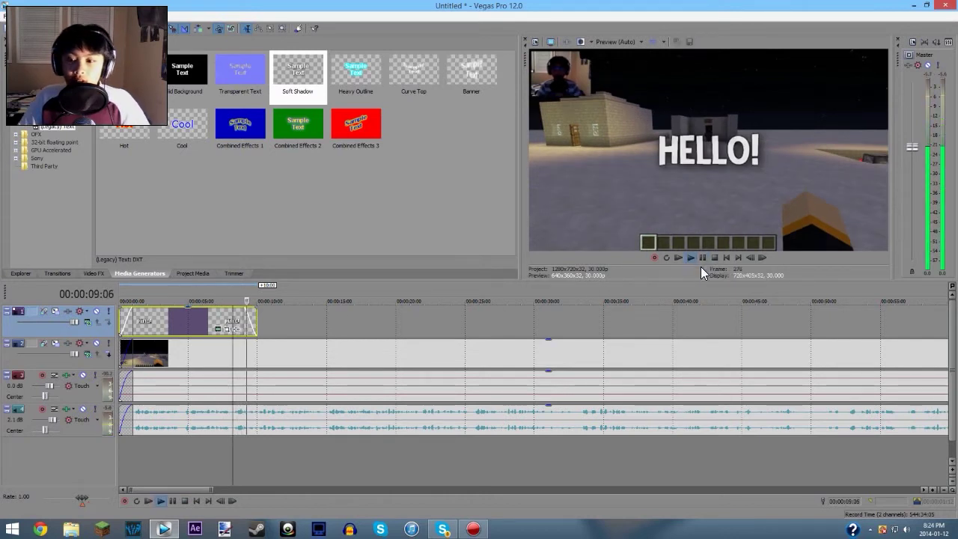
click(701, 258)
Select all events and shift them together along the timeline, leaving a gap of about 17 seconds at the start
scroll(352, 380, down, 3)
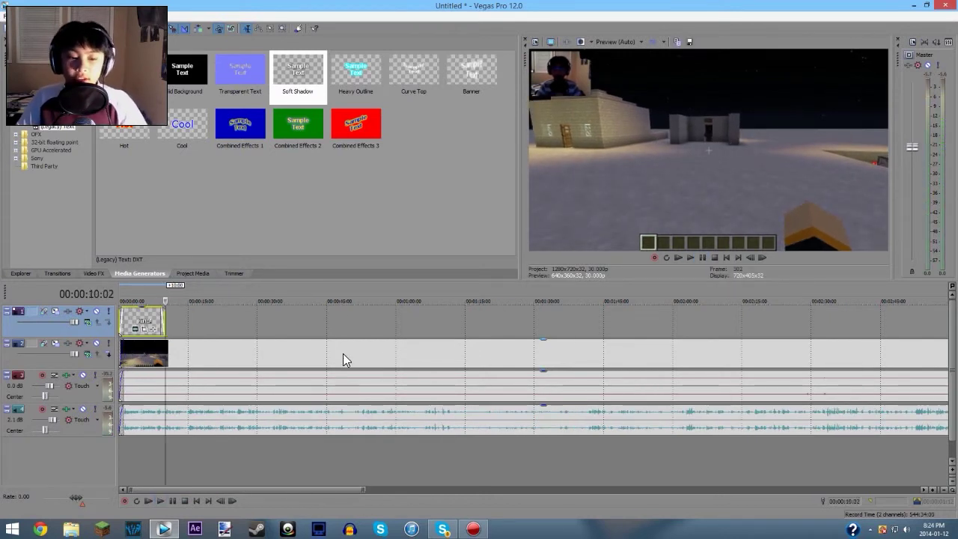
scroll(389, 366, down, 3)
scroll(651, 352, down, 3)
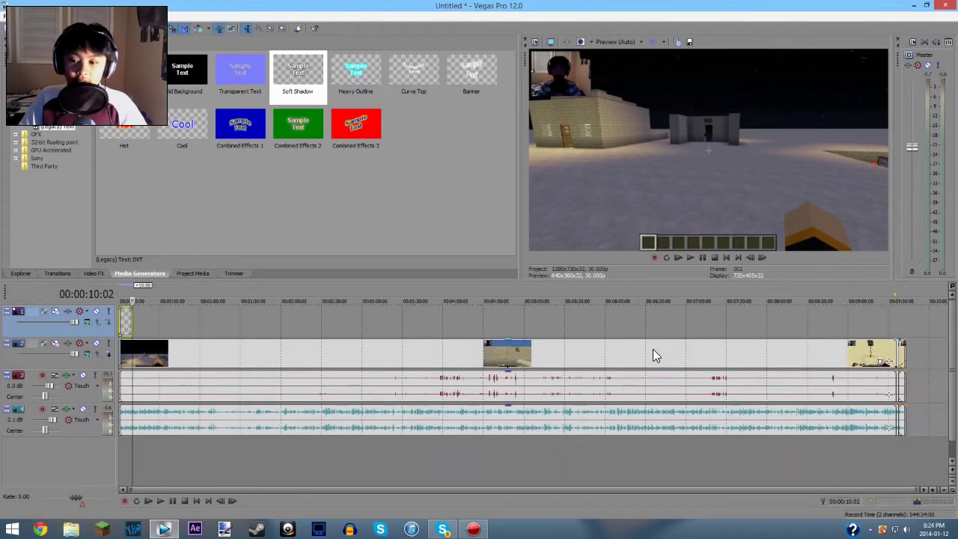
key(ctrl+a)
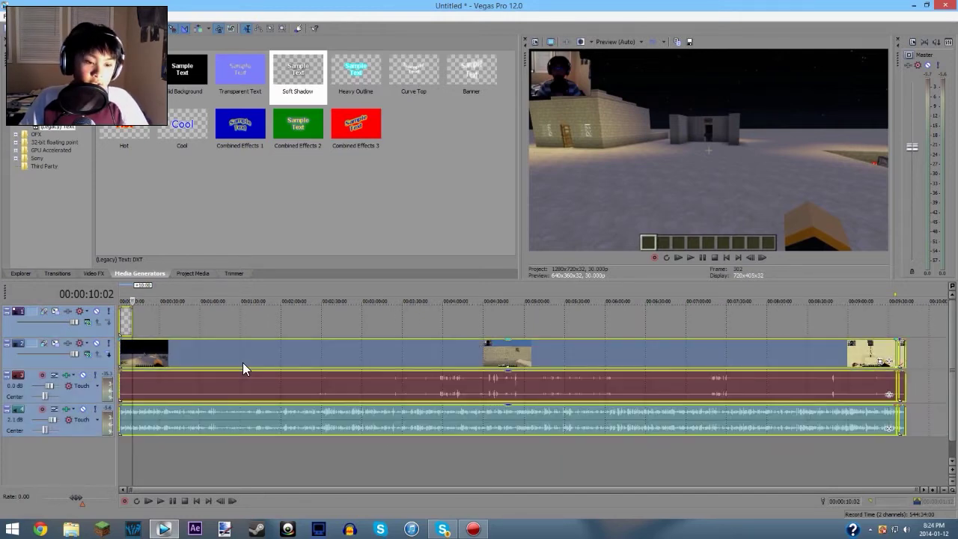
click(317, 329)
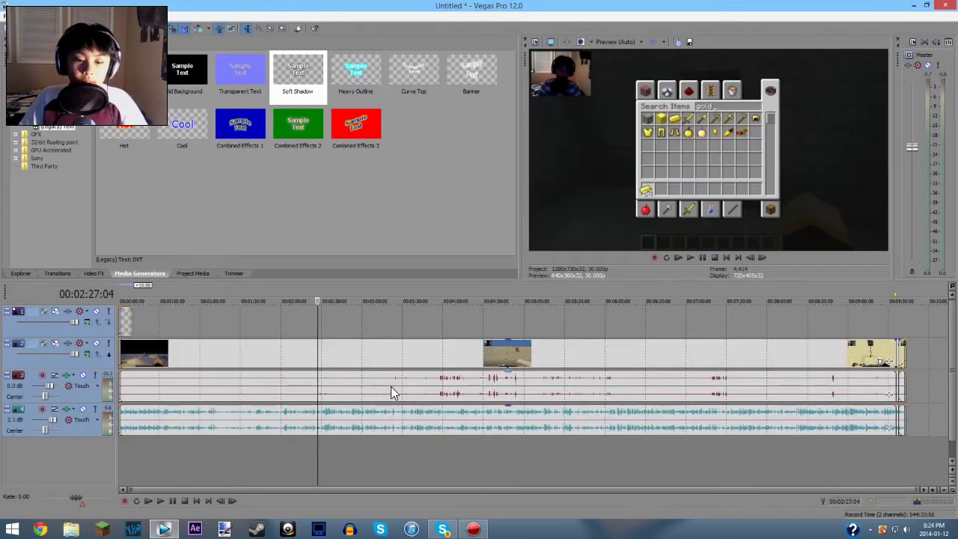
mouse_move(533, 346)
mouse_down()
mouse_move(582, 349)
mouse_move(534, 341)
mouse_up()
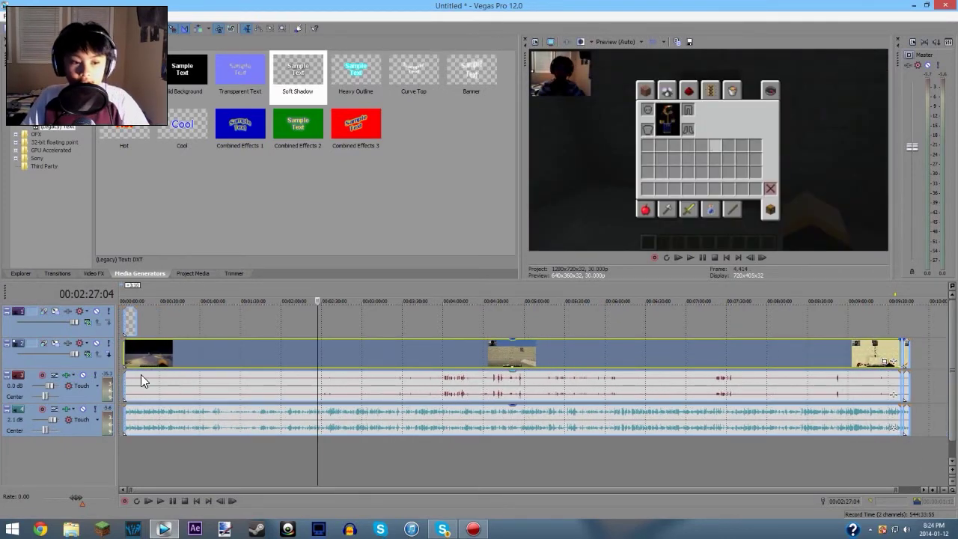
mouse_move(455, 342)
mouse_down()
mouse_move(484, 343)
mouse_move(473, 346)
mouse_up()
click(144, 300)
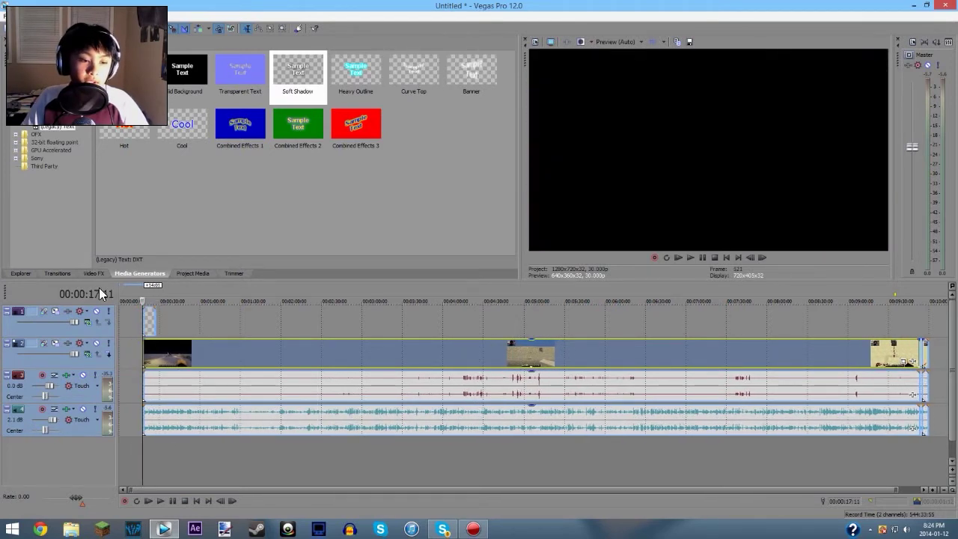
Add JTO Intro.wmv from the YouTube Extras folder at the timeline's start and move the other events against its end
click(16, 275)
drag(121, 165, 126, 202)
click(65, 215)
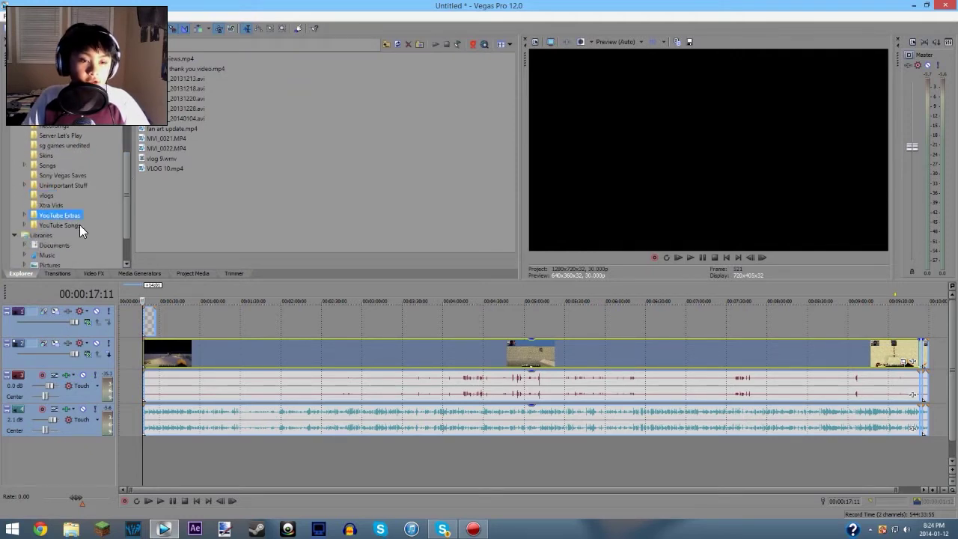
drag(268, 248, 288, 241)
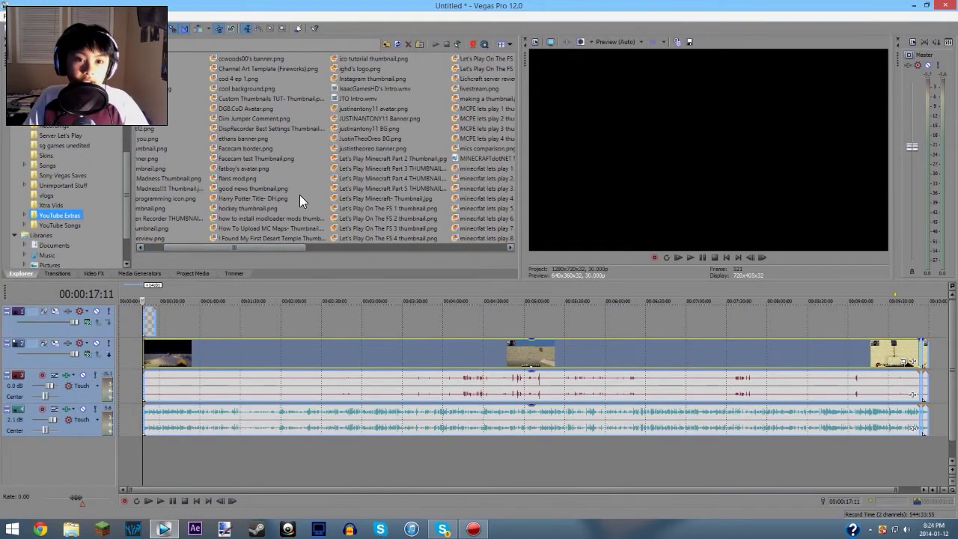
click(344, 99)
drag(344, 98, 174, 297)
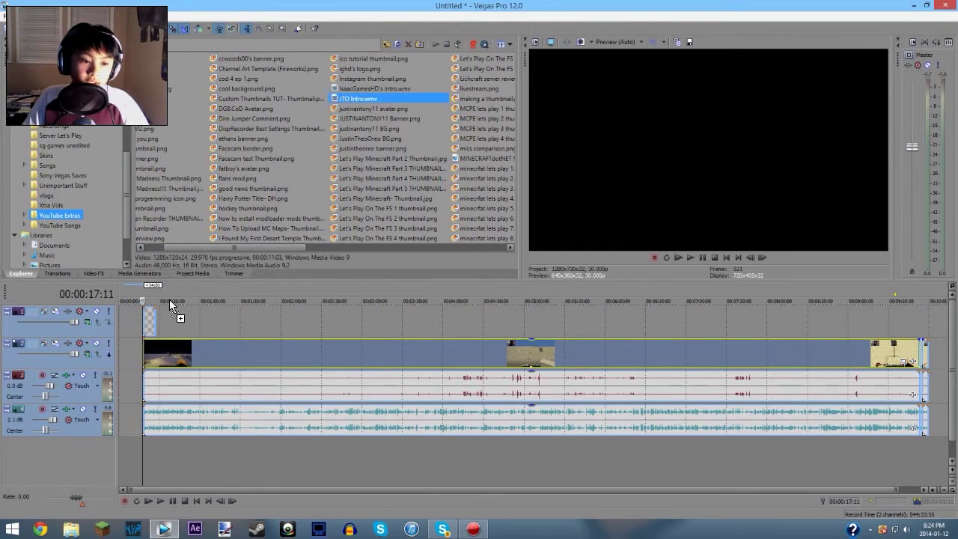
drag(113, 344, 112, 347)
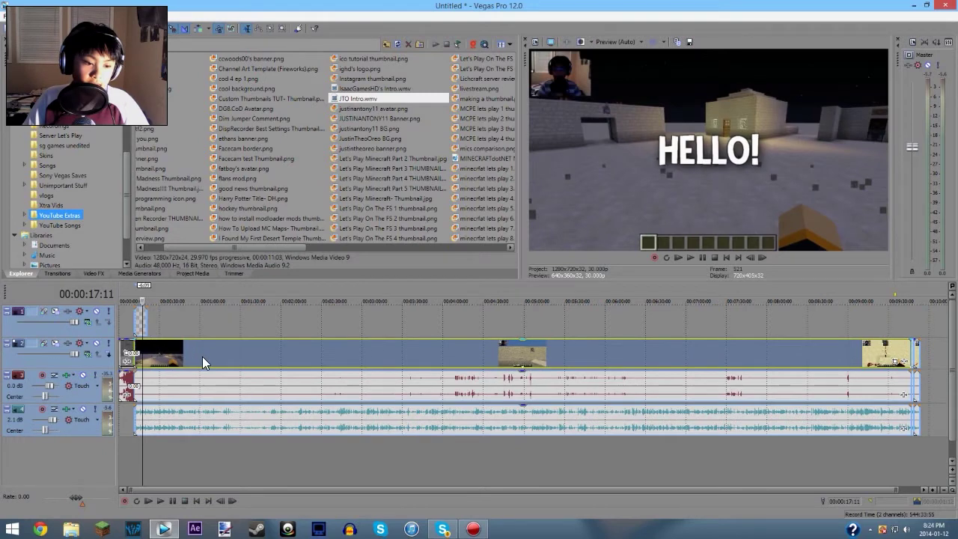
Add a one-second fade-in to the gameplay video and its upper audio event where they follow the intro
scroll(306, 399, up, 8)
click(380, 359)
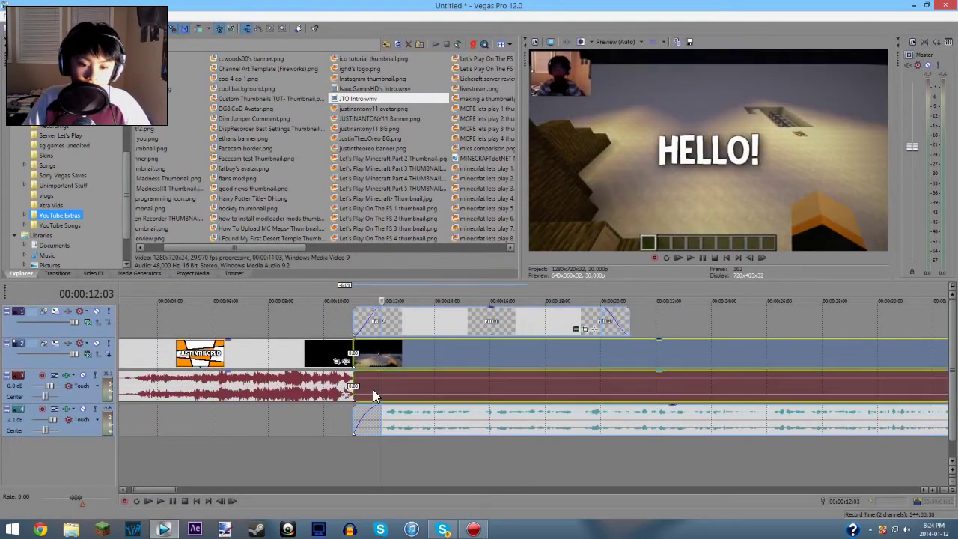
click(372, 346)
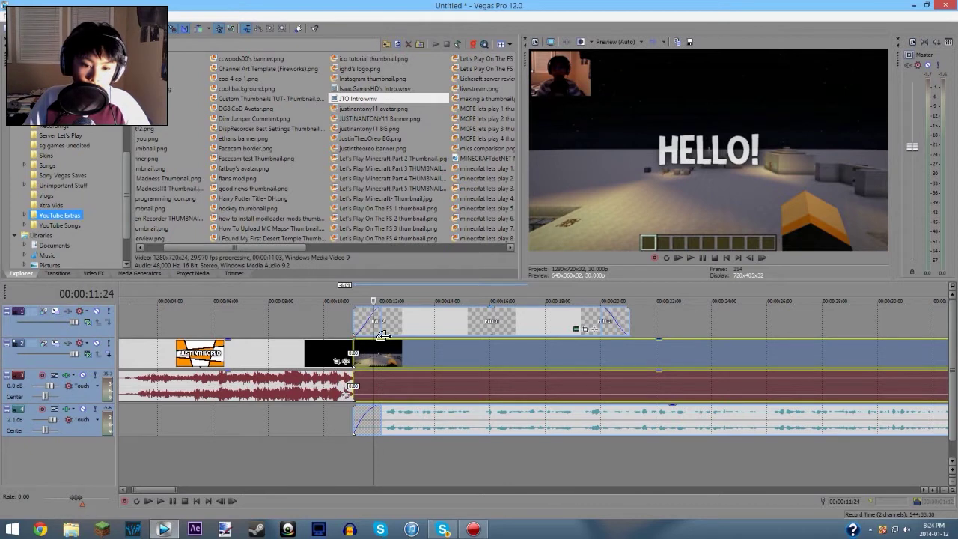
click(380, 334)
drag(356, 343, 380, 343)
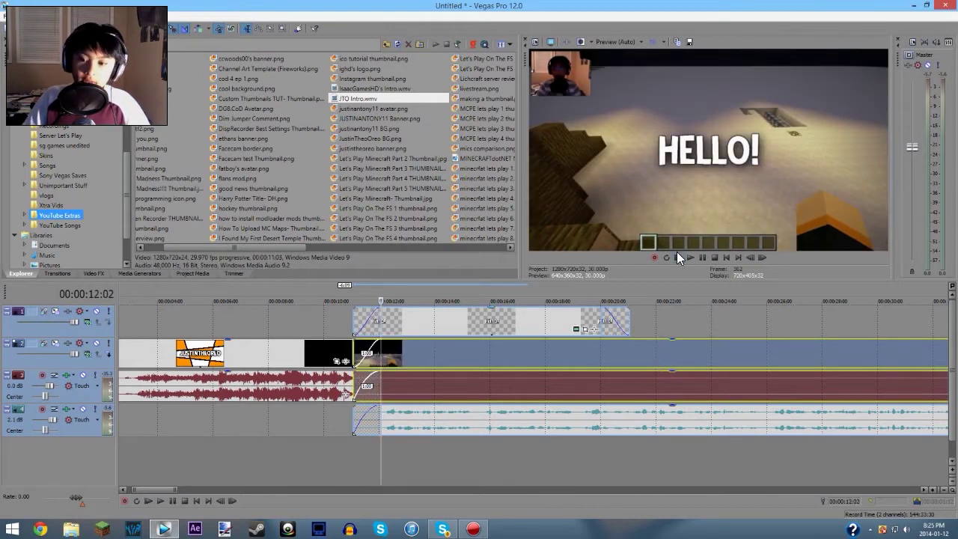
Add a fade-in of about one second to the intro's video and audio, and play the project from the start
click(726, 257)
scroll(224, 384, up, 2)
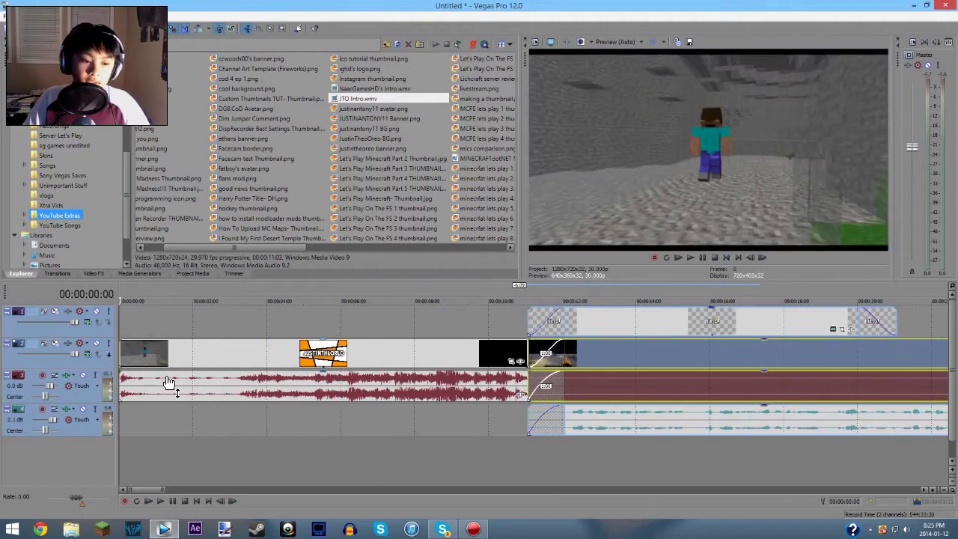
click(166, 385)
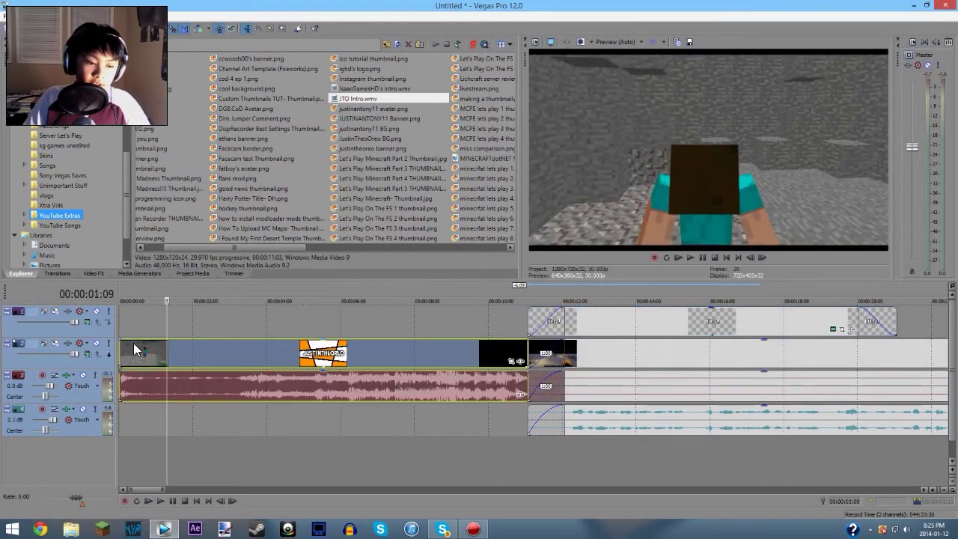
drag(121, 341, 166, 343)
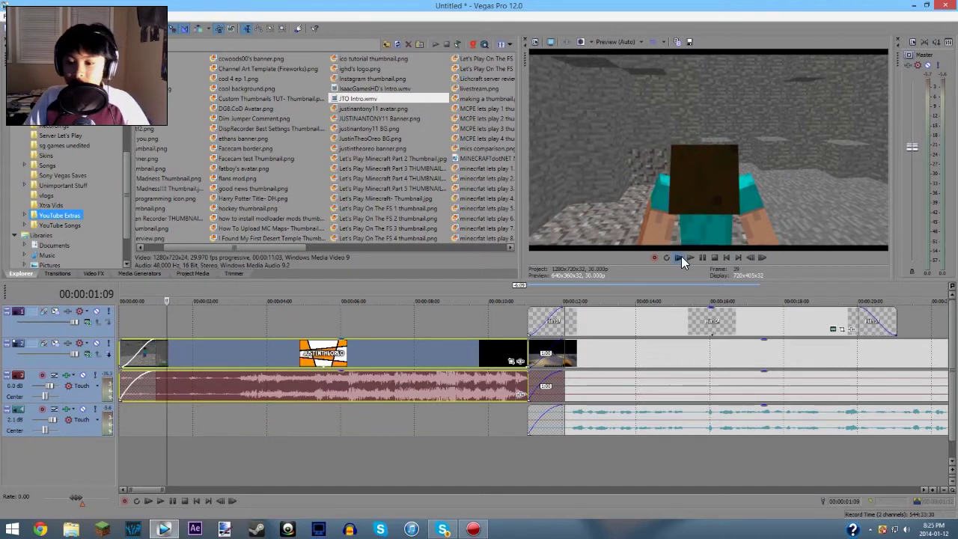
click(681, 256)
scroll(540, 355, down, 5)
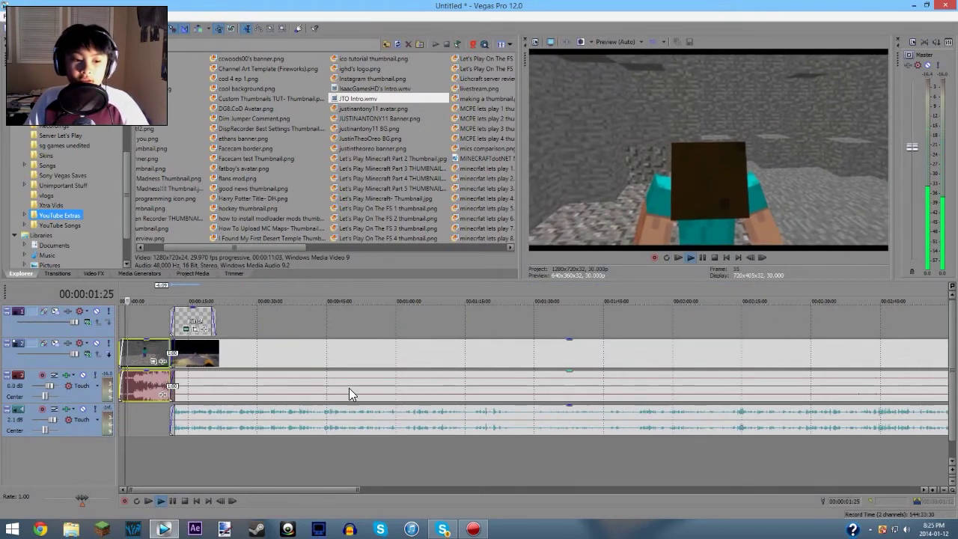
Preview the project around the title text and at about 5:49 and 6:24, and pause playback
click(155, 299)
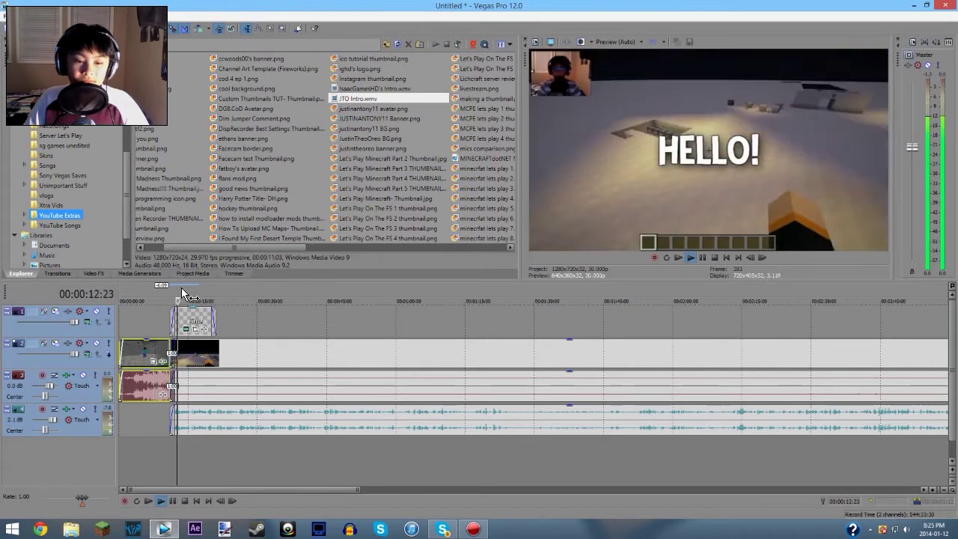
scroll(587, 465, down, 4)
scroll(413, 430, down, 2)
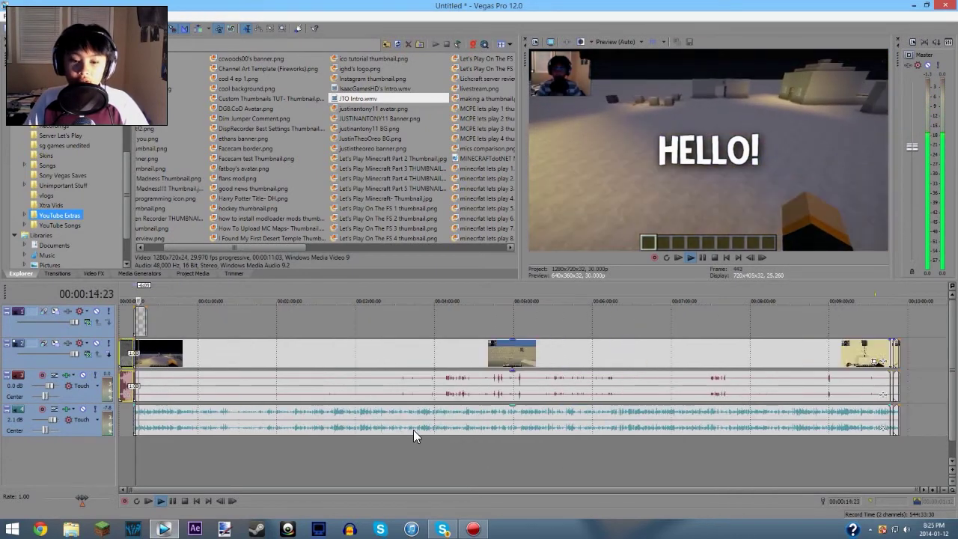
click(499, 300)
click(576, 283)
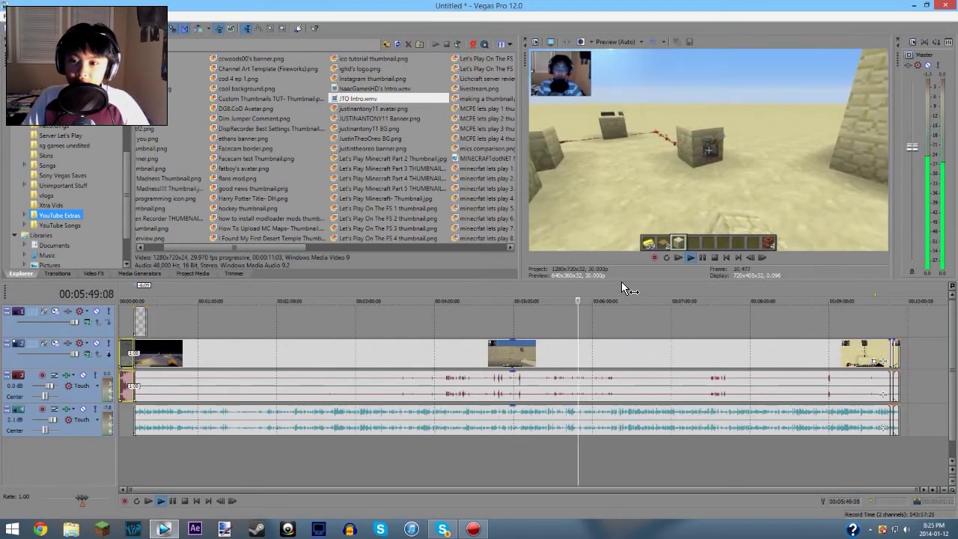
click(621, 282)
click(701, 258)
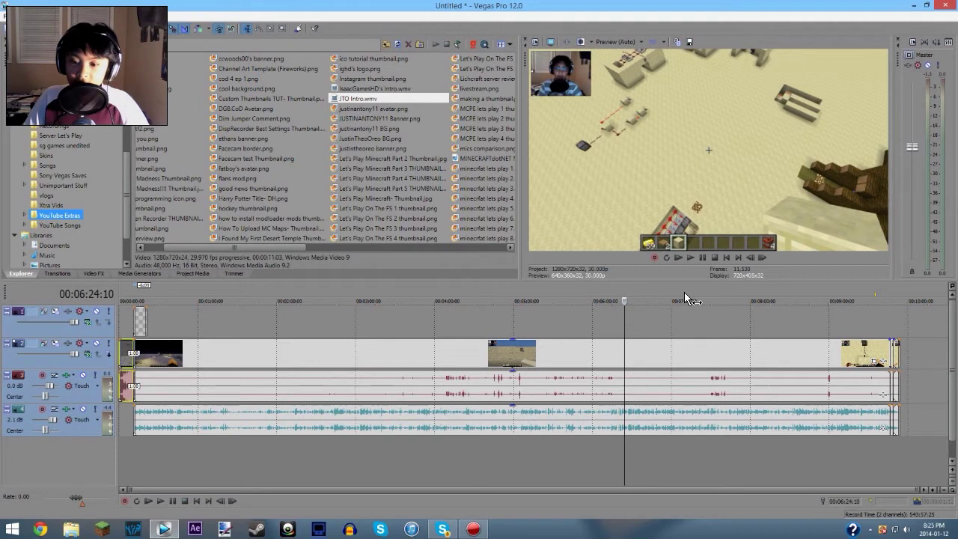
click(622, 323)
key(ctrl+z)
key(ctrl+z)
key(ctrl+z)
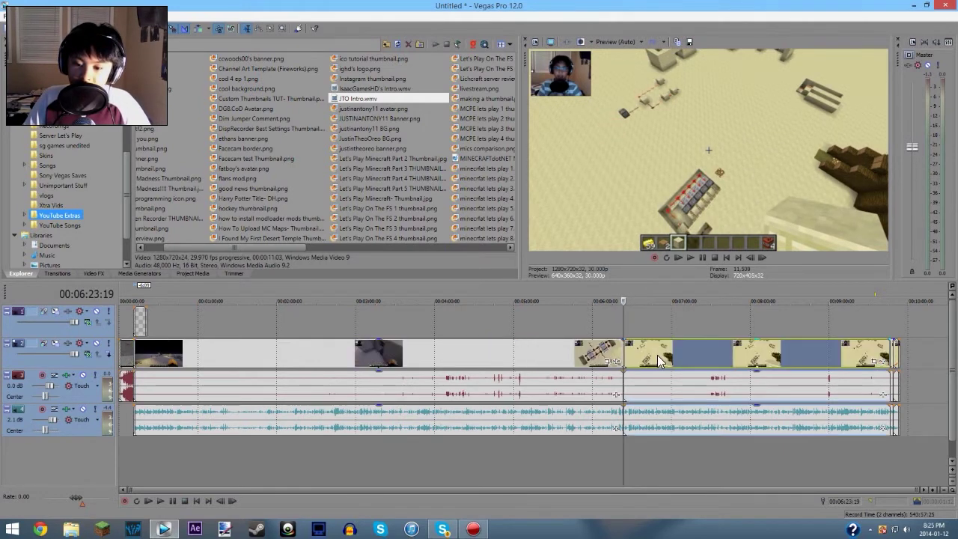
key(ctrl+shift+z)
key(ctrl+shift+z)
key(ctrl+shift+z)
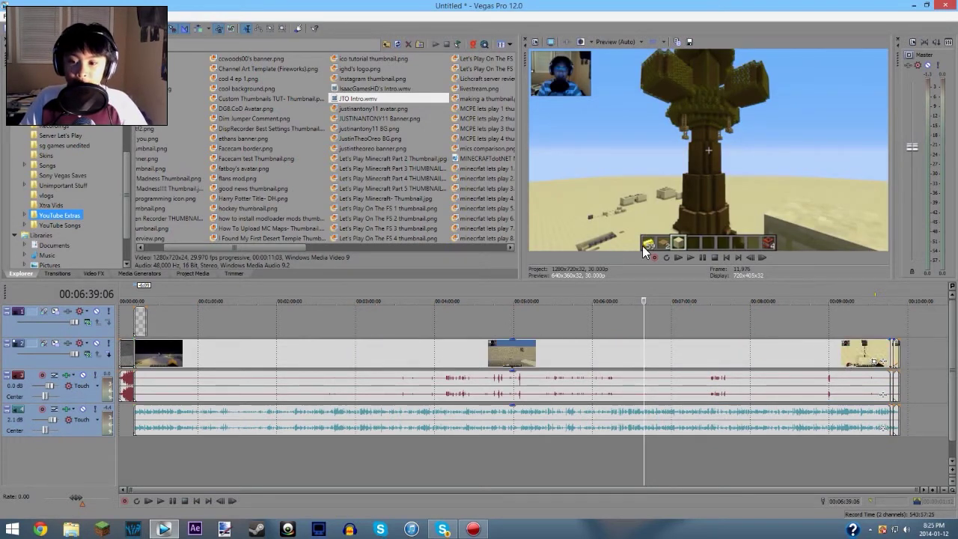
Play the project briefly from its start and move the cursor to the end of the project
click(679, 258)
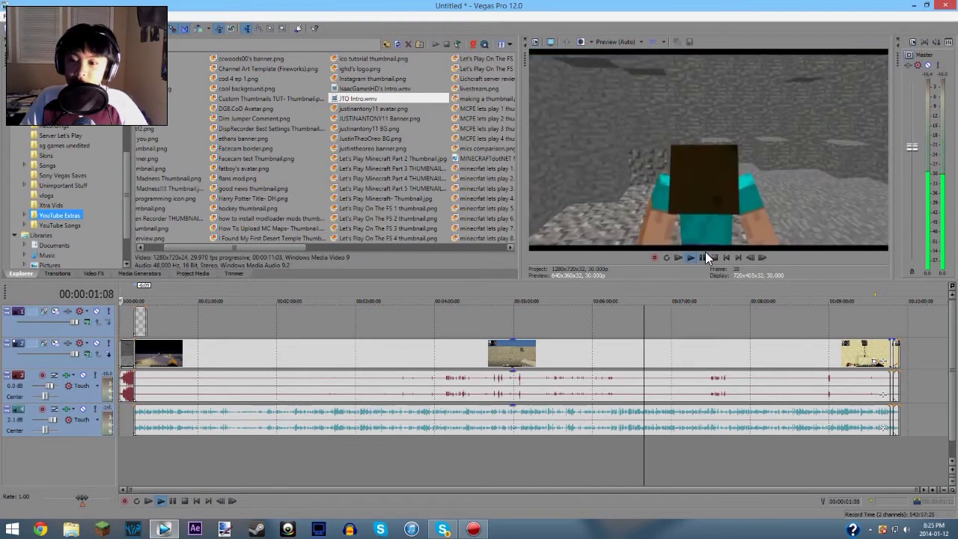
scroll(773, 394, up, 5)
scroll(772, 394, down, 5)
click(738, 257)
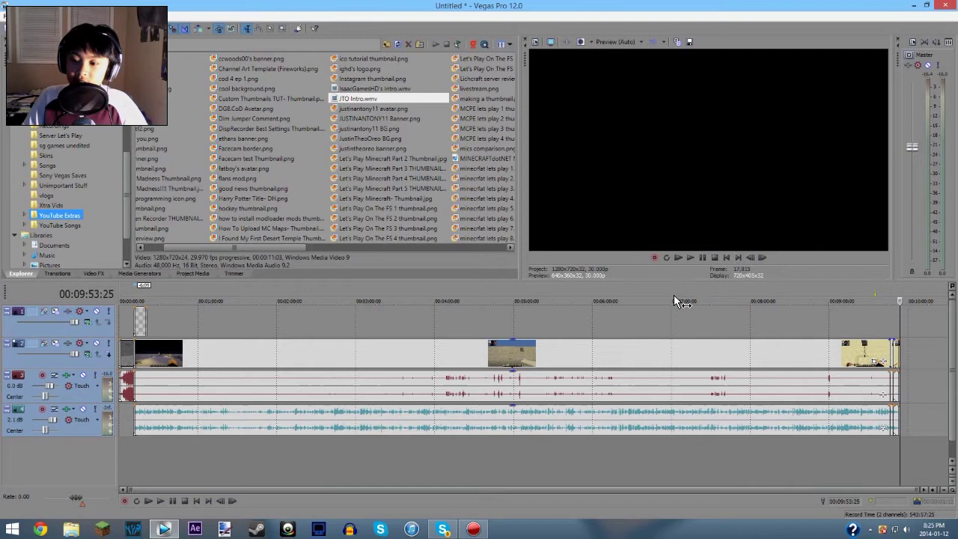
scroll(654, 340, up, 6)
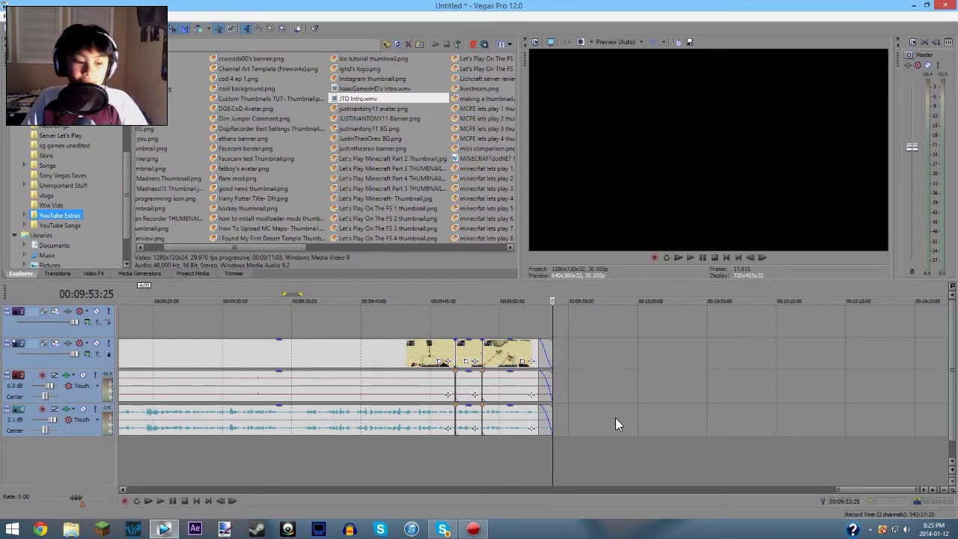
Add one empty video track and two empty audio tracks below the existing four tracks
key(ctrl+shift+q)
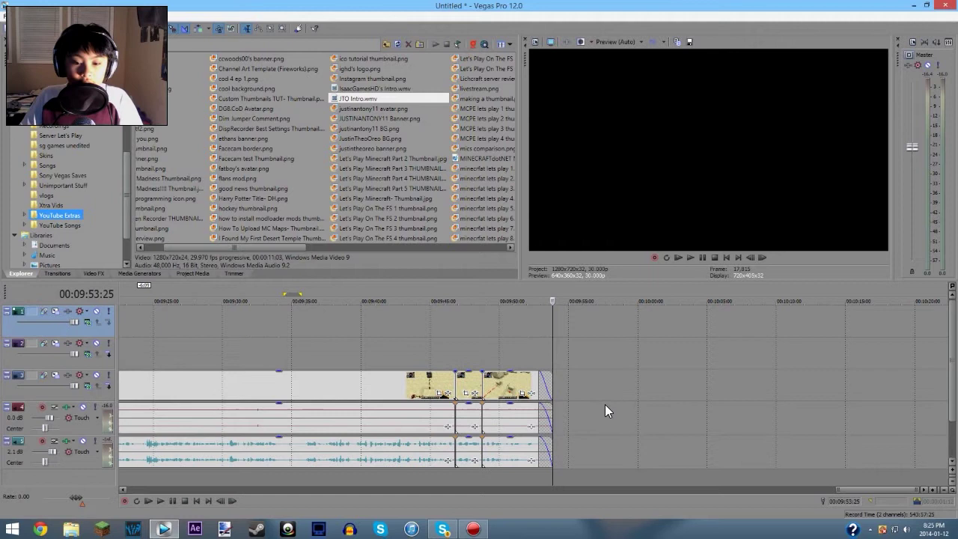
key(ctrl+z)
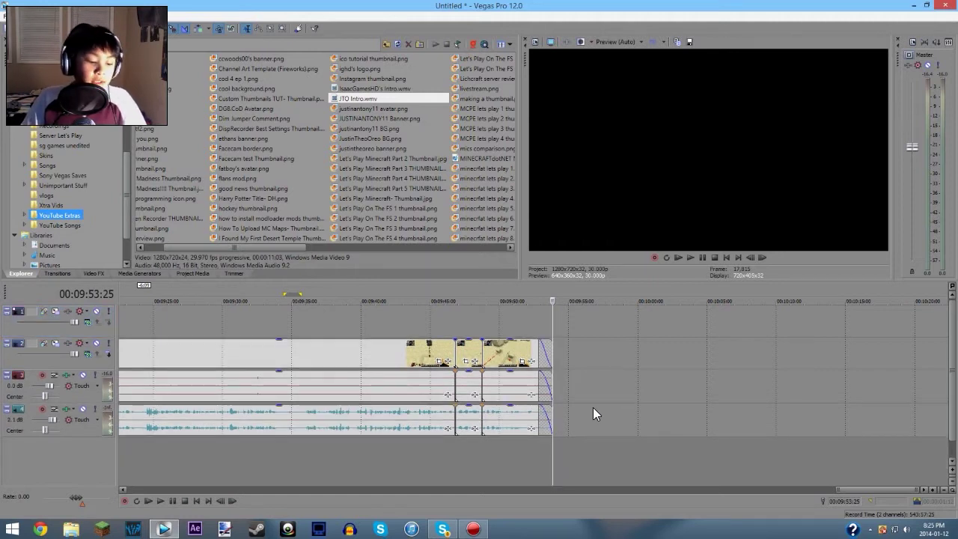
key(ctrl+q)
key(ctrl+q)
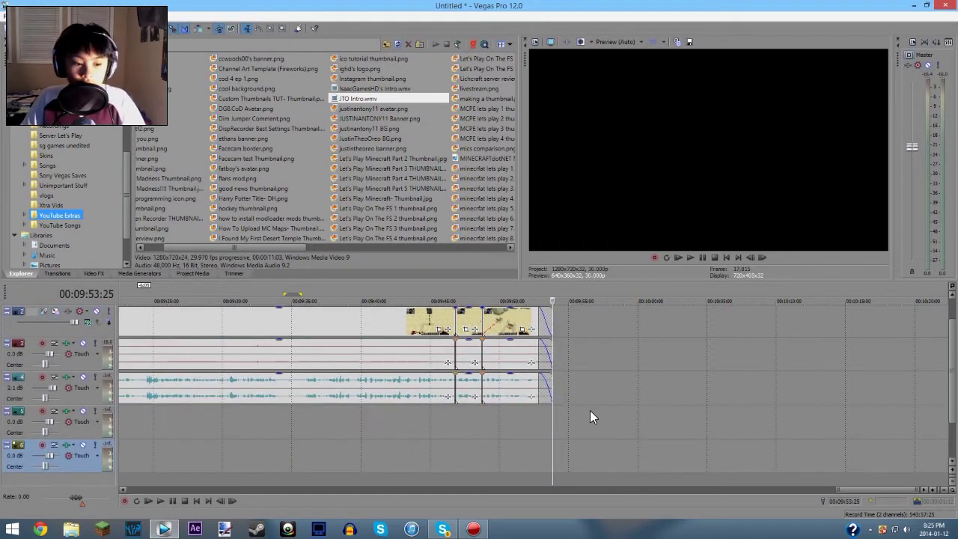
key(ctrl+shift+q)
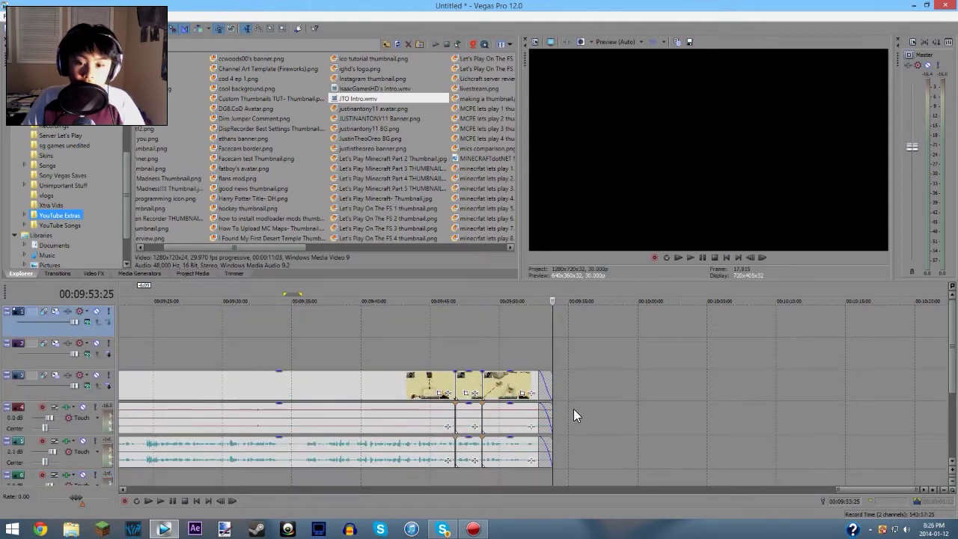
key(ctrl+z)
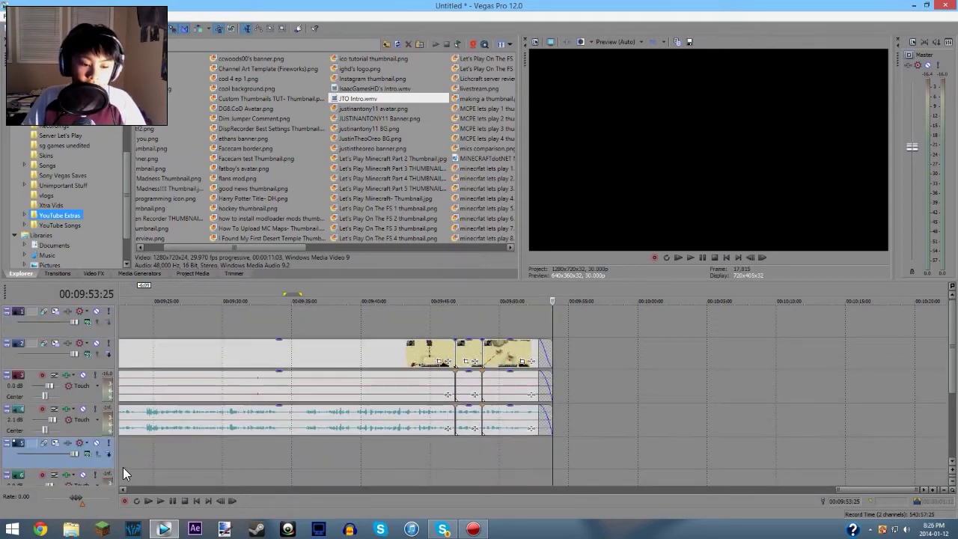
scroll(510, 458, down, 4)
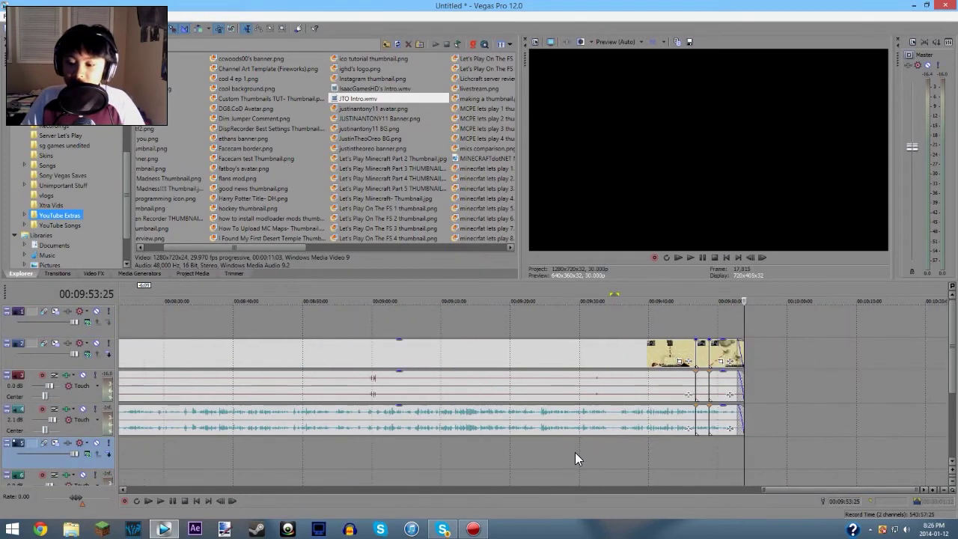
mouse_move(950, 359)
mouse_down()
mouse_move(950, 404)
mouse_move(946, 365)
mouse_up()
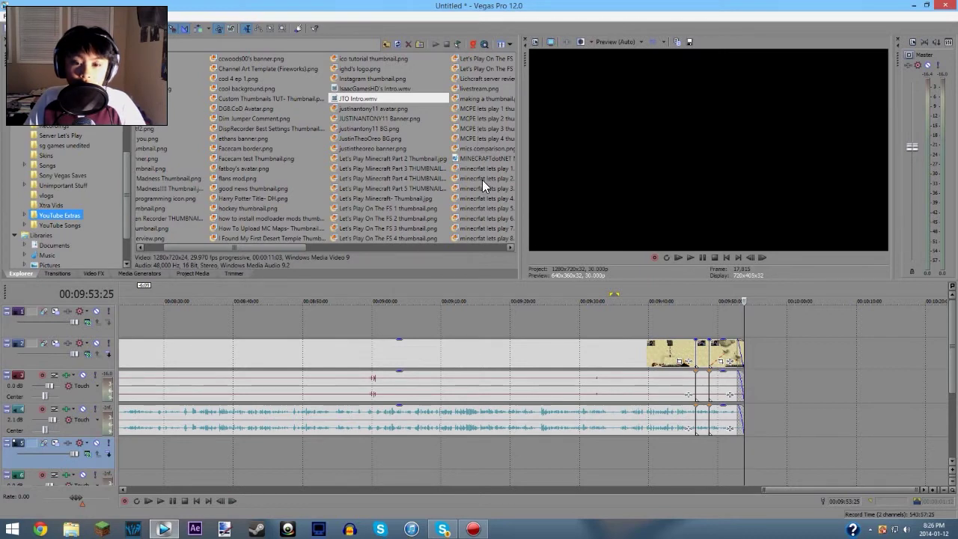
Place NEW OUTRO!.png from the YouTube Extras folder on video track 2 directly after the gameplay's end and play it through
drag(304, 249, 362, 247)
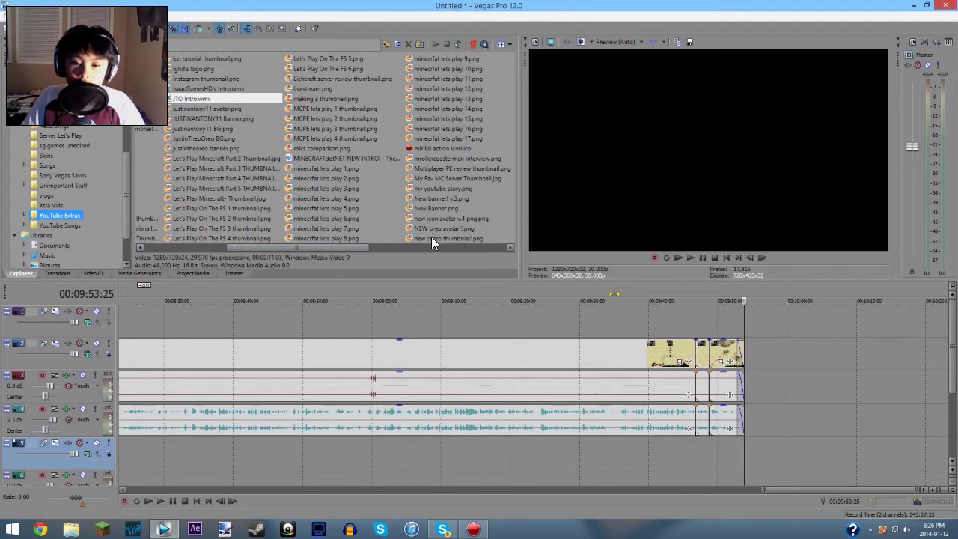
click(431, 238)
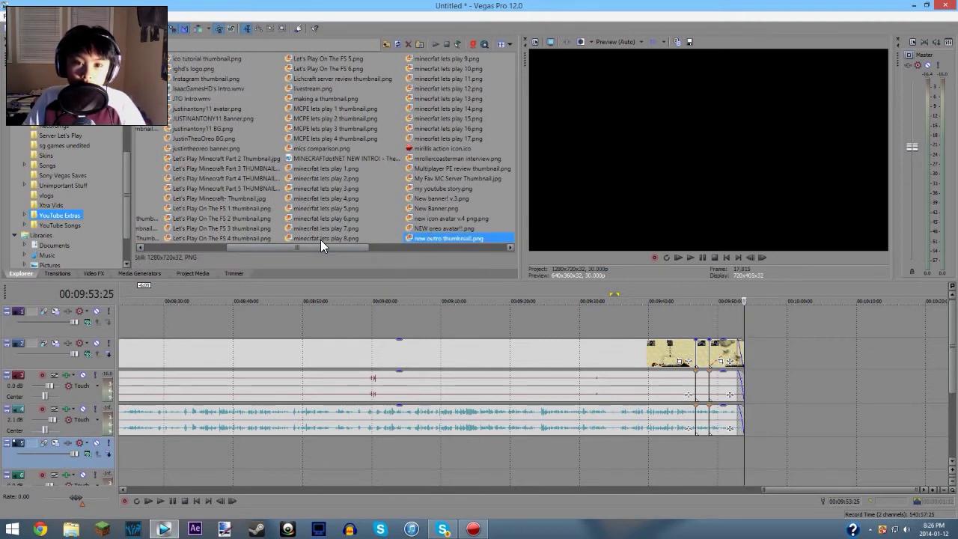
drag(332, 244, 369, 244)
drag(445, 58, 749, 346)
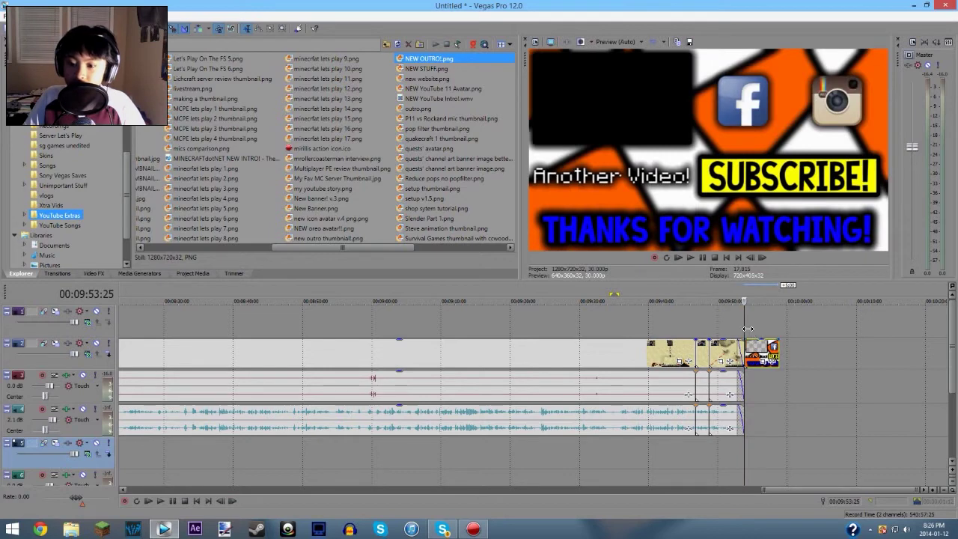
click(734, 329)
key(space)
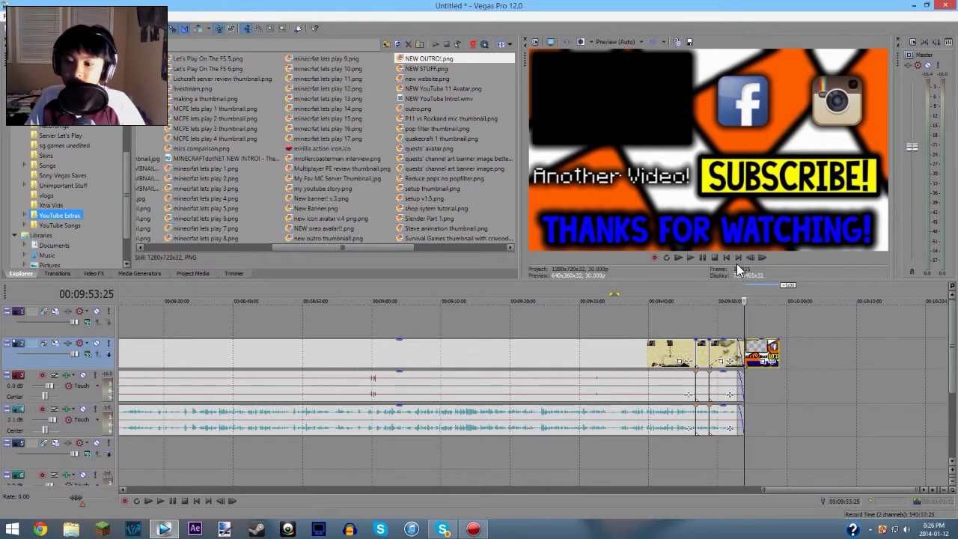
click(701, 259)
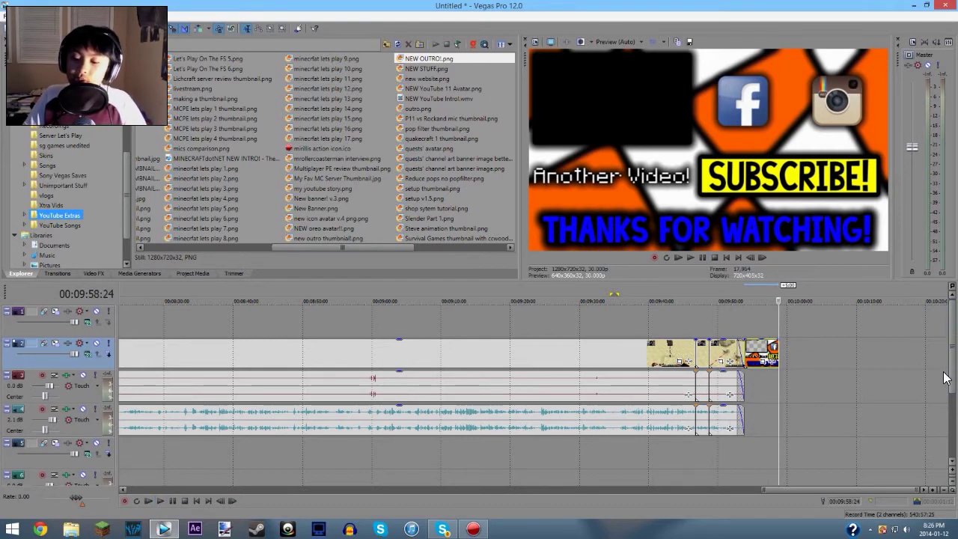
Add the Episode 6 Minecraft Let's Play video from the Finished YouTube Videos folder to tracks 5 and 6, aligned with the outro image's start
scroll(949, 380, down, 3)
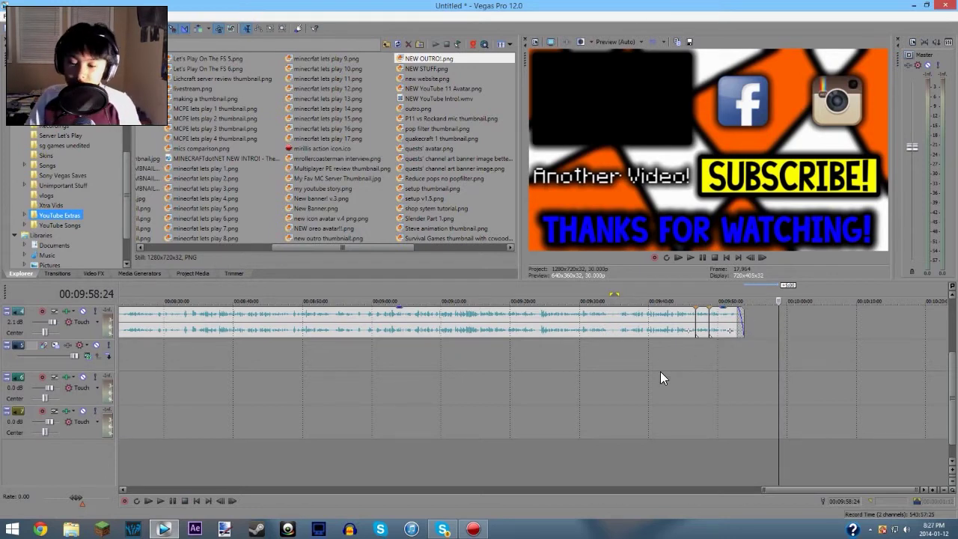
scroll(719, 378, up, 2)
scroll(833, 365, down, 2)
scroll(951, 396, up, 3)
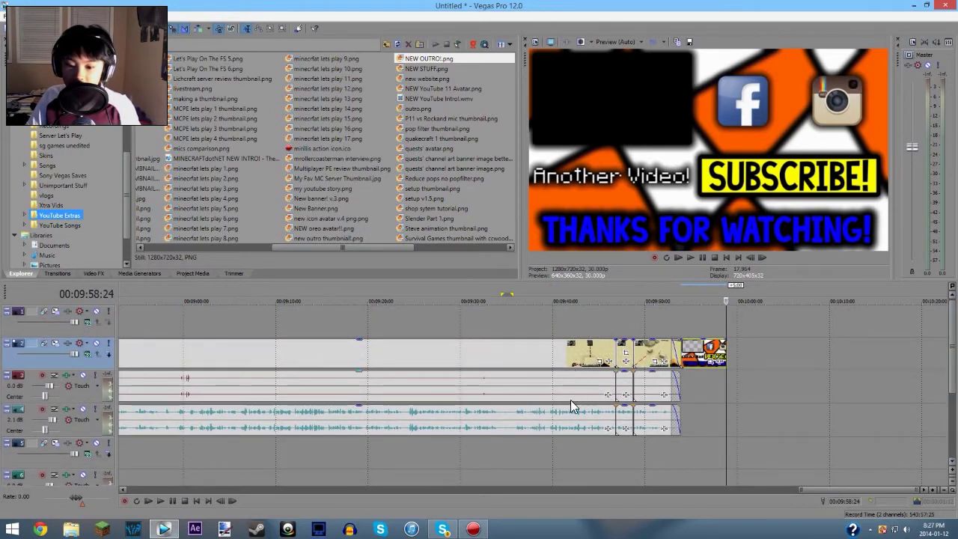
scroll(952, 374, down, 3)
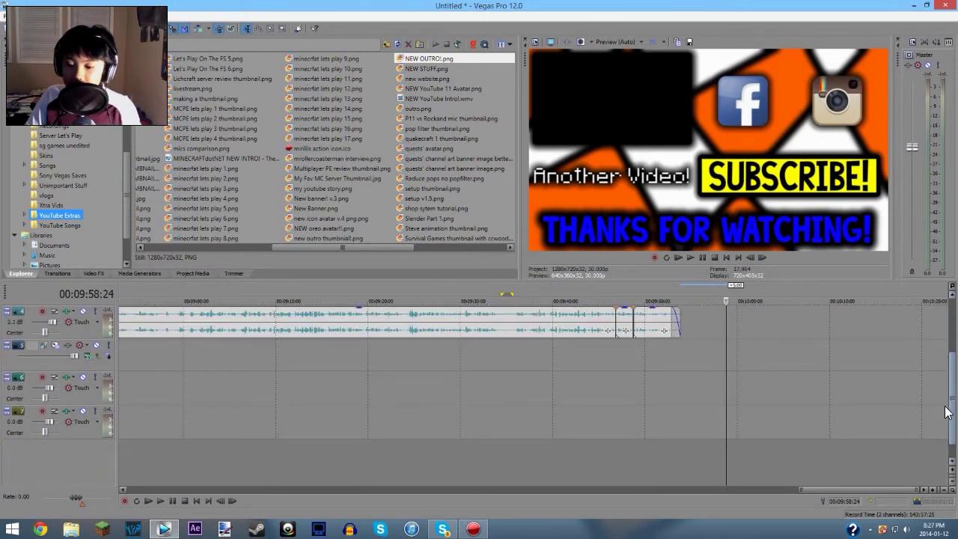
scroll(124, 177, up, 5)
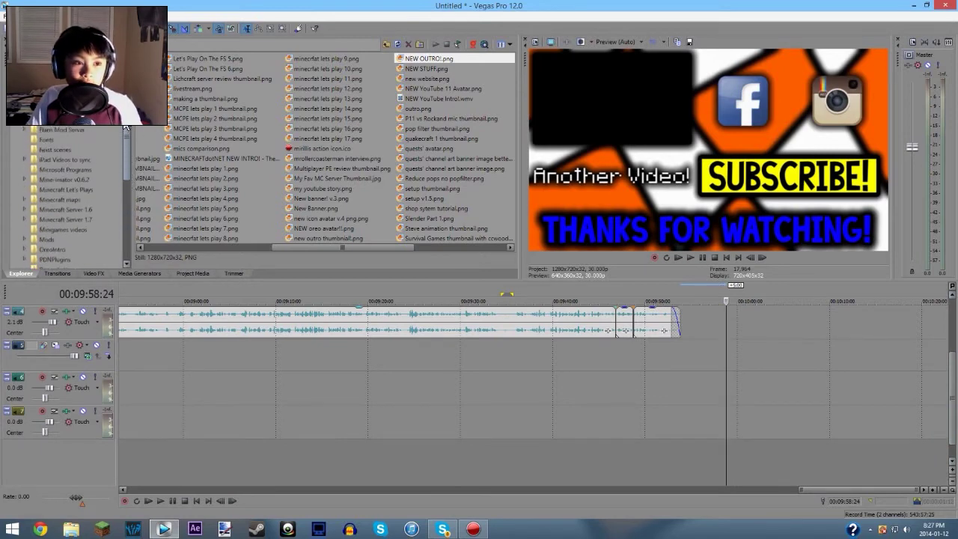
click(80, 138)
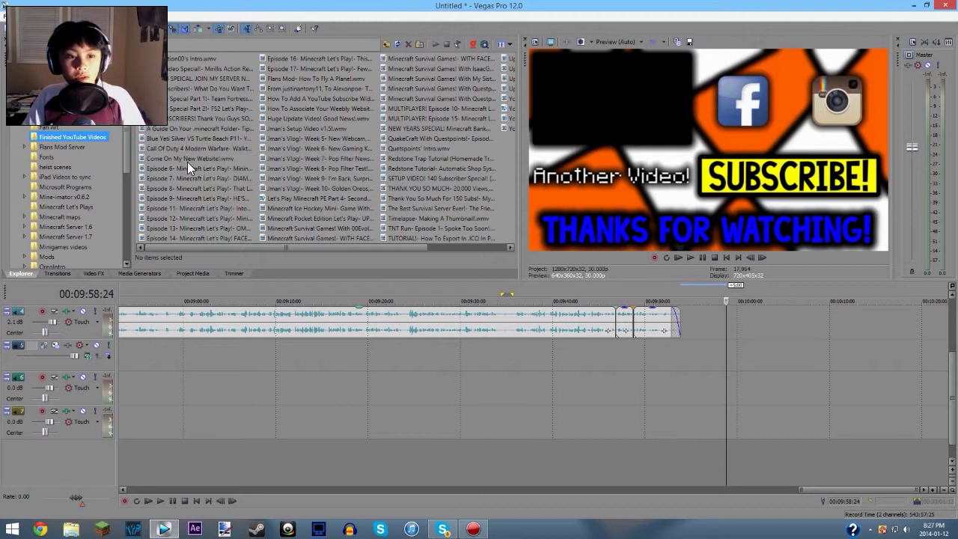
drag(180, 171, 661, 375)
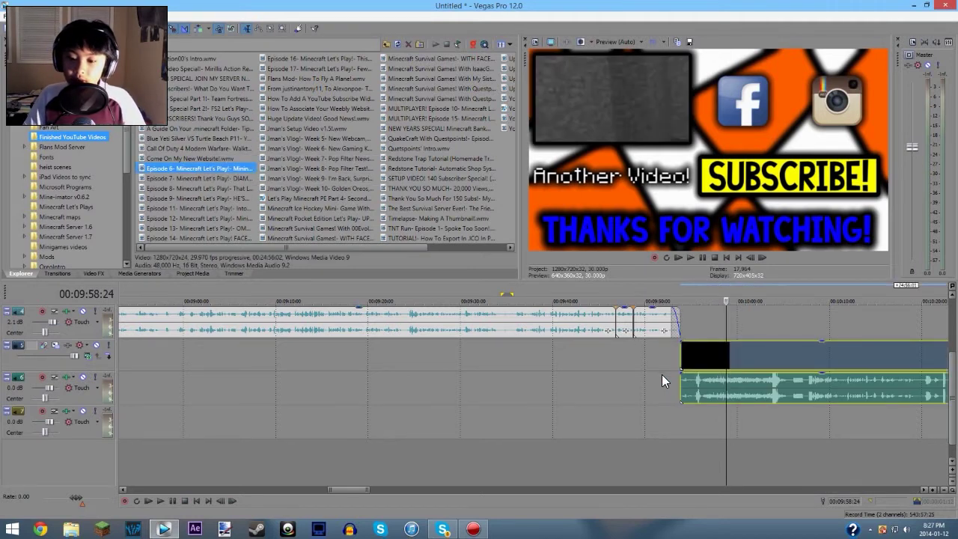
Split the Episode 6 clip at 00:11:53:18, remove its first part and move the remainder back to the outro image's start
scroll(724, 344, down, 3)
click(725, 344)
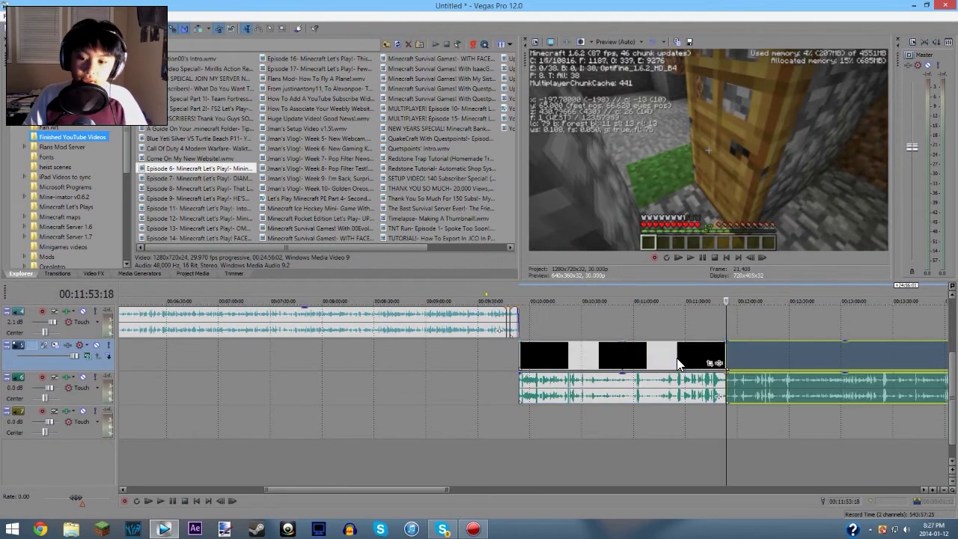
click(675, 358)
drag(679, 358, 551, 353)
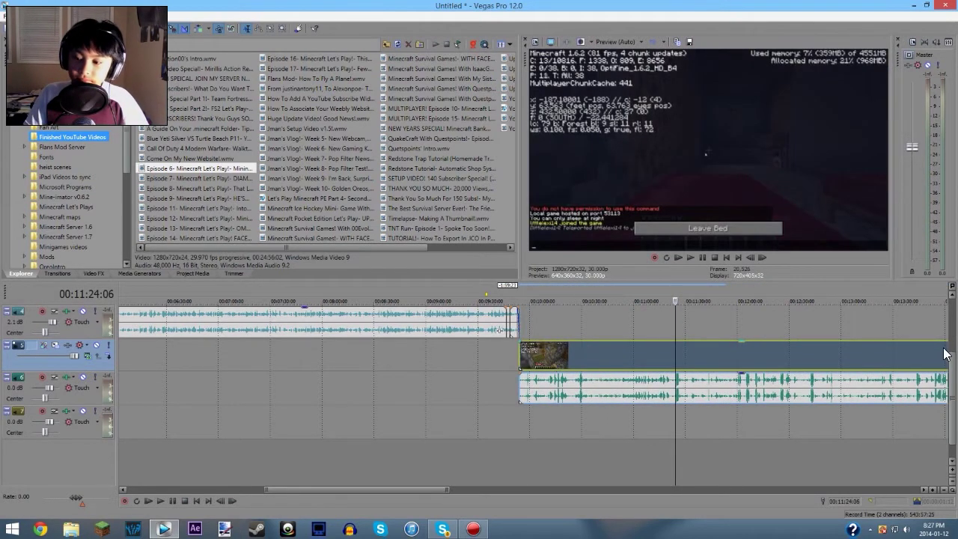
scroll(944, 352, up, 2)
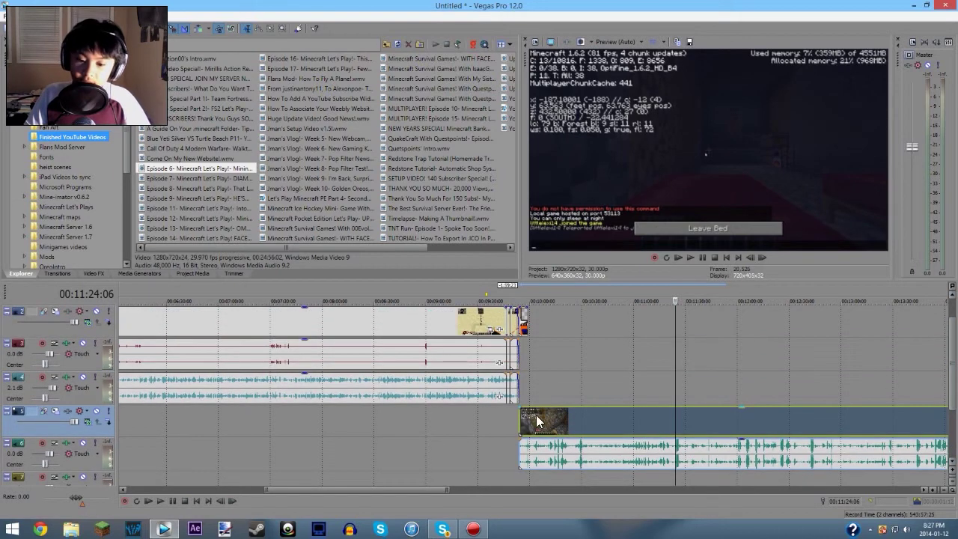
click(533, 421)
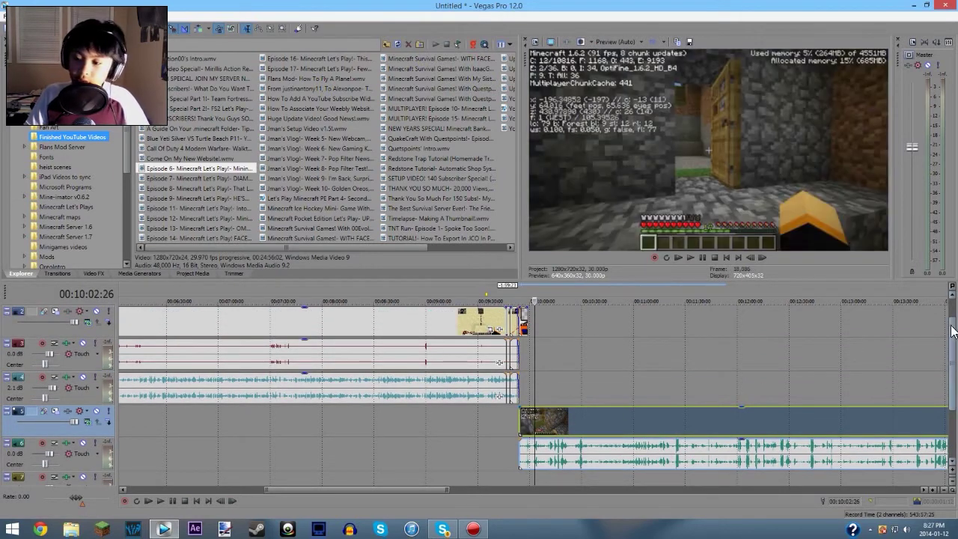
Add Outro Music.wav from the YouTube Songs folder to track 7 at the outro's start and place the cursor at the music's end
scroll(954, 356, down, 1)
scroll(955, 355, down, 1)
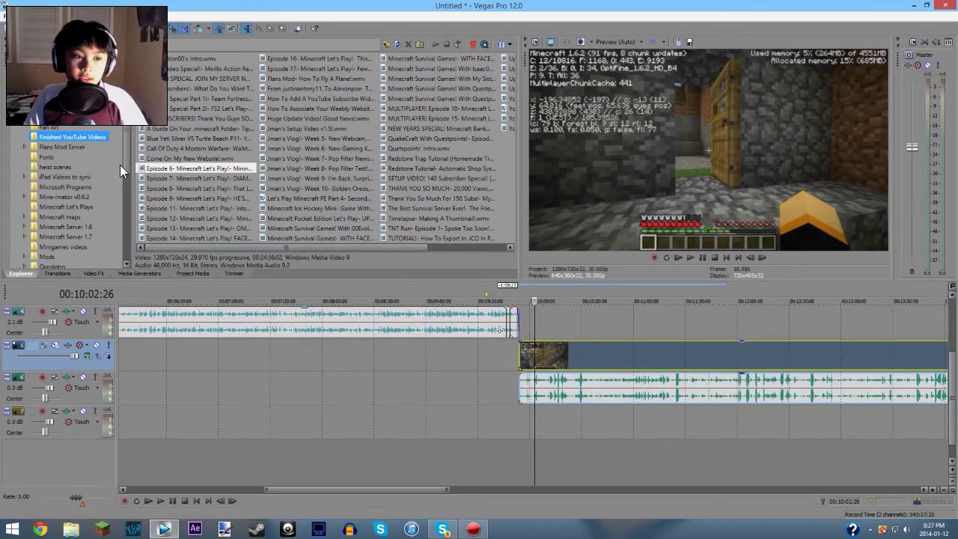
scroll(123, 160, down, 5)
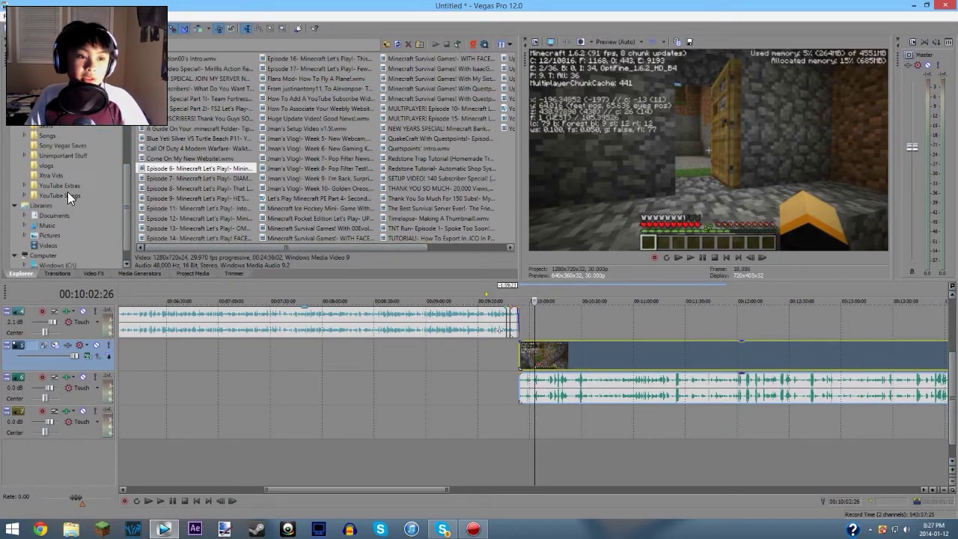
click(75, 194)
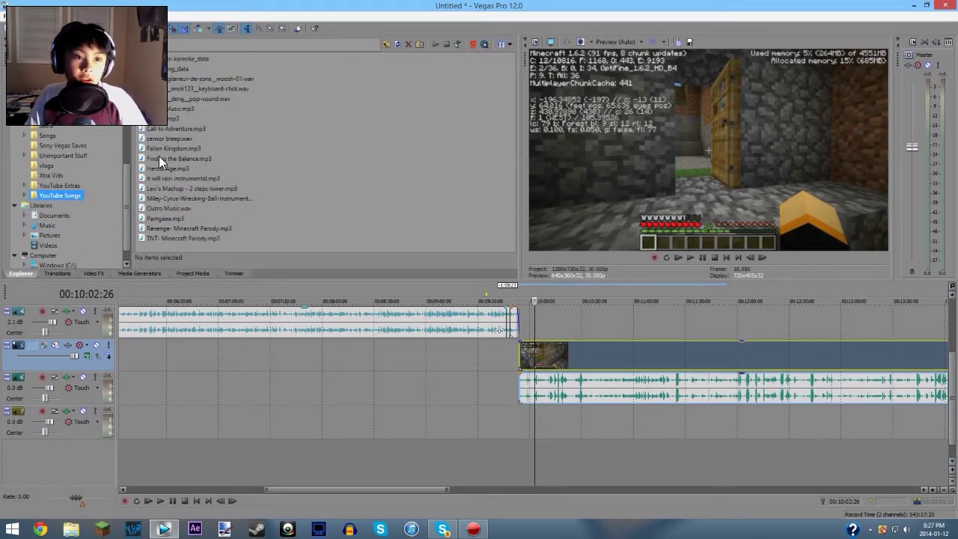
drag(163, 208, 523, 416)
click(543, 359)
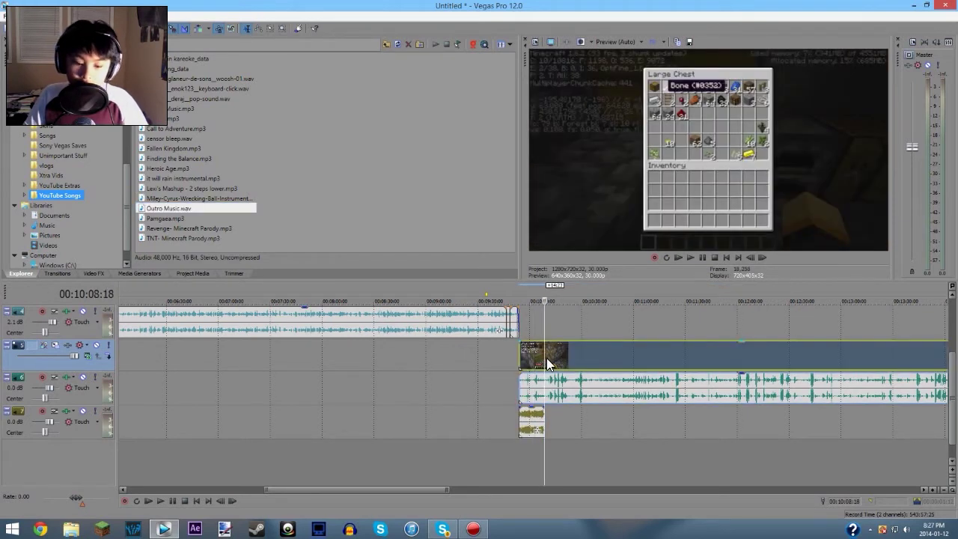
Cut the Episode 6 clip off at the outro music's end and extend the outro image to the same point
key(s)
key(Delete)
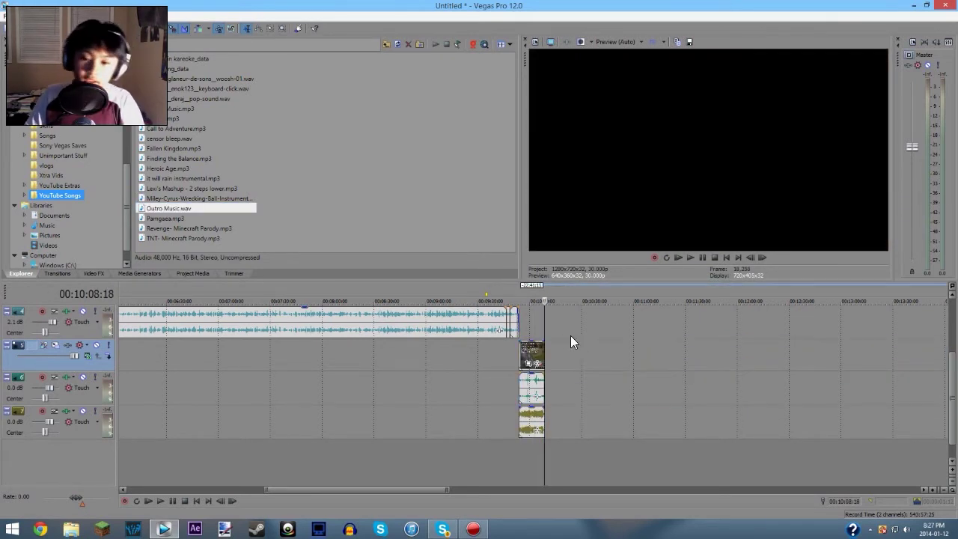
scroll(732, 338, up, 3)
drag(527, 356, 544, 356)
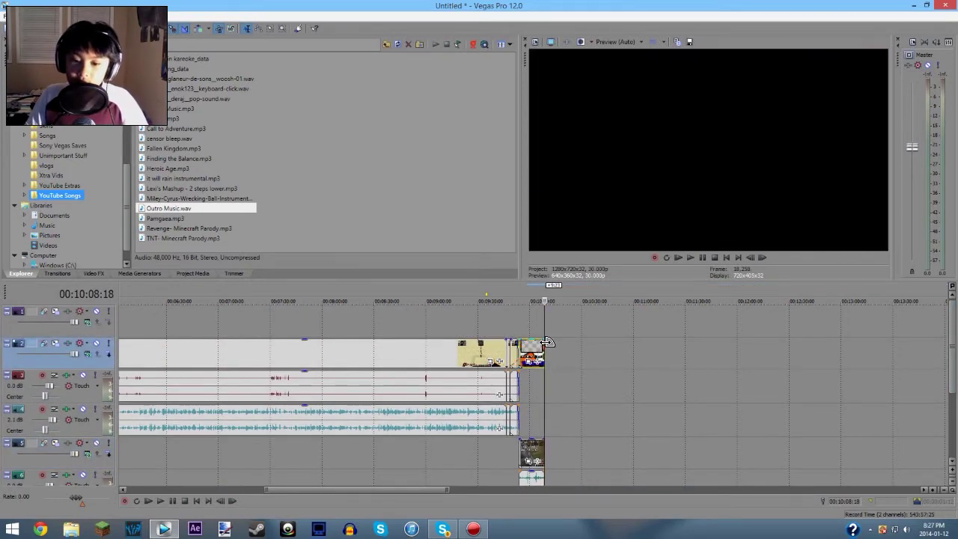
scroll(536, 361, up, 5)
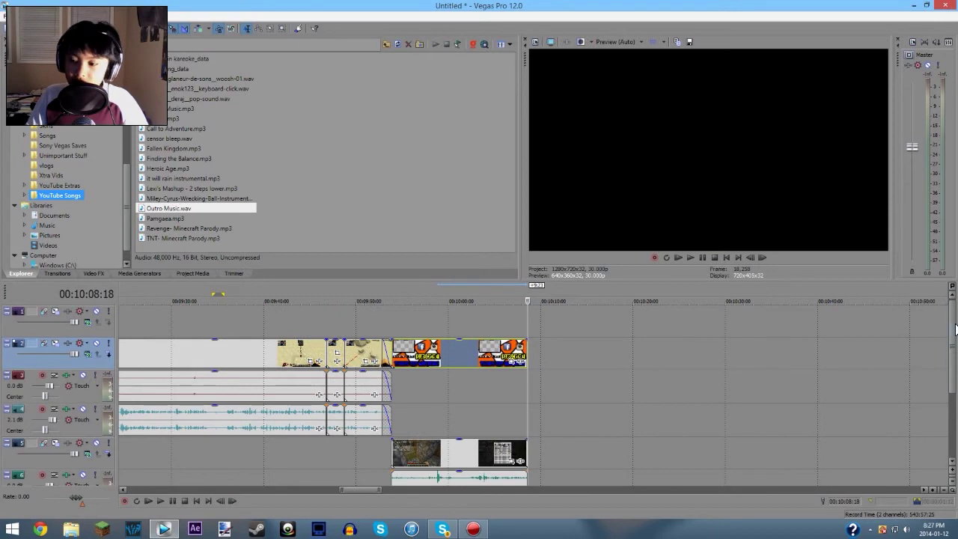
scroll(955, 329, down, 3)
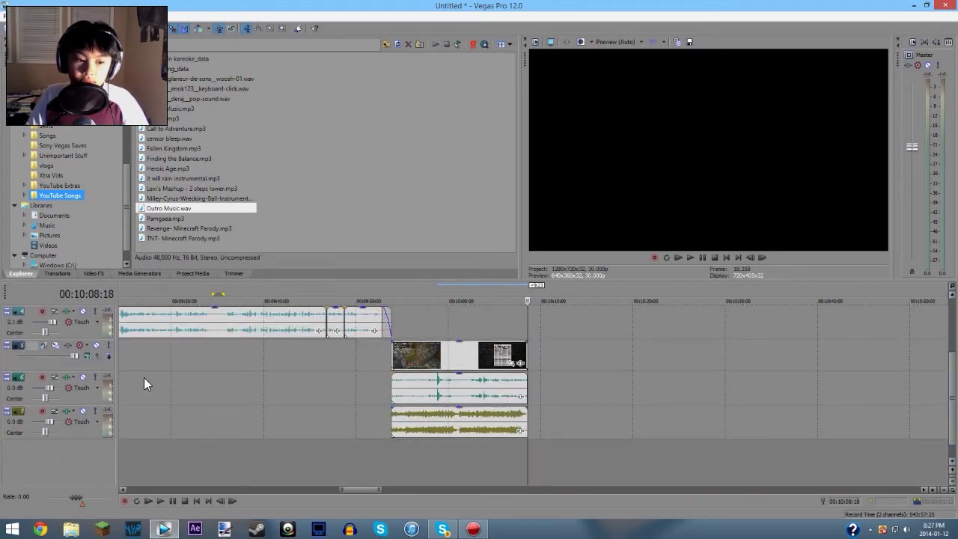
Delete audio track 6, which holds the Episode 6 clip's sound
click(73, 398)
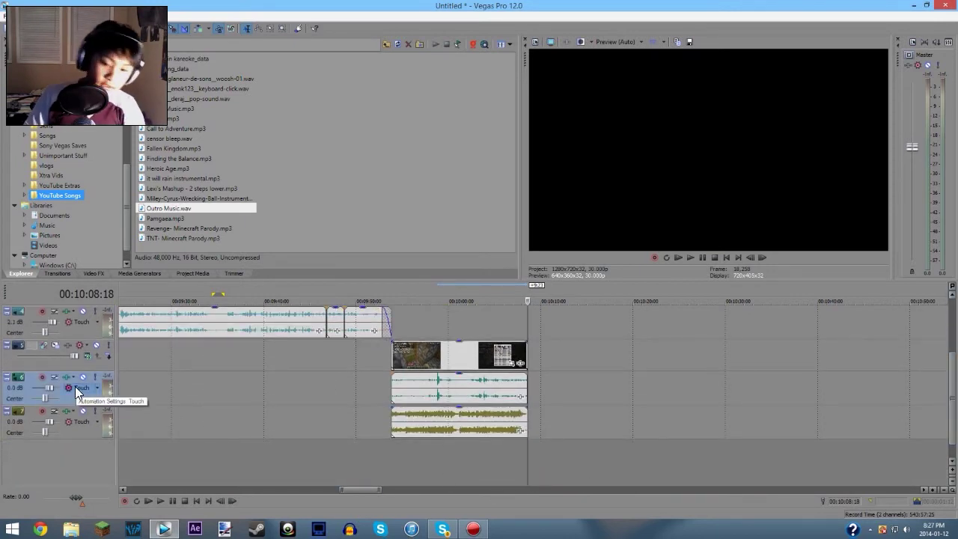
key(Delete)
scroll(295, 421, down, 1)
scroll(956, 323, up, 2)
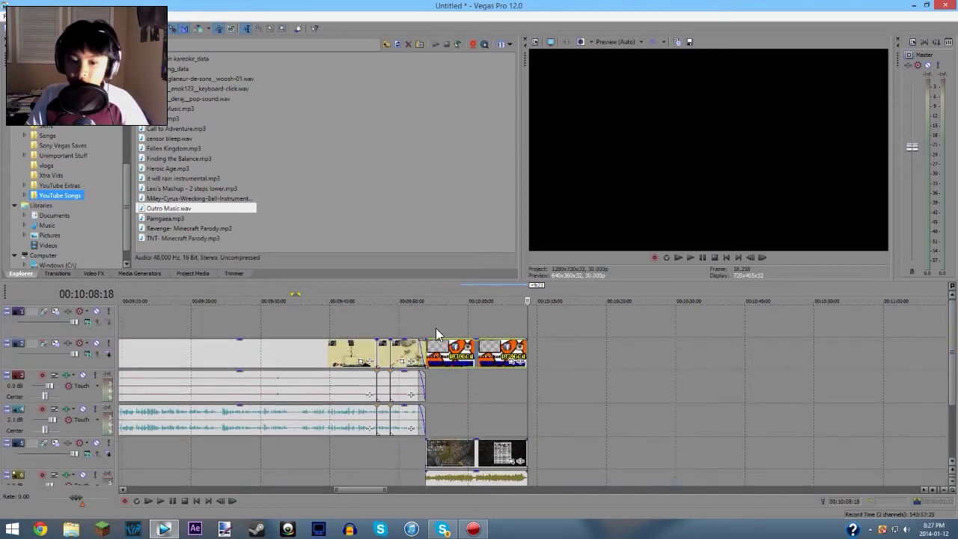
Preview the outro from its start and open the Pan/Crop settings of the Episode 6 clip on track 5
click(421, 293)
click(690, 258)
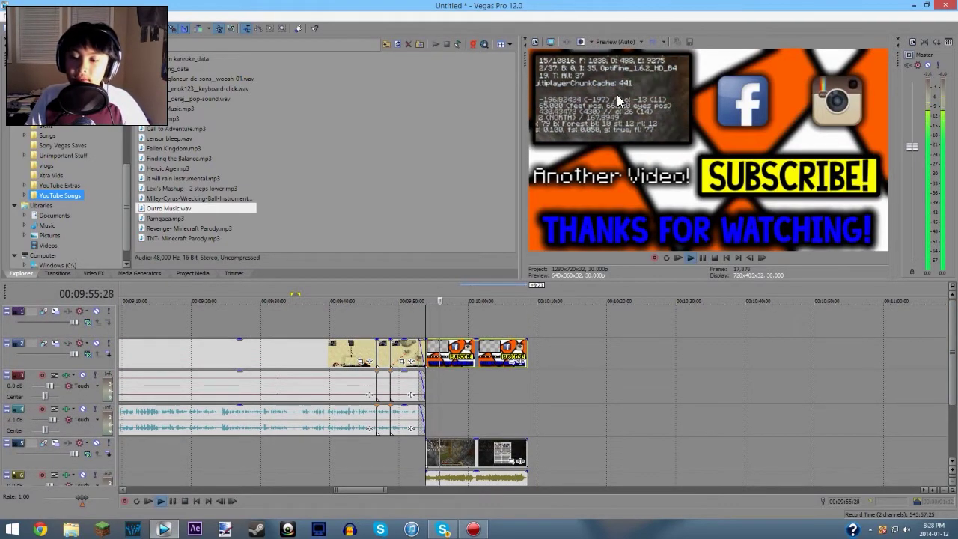
click(702, 258)
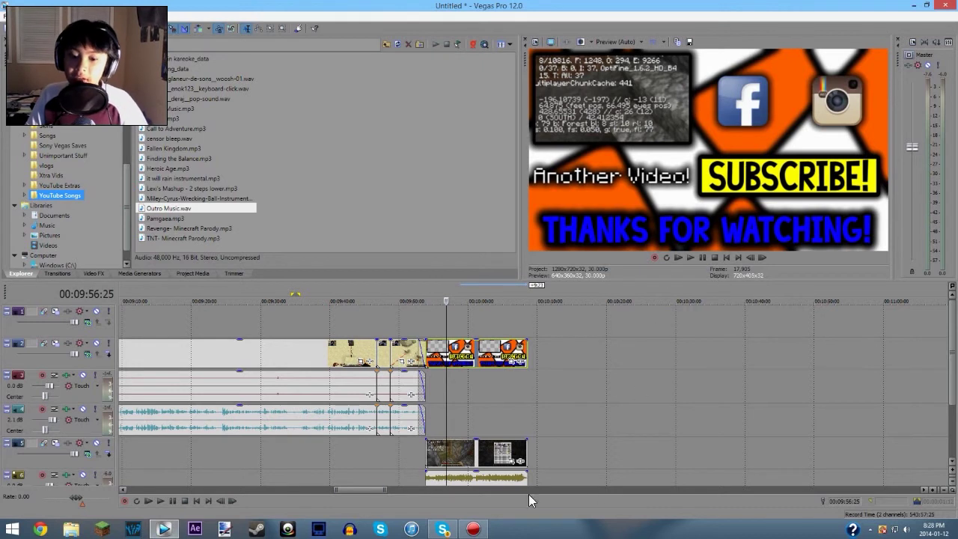
scroll(949, 397, down, 1)
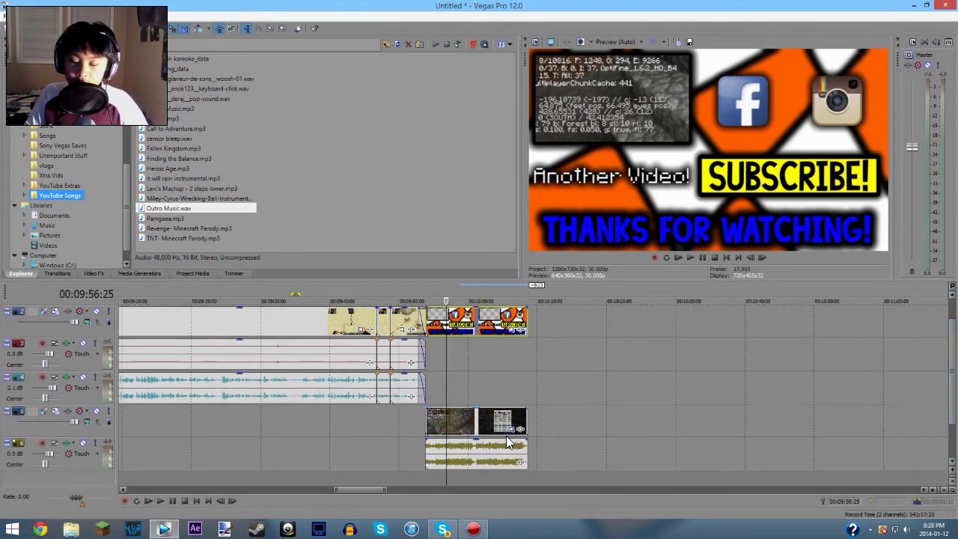
scroll(590, 369, up, 3)
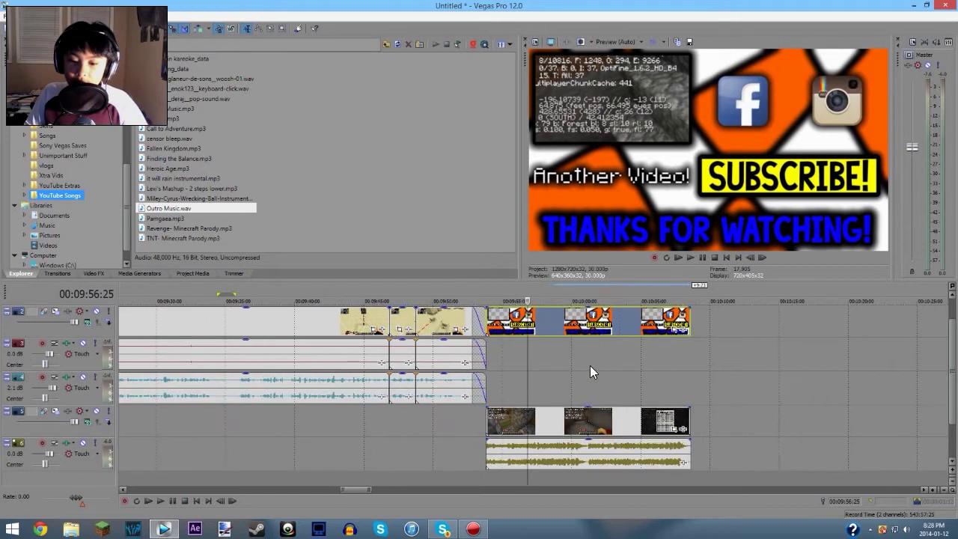
click(675, 430)
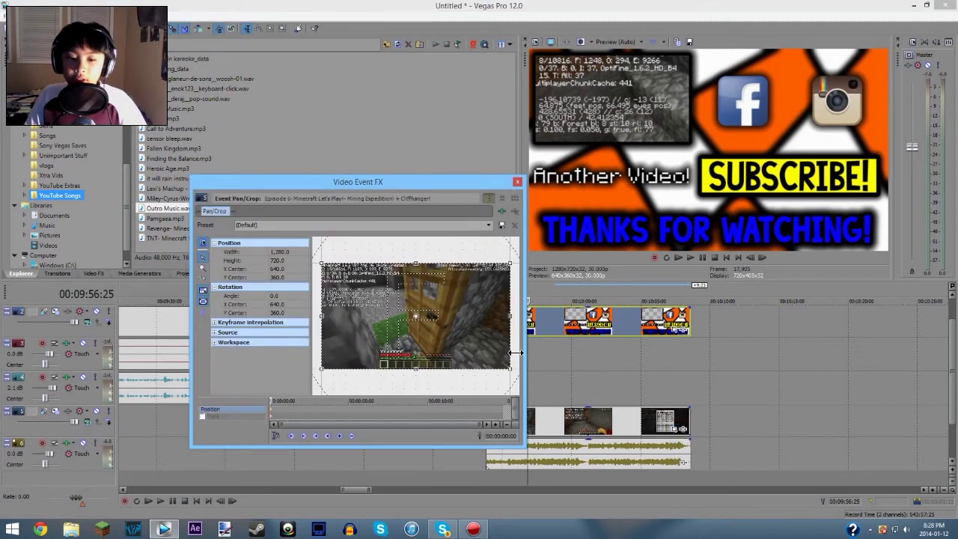
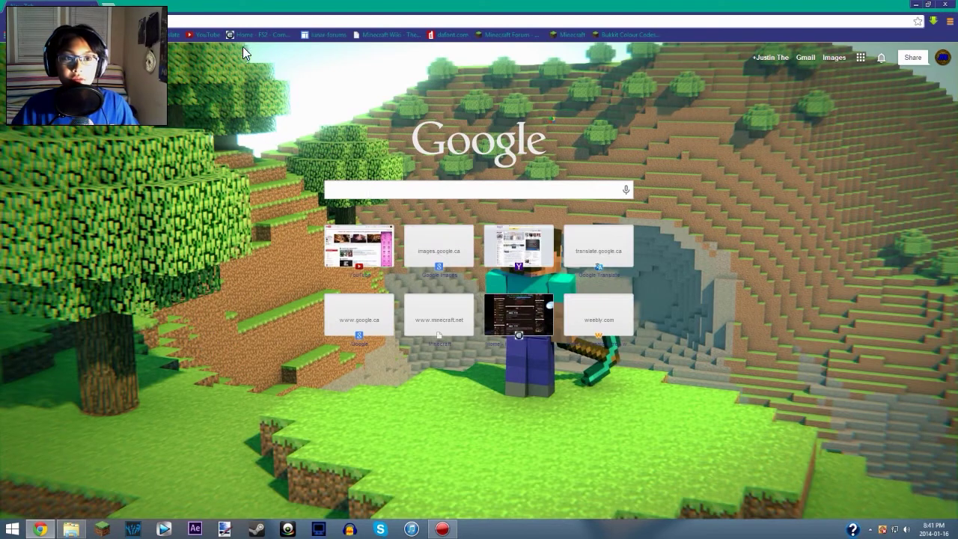
Switch to Chrome, open YouTube's video upload page and check the Finished YouTube Videos folder
click(201, 36)
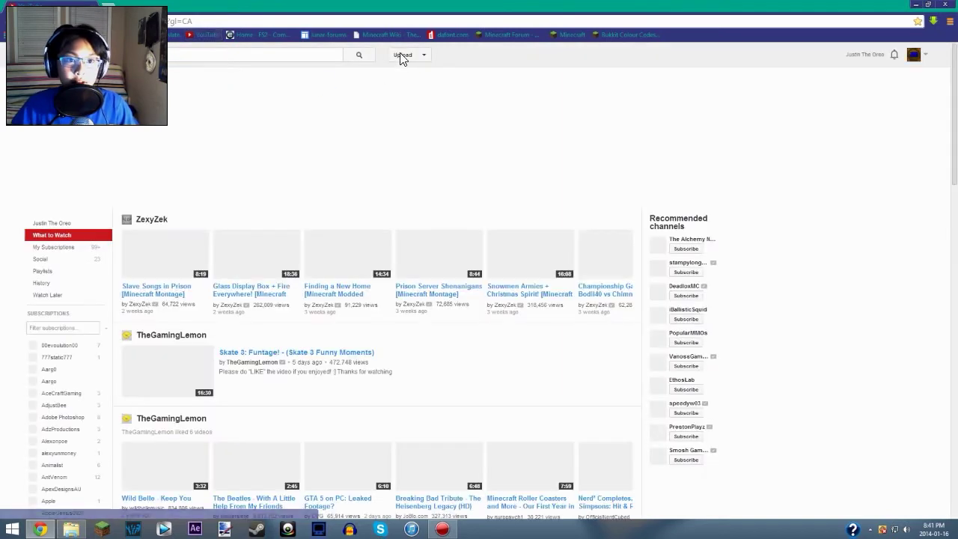
click(403, 56)
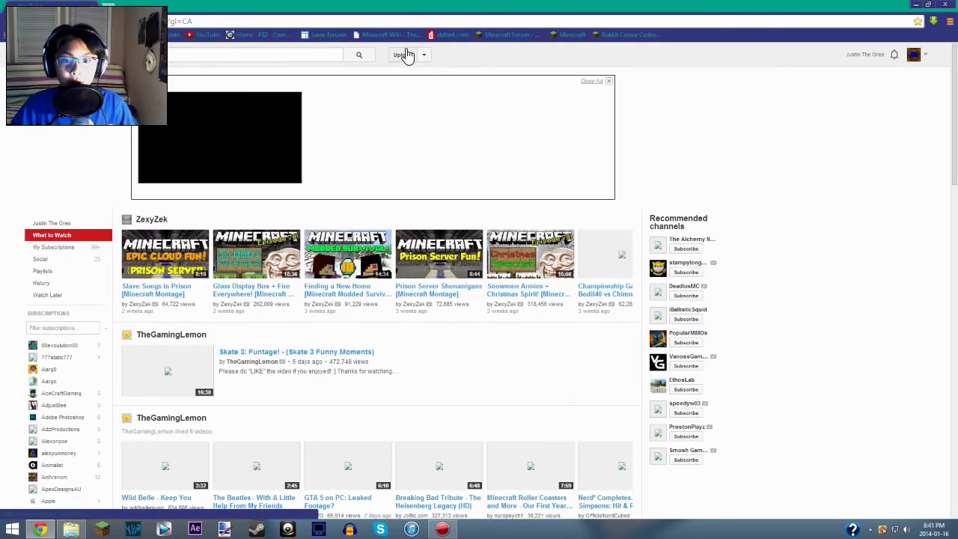
click(71, 529)
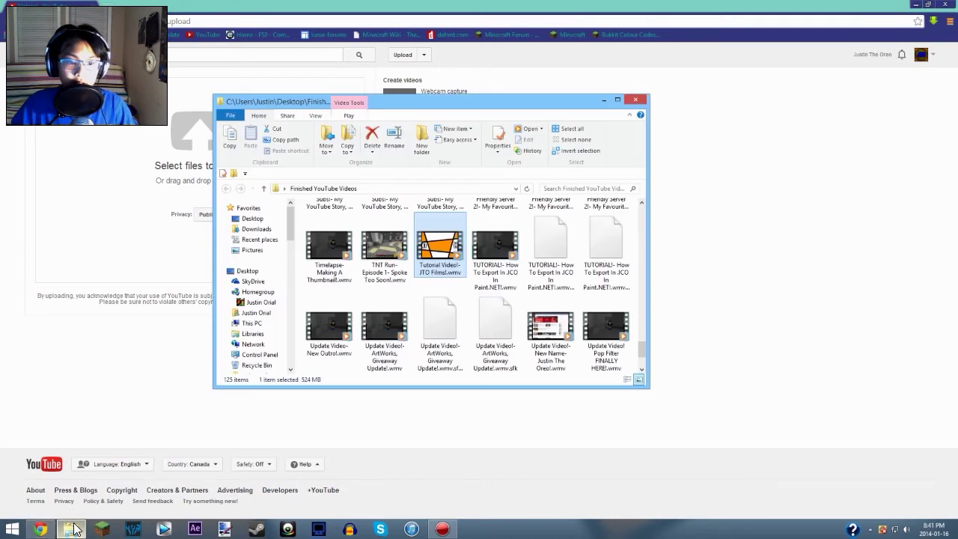
click(618, 100)
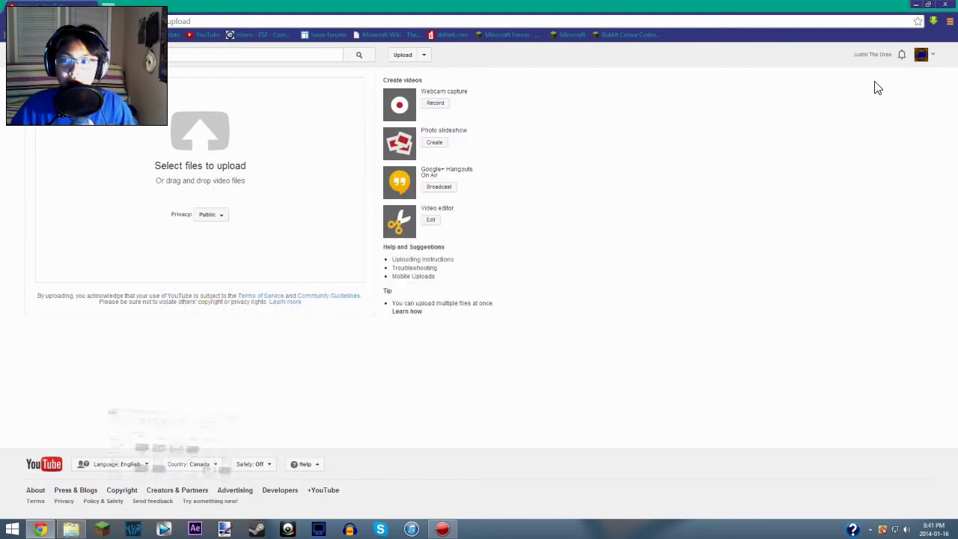
Open the upload defaults in the YouTube channel settings by way of the account's additional features
click(920, 58)
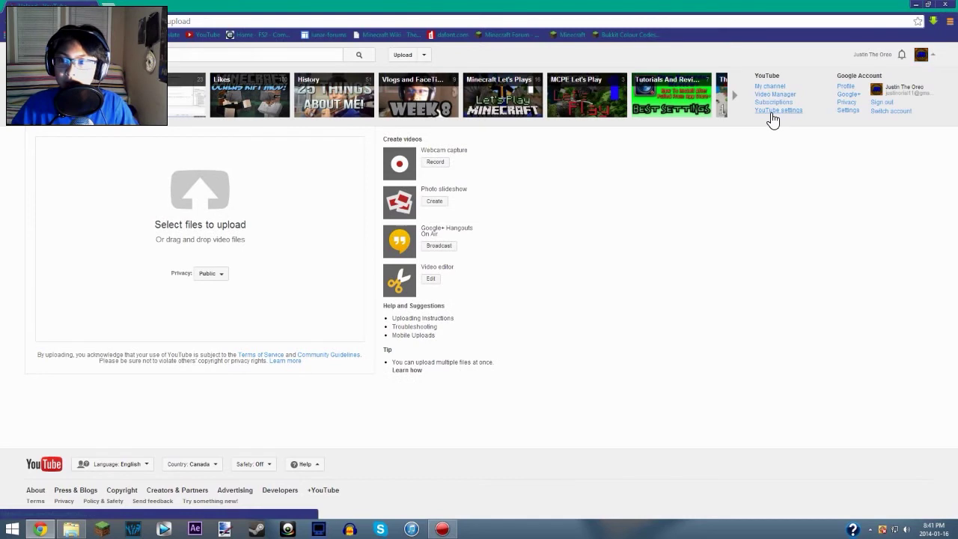
click(772, 112)
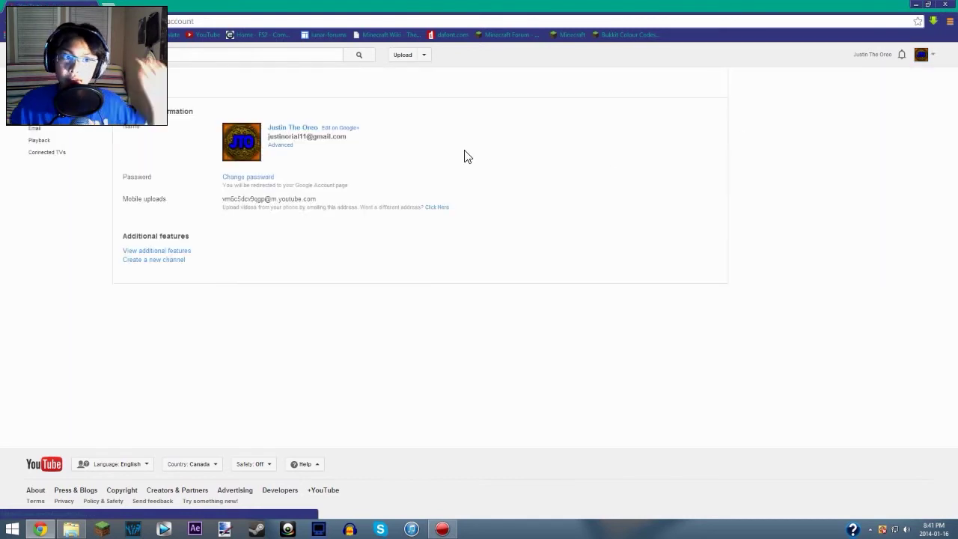
click(183, 252)
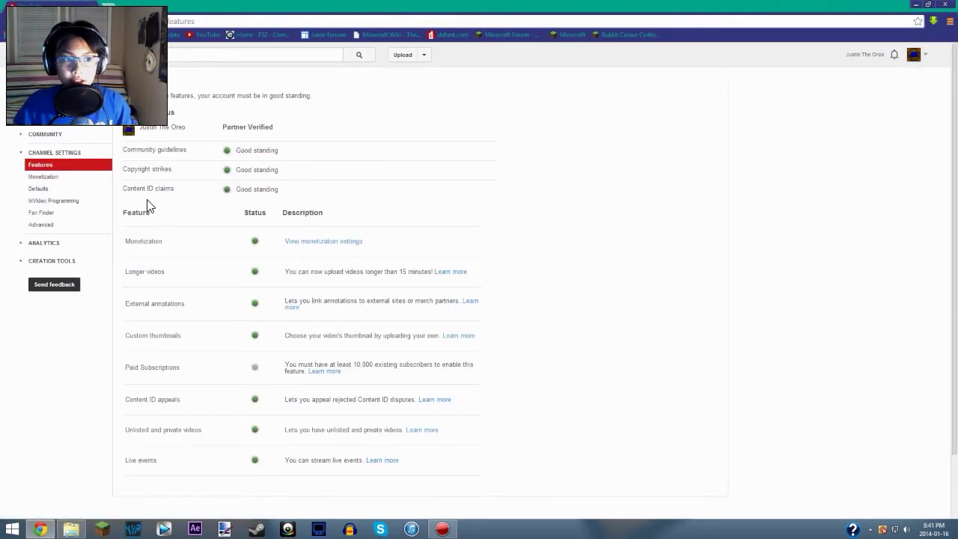
click(81, 188)
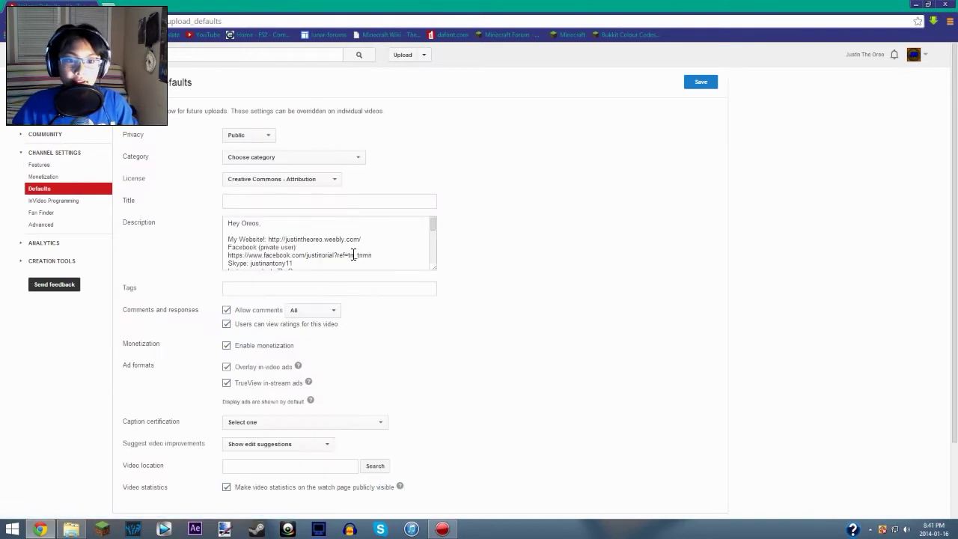
Review the default description and the other upload defaults, and save them
drag(431, 222, 432, 264)
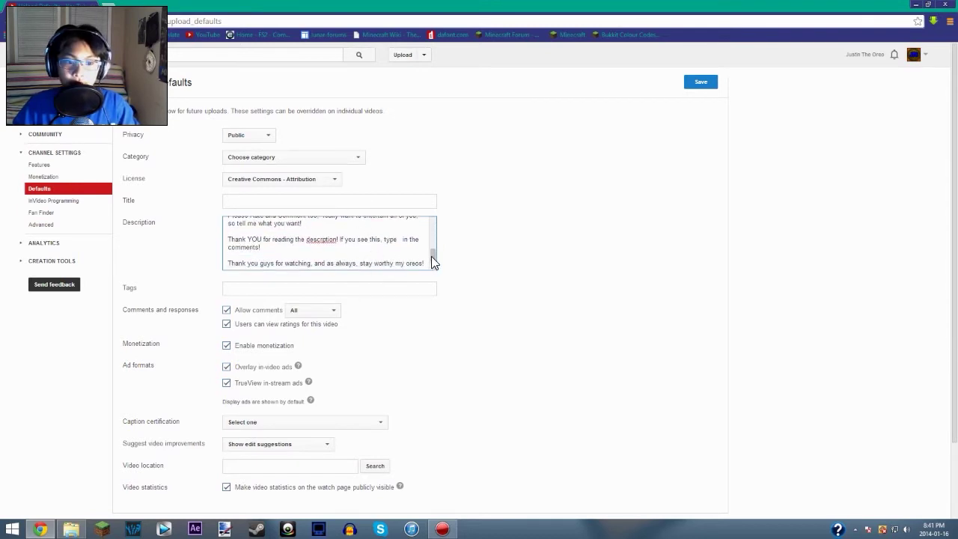
drag(431, 253, 425, 215)
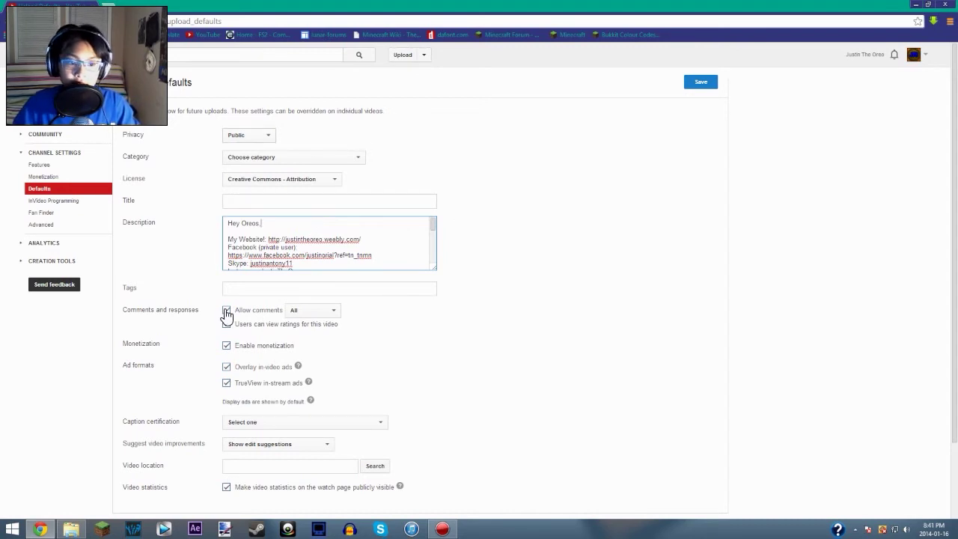
scroll(298, 334, down, 2)
scroll(507, 359, up, 3)
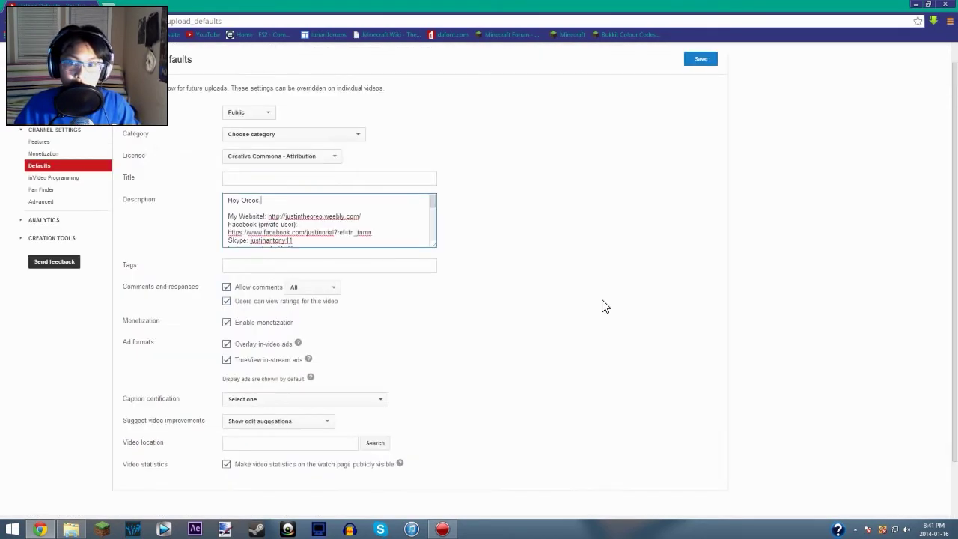
click(700, 82)
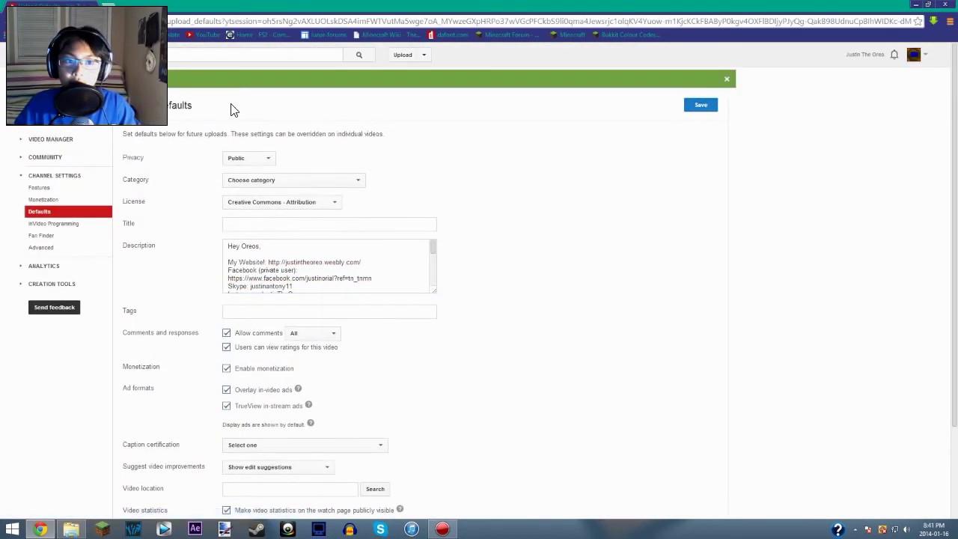
Upload the Tutorial Video!- JTO Films! WMV file from the Finished YouTube Videos folder to YouTube
click(403, 54)
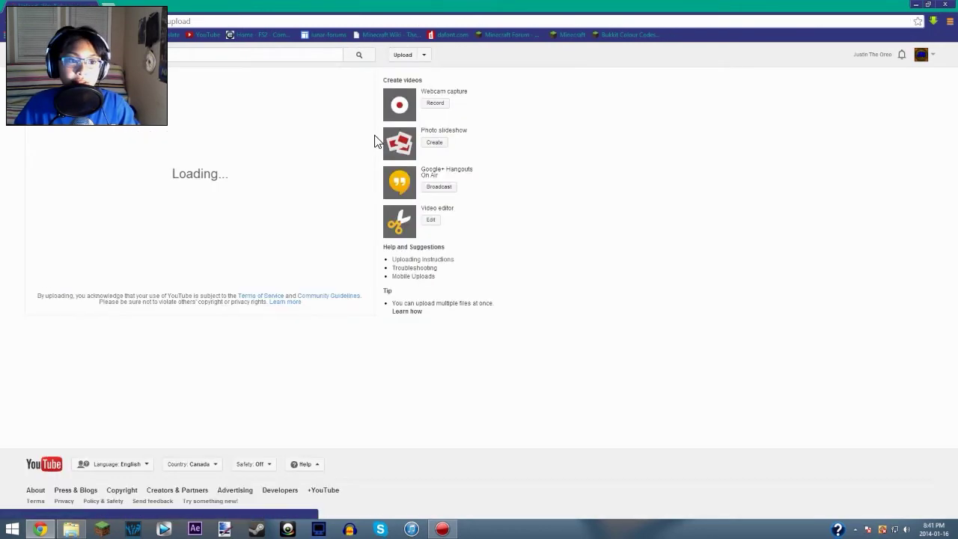
click(68, 527)
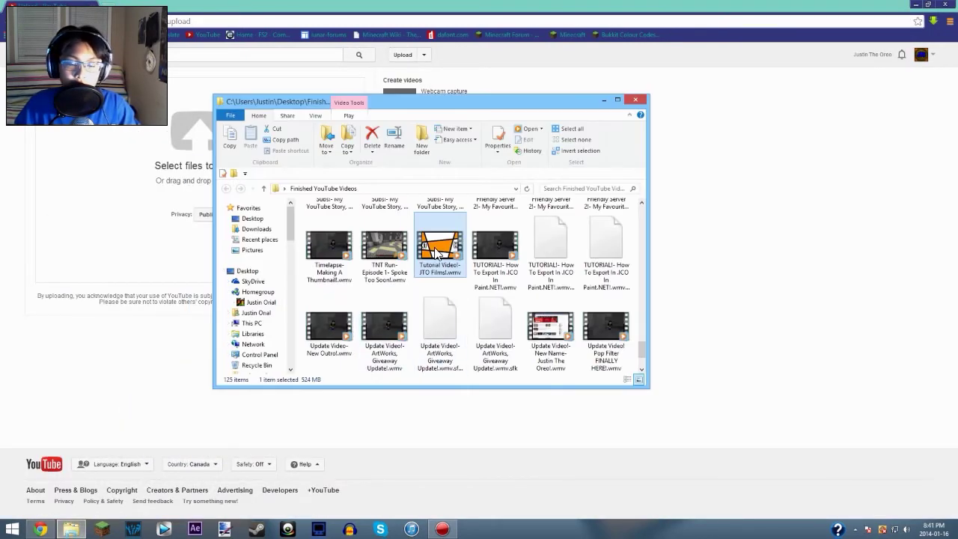
drag(489, 104, 715, 77)
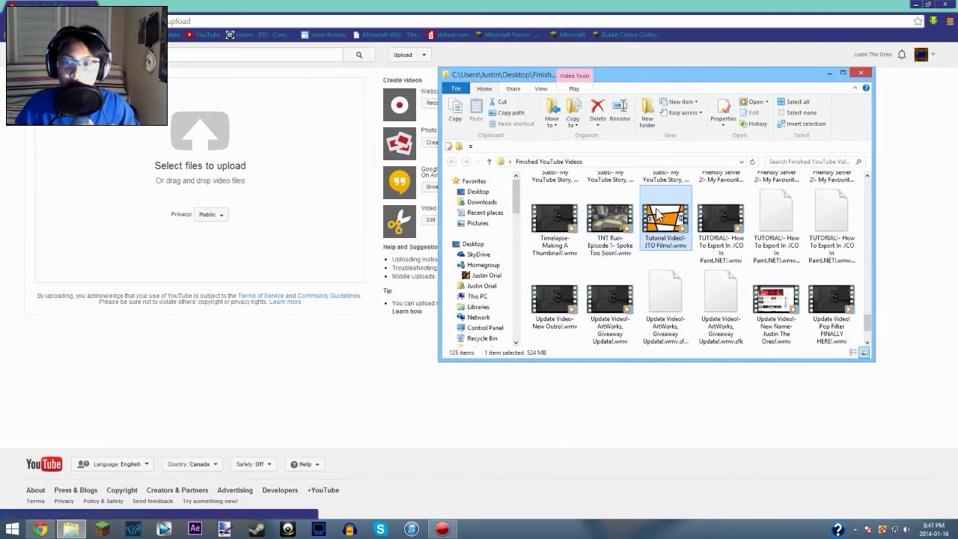
drag(668, 241, 194, 181)
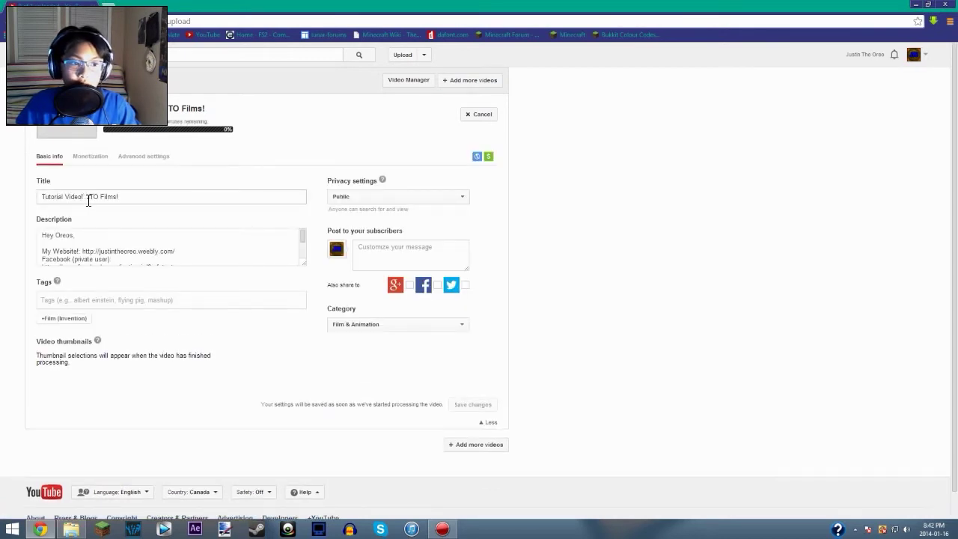
Title the video "Tutorial Video!- JTO Films!" and add "welcome to my 200 sub special tutorial video!" to the description's greeting
click(87, 198)
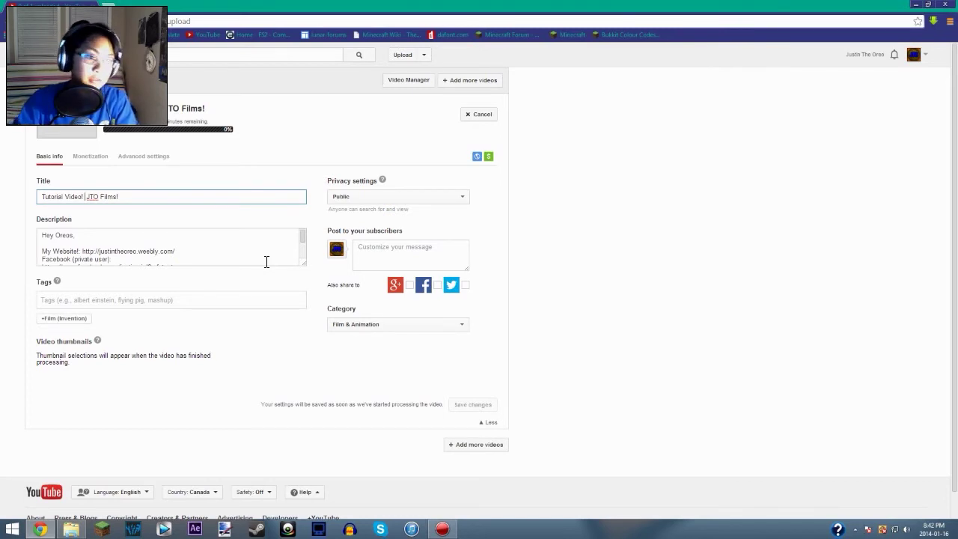
click(102, 234)
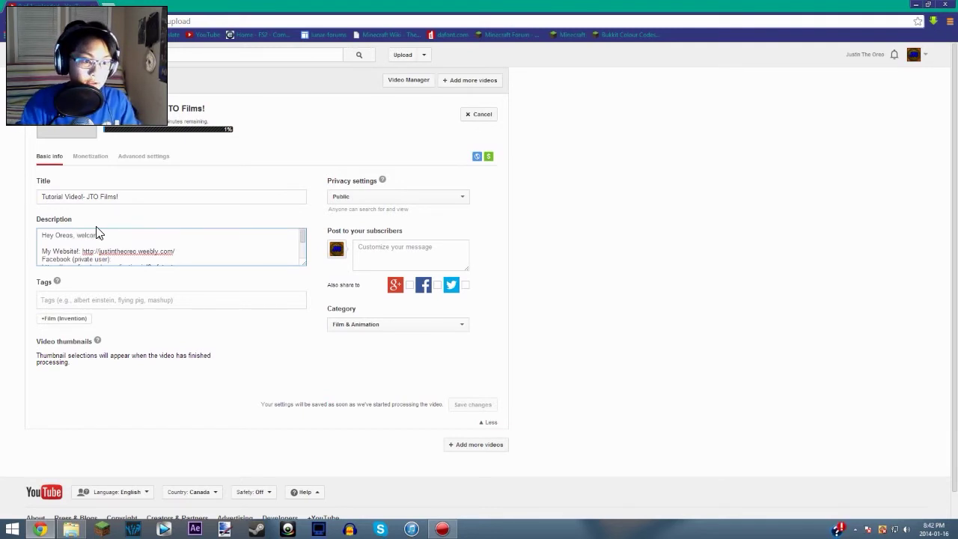
text(welcome to )
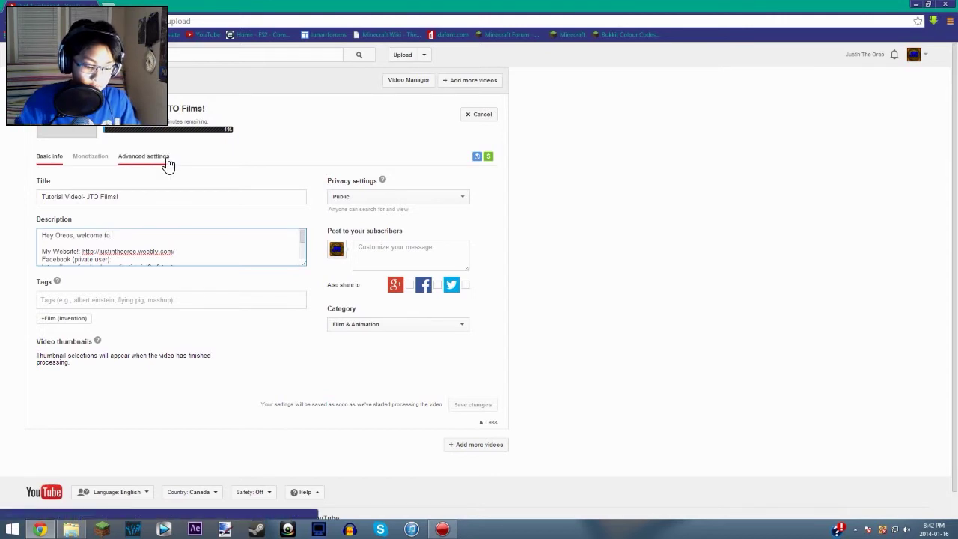
text(my 200 sub special tutorial video! In this video, I showca)
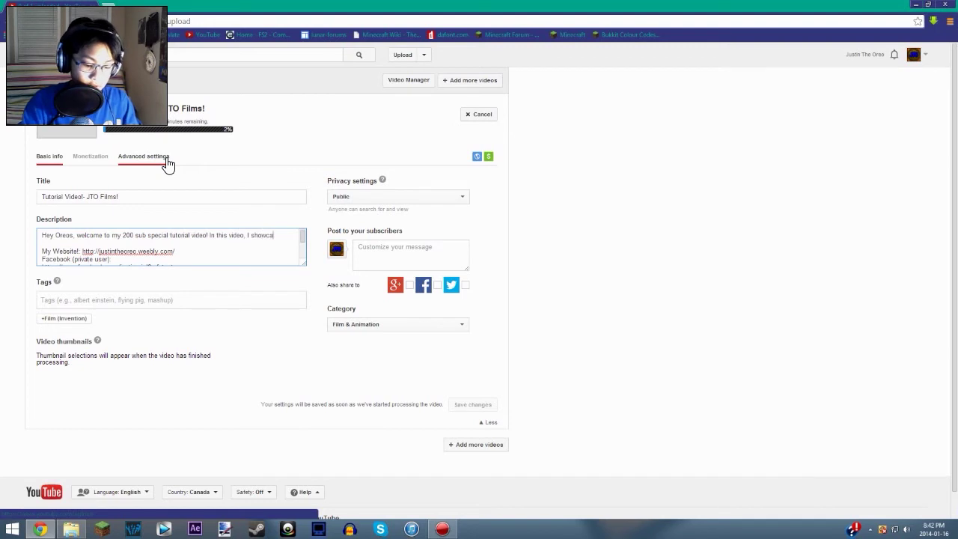
Continue the description's greeting with a sentence about showcasing my awesome yet still developing redstone world
text(wesom)
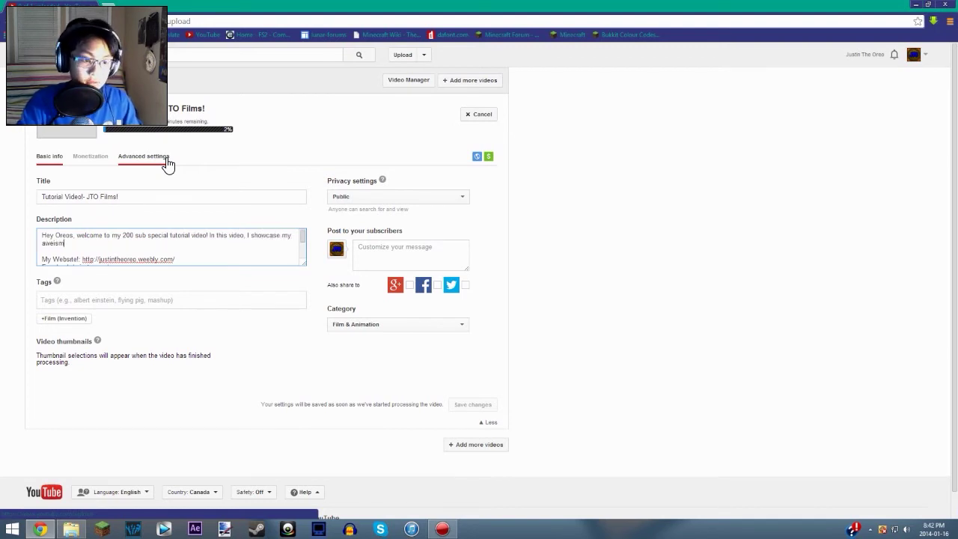
text(e)
text(e yet)
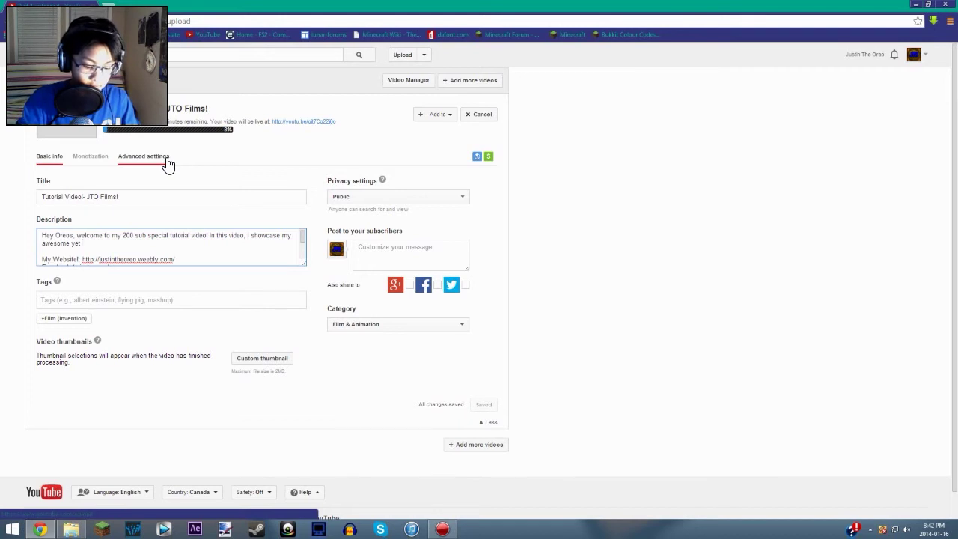
text(still developping redsotnw world.)
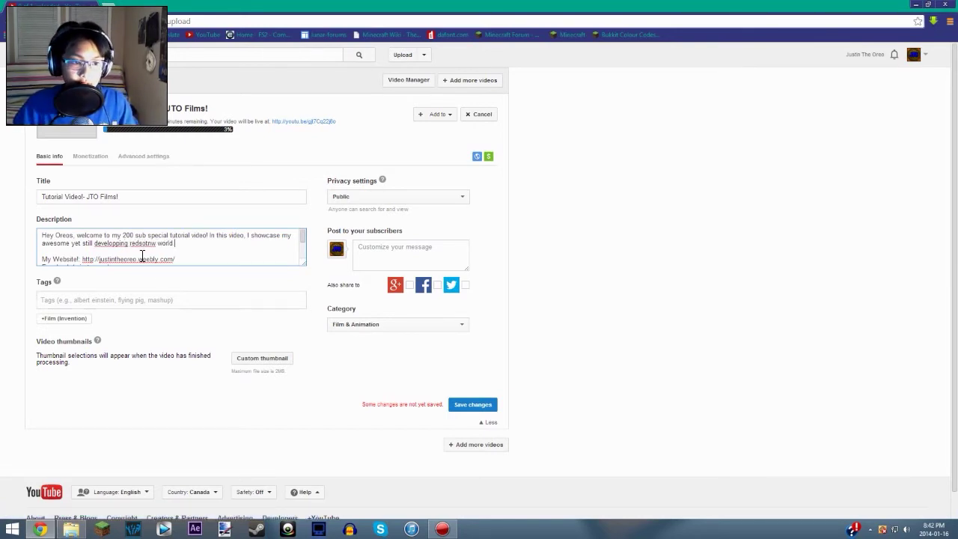
Correct the misspelled words in the description to "developing" and "redstone"
right_click(118, 244)
click(131, 247)
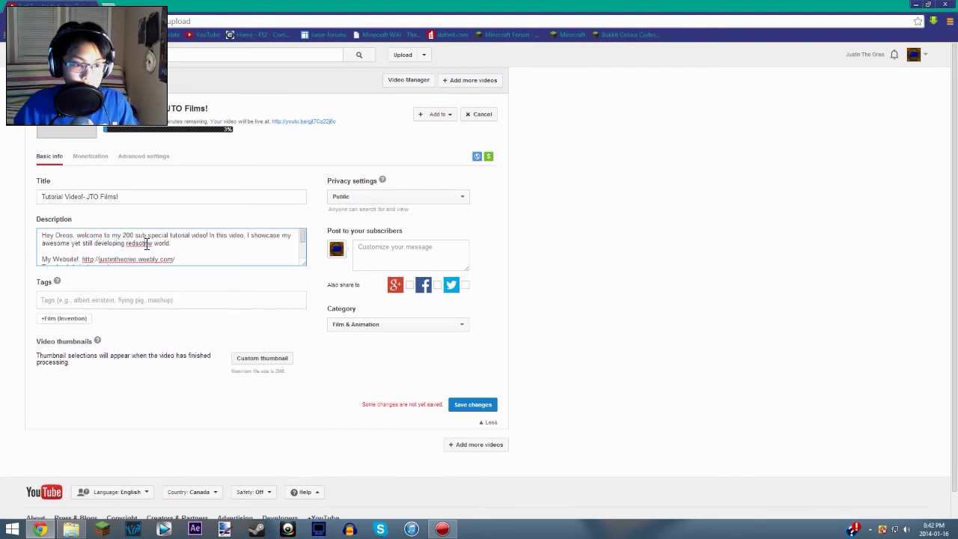
right_click(146, 242)
click(138, 245)
text(eve)
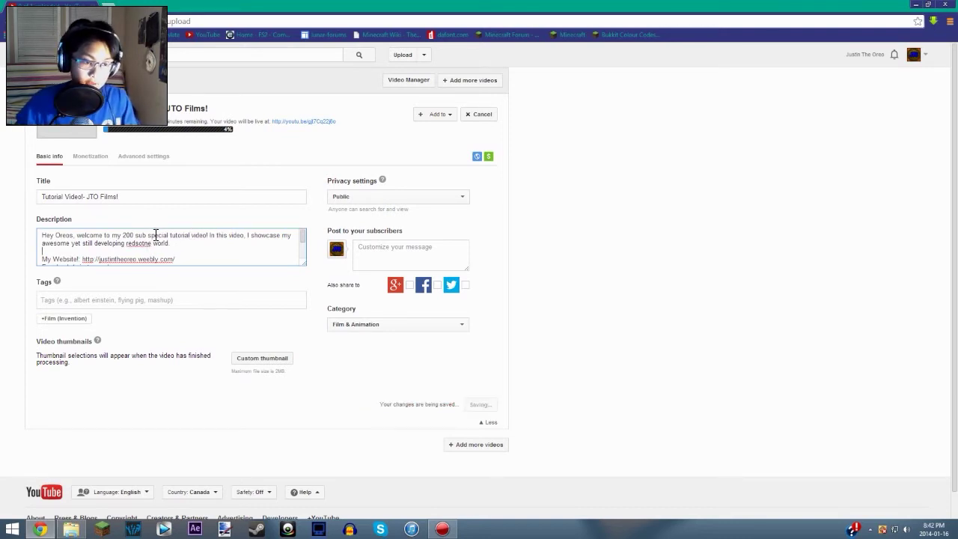
drag(153, 243, 139, 248)
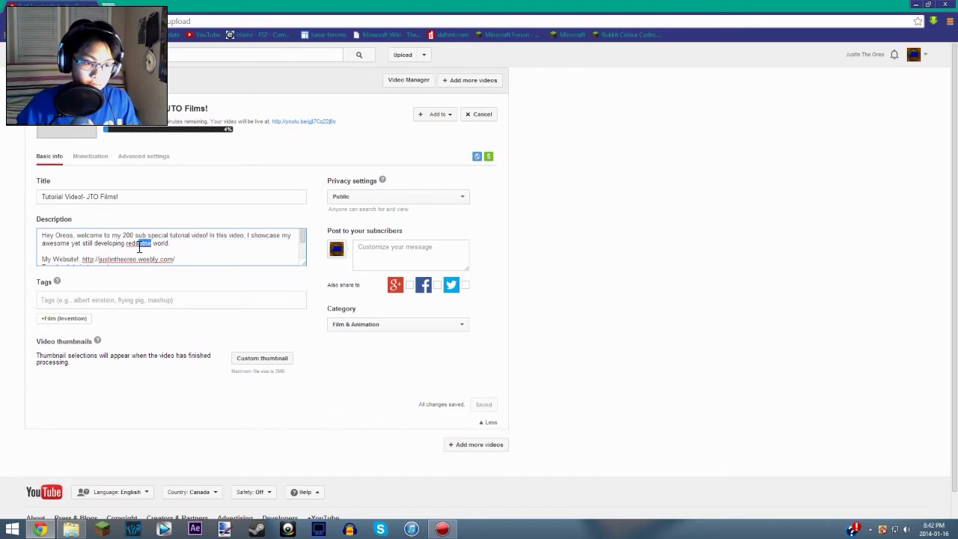
text(st)
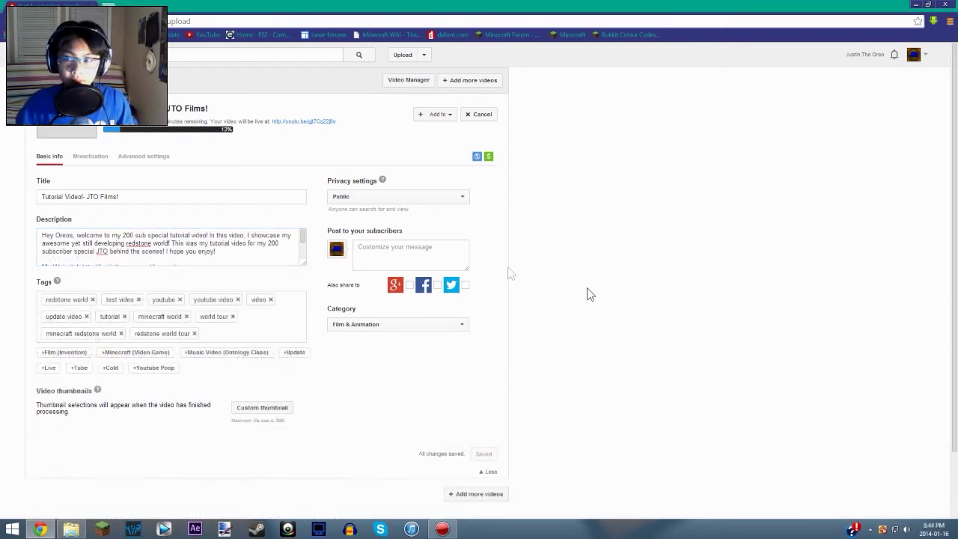
click(443, 529)
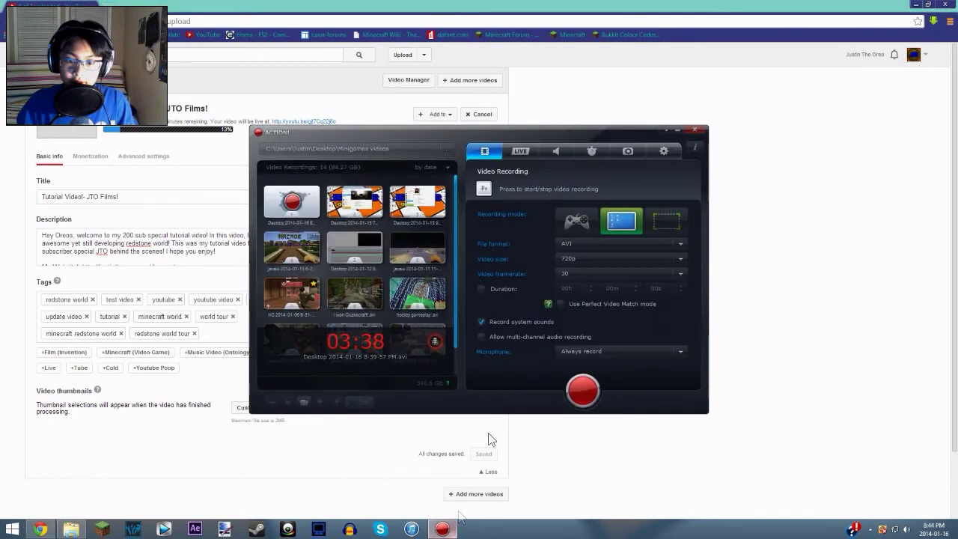
click(680, 131)
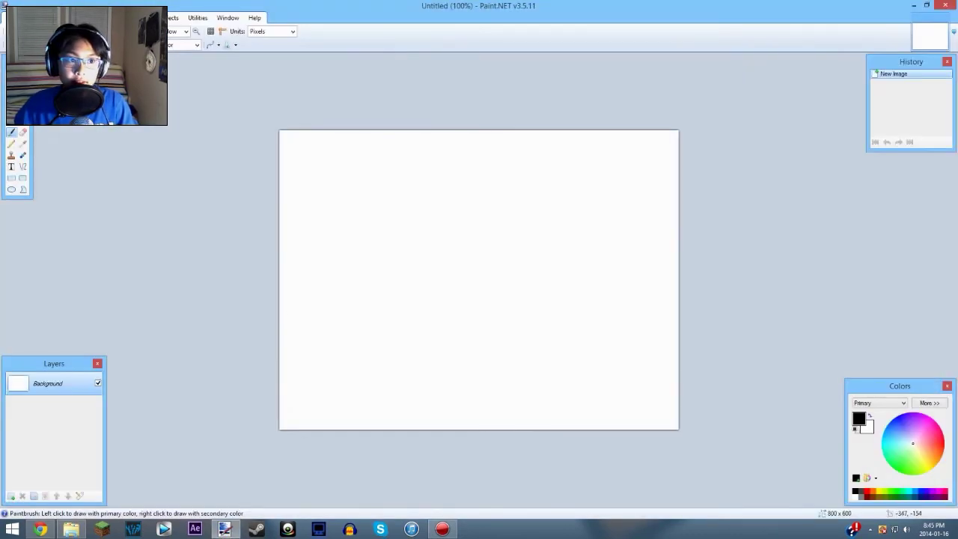
Resize the blank Paint.NET canvas to 1280 by 720 pixels and fit it to the window
click(80, 17)
click(112, 58)
text(1280720)
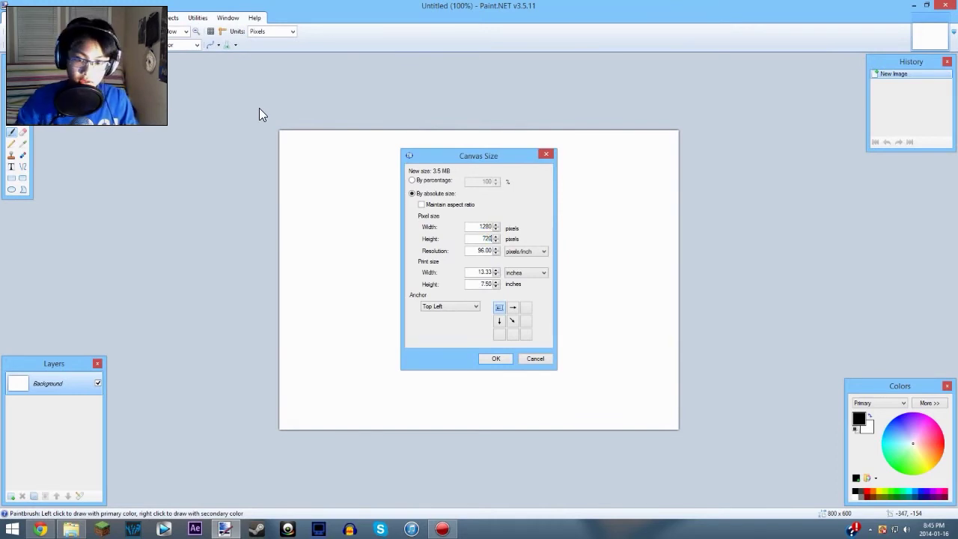
key(Return)
key(ctrl+b)
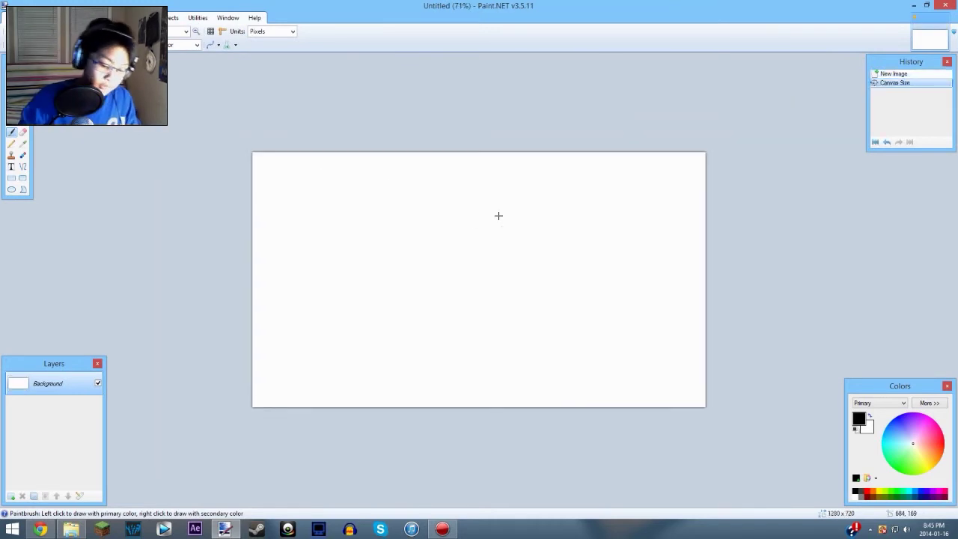
Dismiss the save dialog without saving and erase the entire white background so the canvas is transparent
key(ctrl+s)
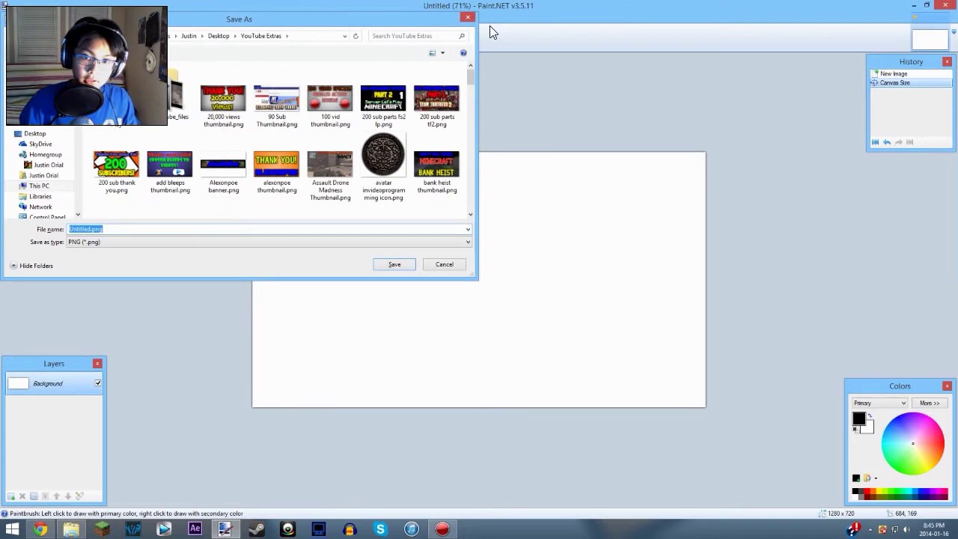
click(465, 18)
key(ctrl+a)
key(Delete)
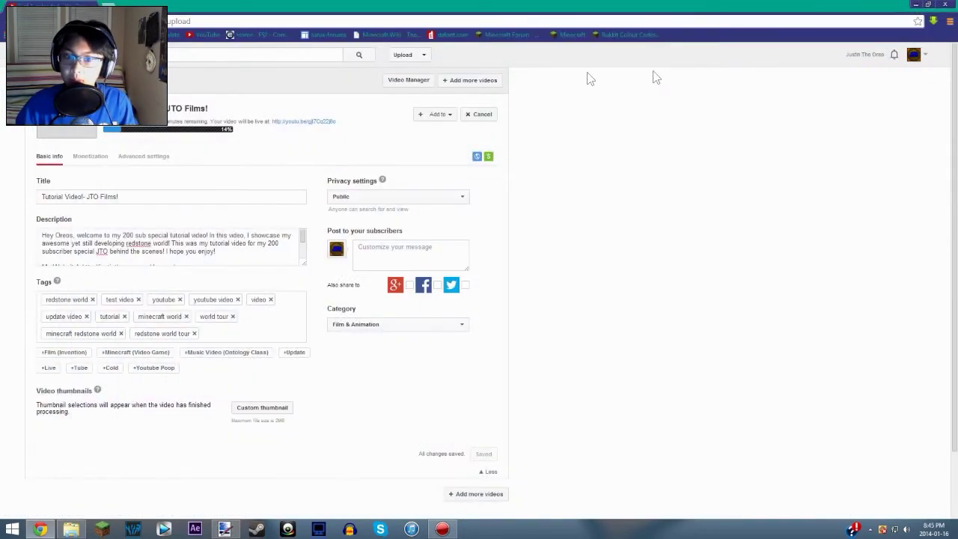
Clear the desktop of open windows and open the screenshots folder inside the .minecraft folder
click(915, 5)
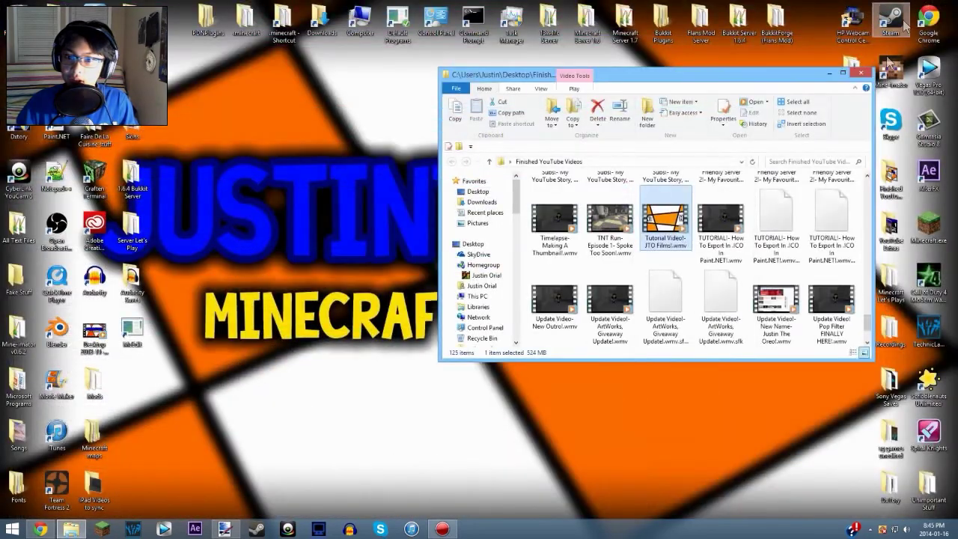
click(862, 74)
double_click(930, 238)
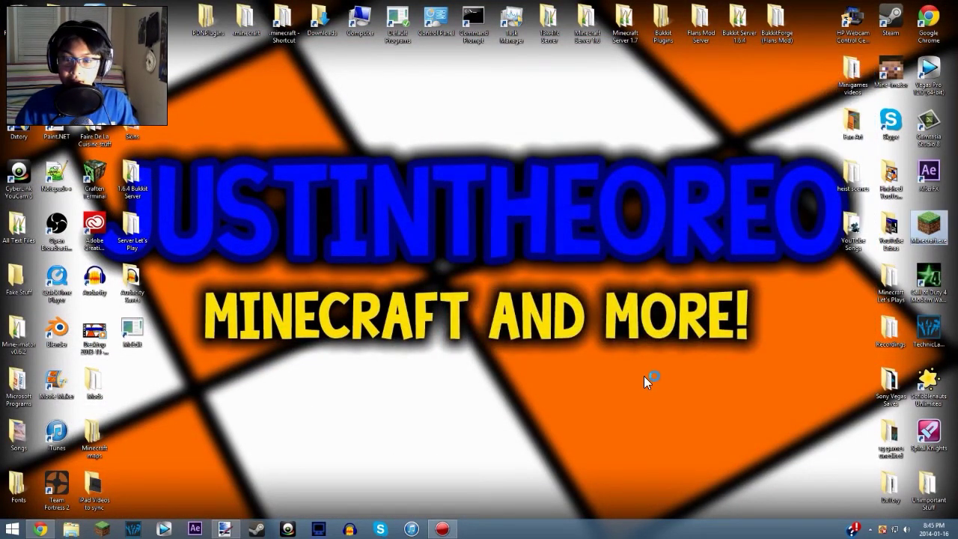
click(675, 147)
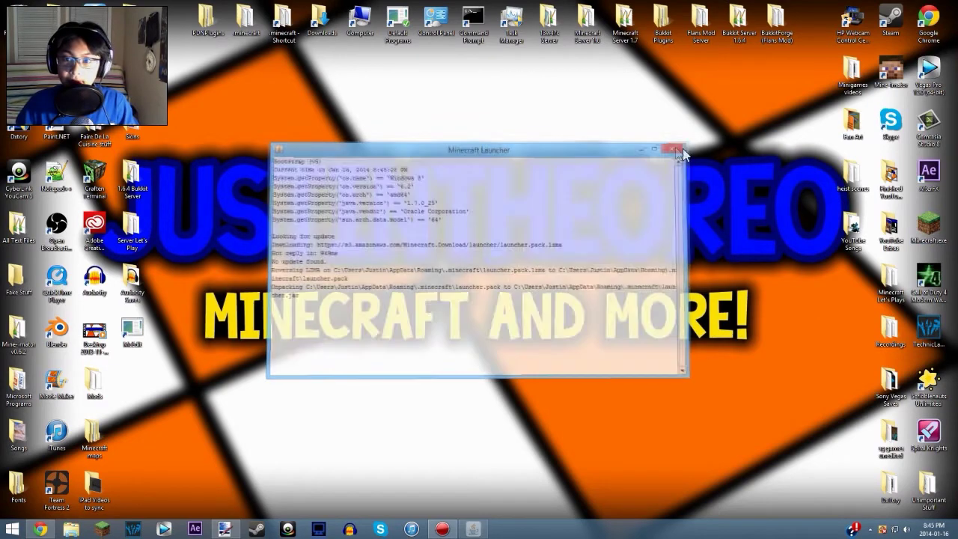
double_click(283, 17)
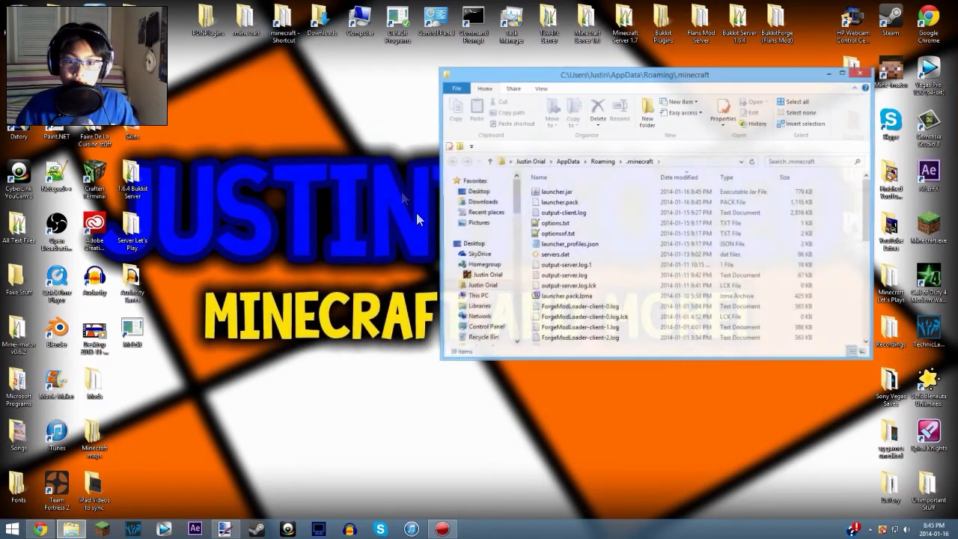
scroll(621, 318, down, 2)
double_click(605, 336)
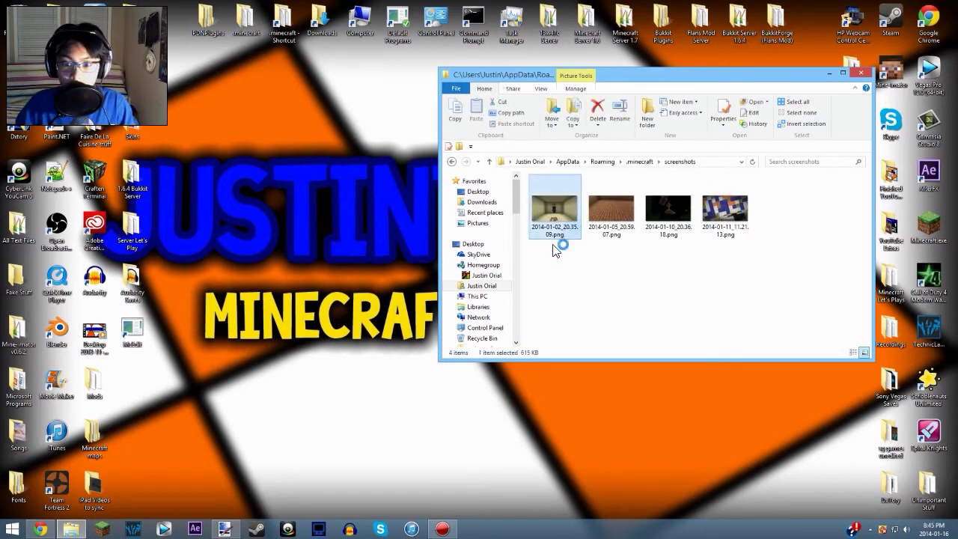
Copy the screenshot 2014-01-02_20.35.09.png from the photo viewer, and close the viewer and the folder
double_click(558, 236)
right_click(526, 311)
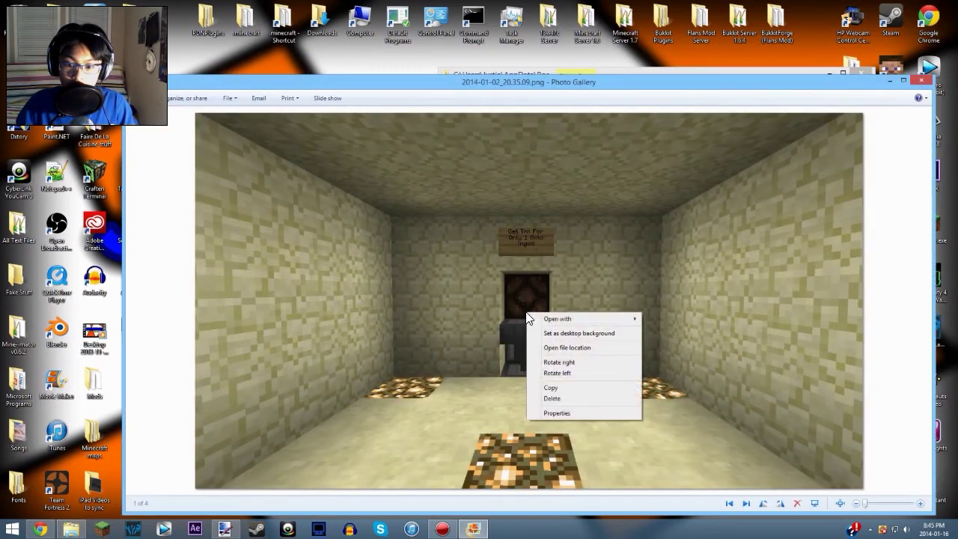
click(580, 387)
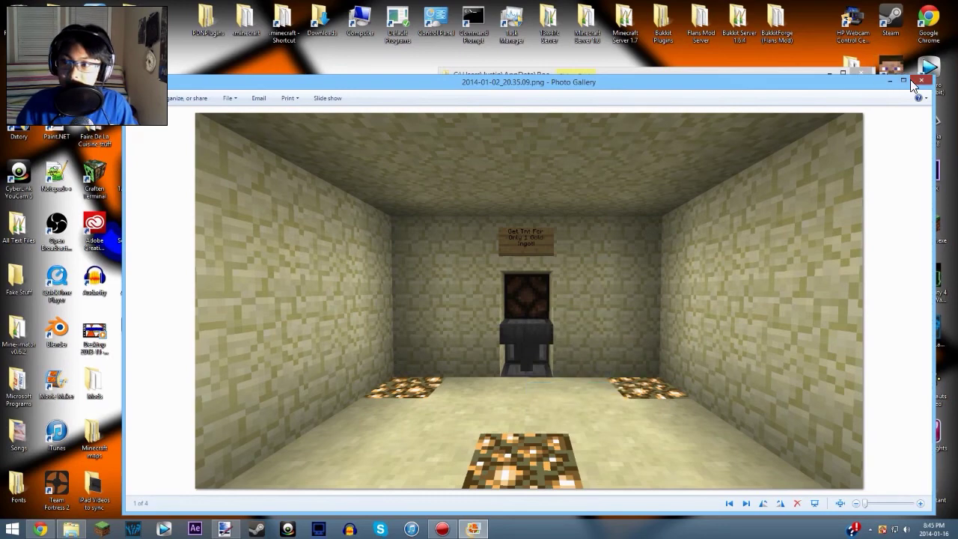
click(921, 80)
click(862, 75)
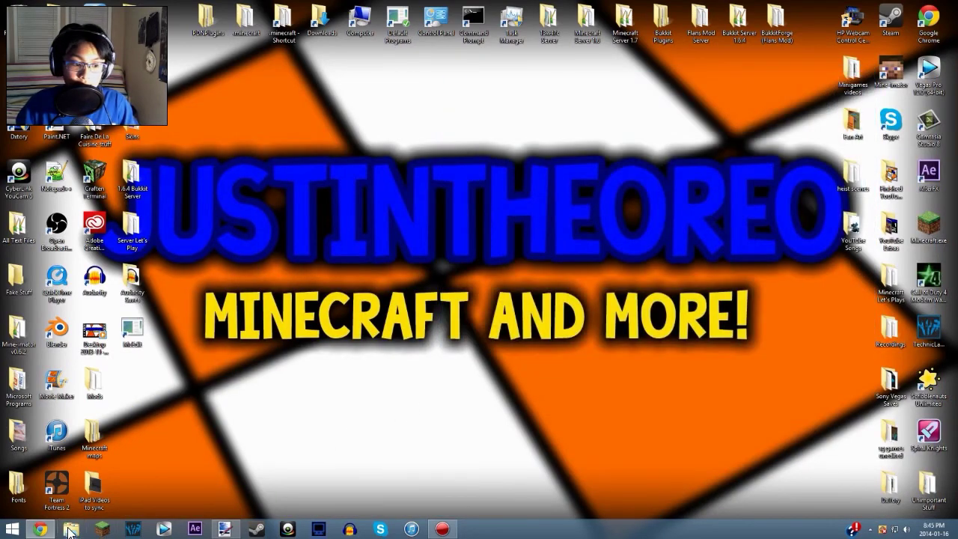
Paste the screenshot into the Paint.NET canvas at its current size and center the room in the frame
click(225, 528)
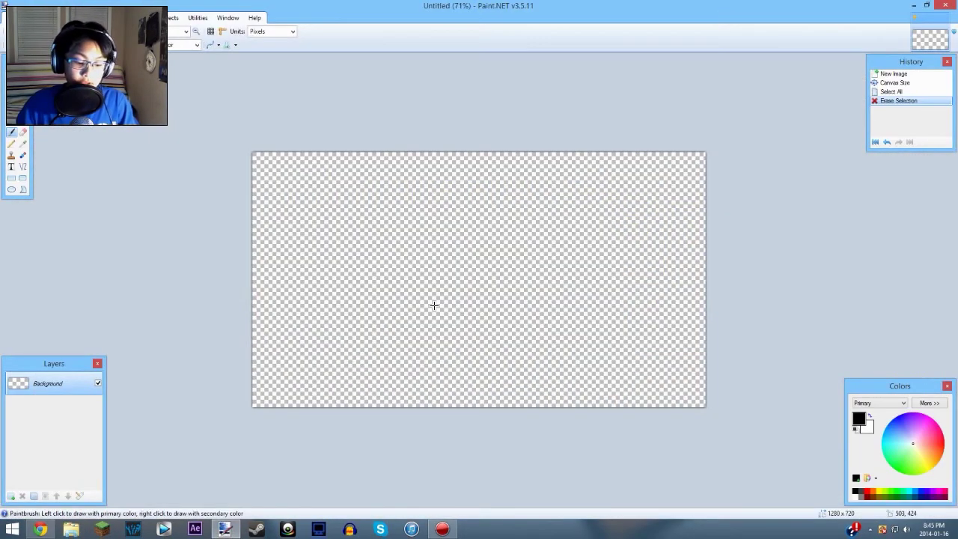
key(ctrl+v)
click(470, 297)
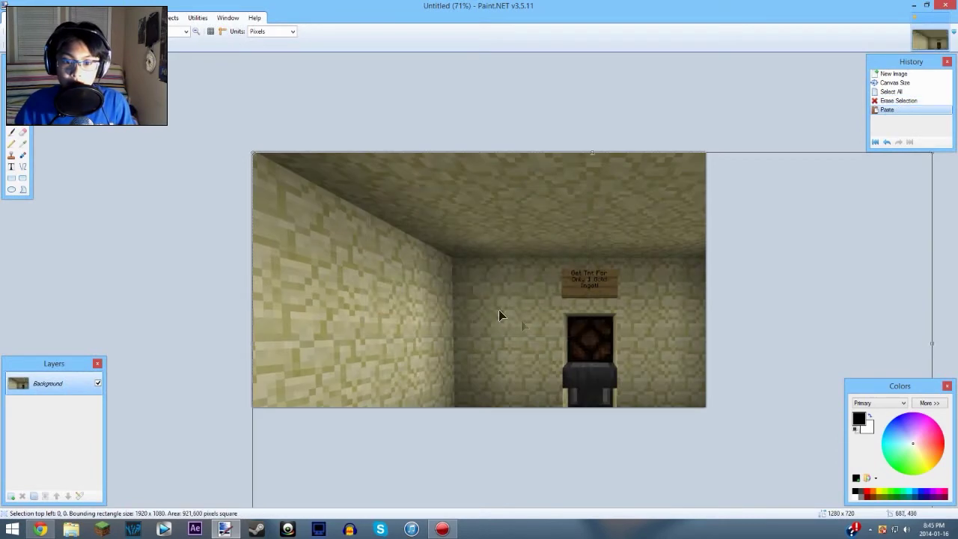
drag(500, 303, 436, 277)
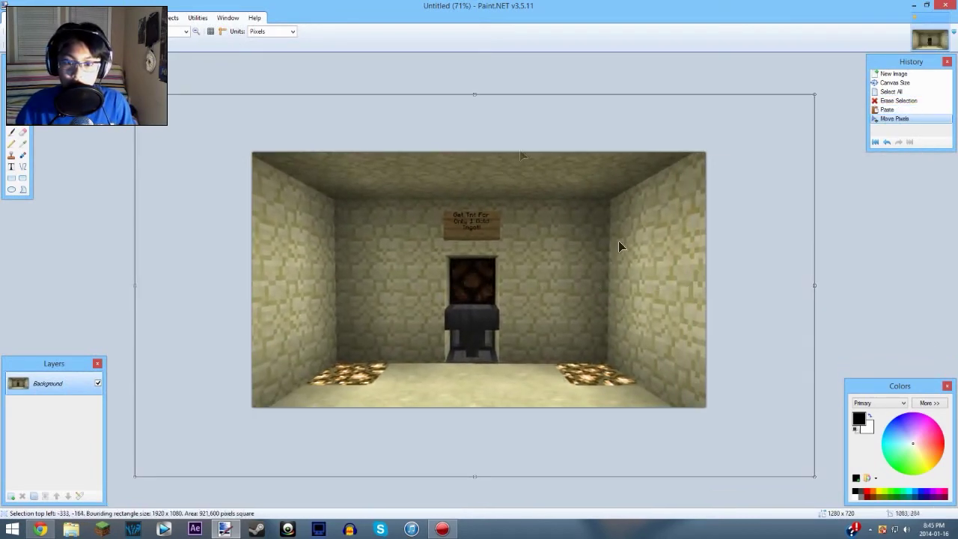
Apply the Oil Painting effect to the screenshot with brush size 5 and increased coarseness, and clear the selection
click(172, 17)
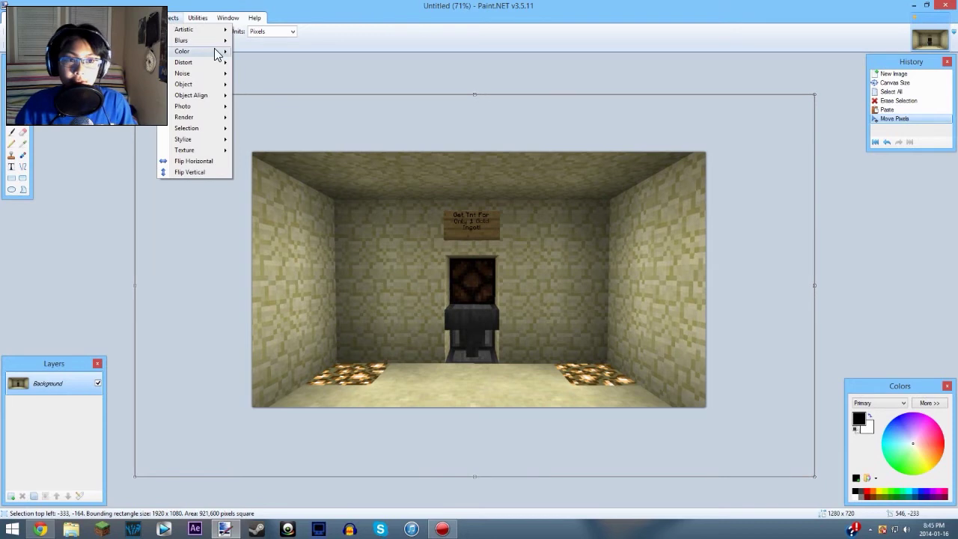
mouse_move(215, 52)
mouse_move(222, 33)
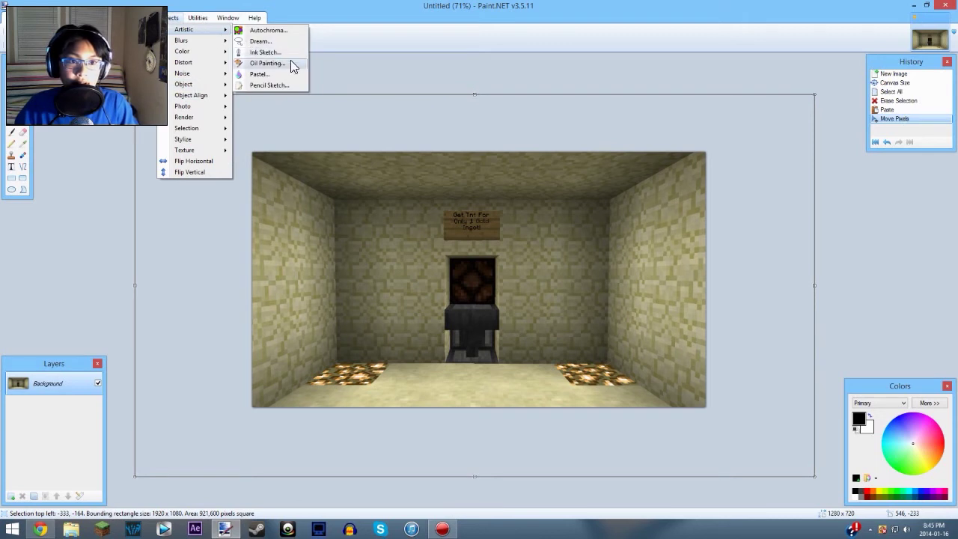
click(291, 64)
drag(432, 246, 447, 245)
scroll(449, 246, down, 3)
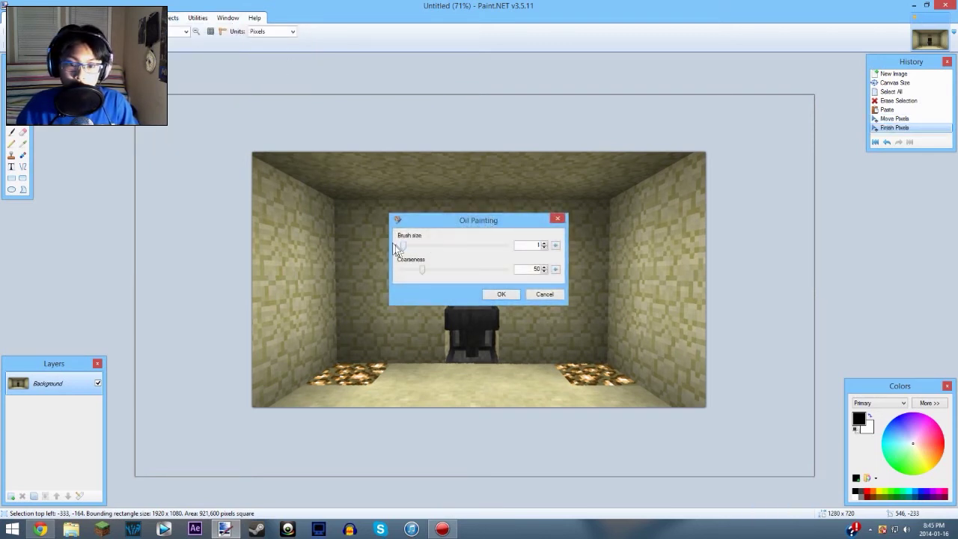
drag(402, 247, 462, 258)
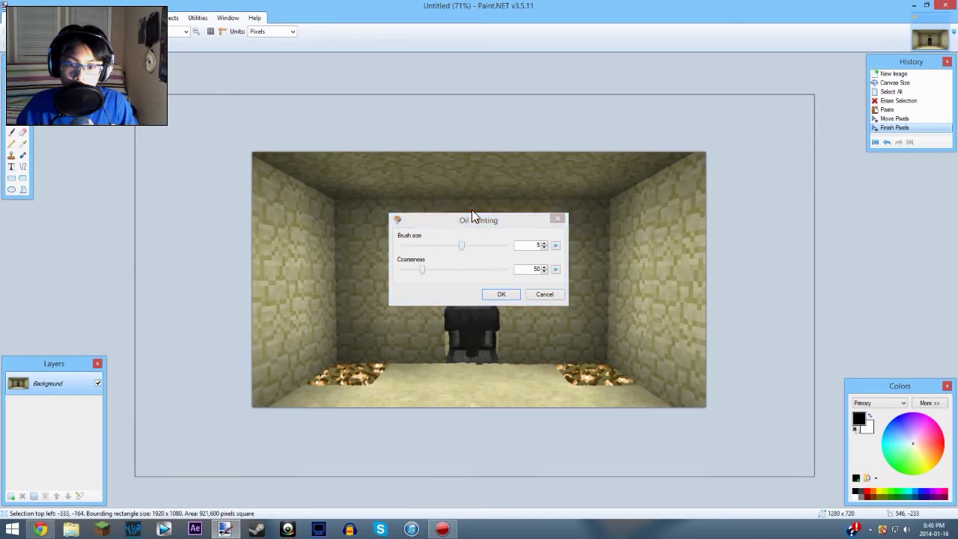
drag(494, 220, 736, 233)
drag(664, 282, 780, 282)
click(743, 308)
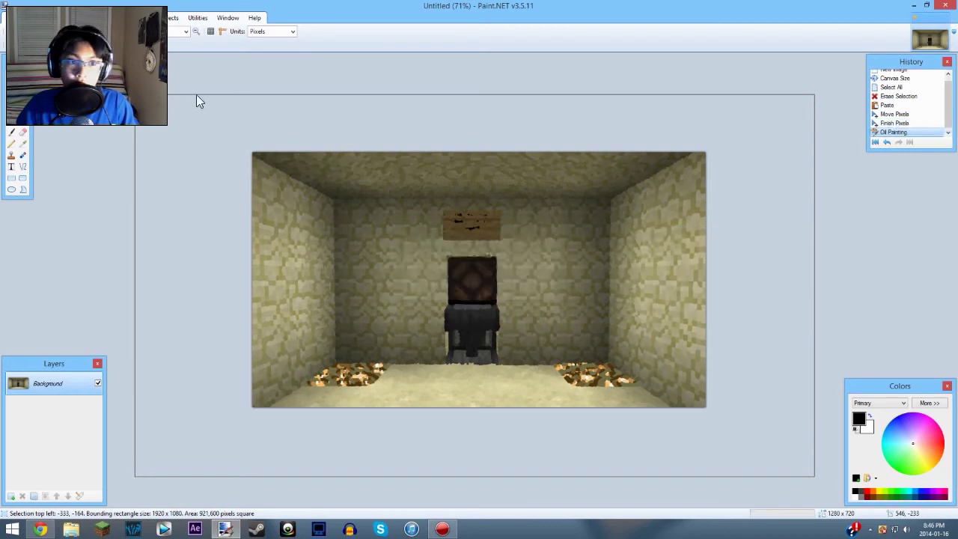
key(ctrl+d)
Apply a Gaussian Blur with a radius of 13 to the background image
click(177, 17)
click(178, 19)
click(178, 20)
mouse_move(184, 55)
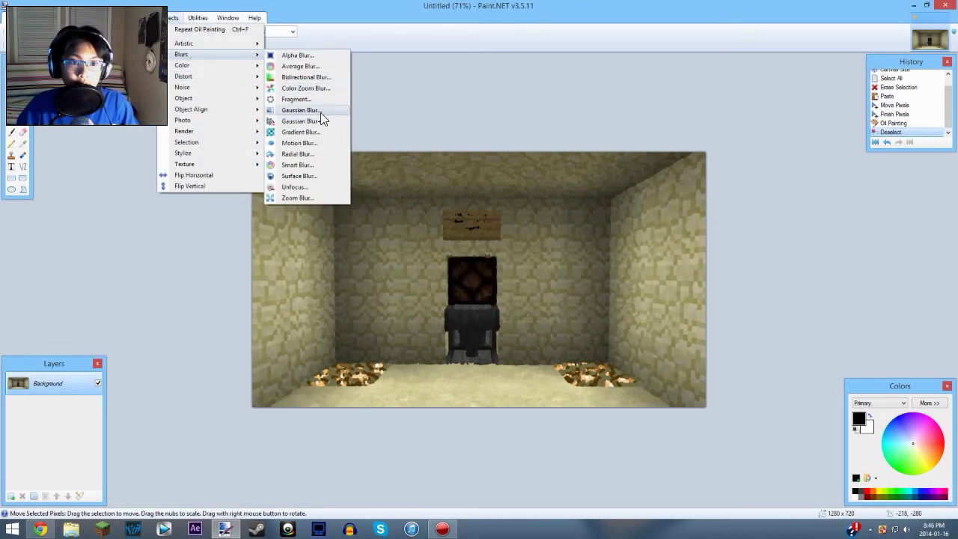
click(315, 110)
drag(393, 253, 405, 259)
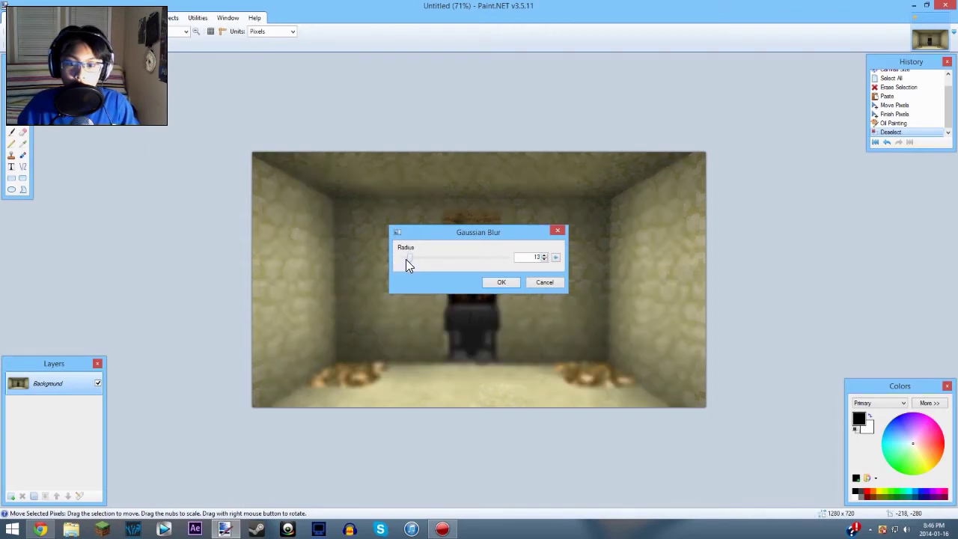
click(503, 282)
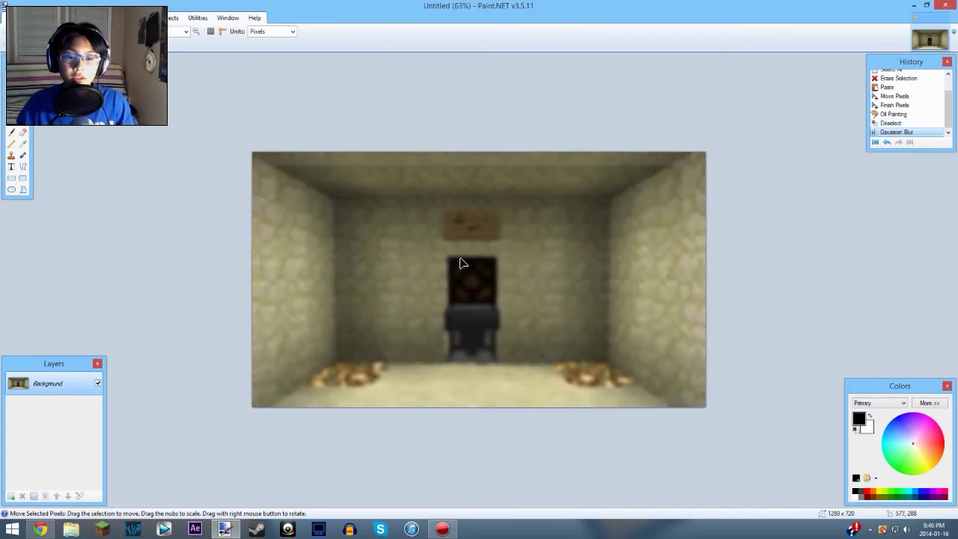
Add a new empty layer above the blurred background image
scroll(461, 262, down, 3)
scroll(460, 259, down, 2)
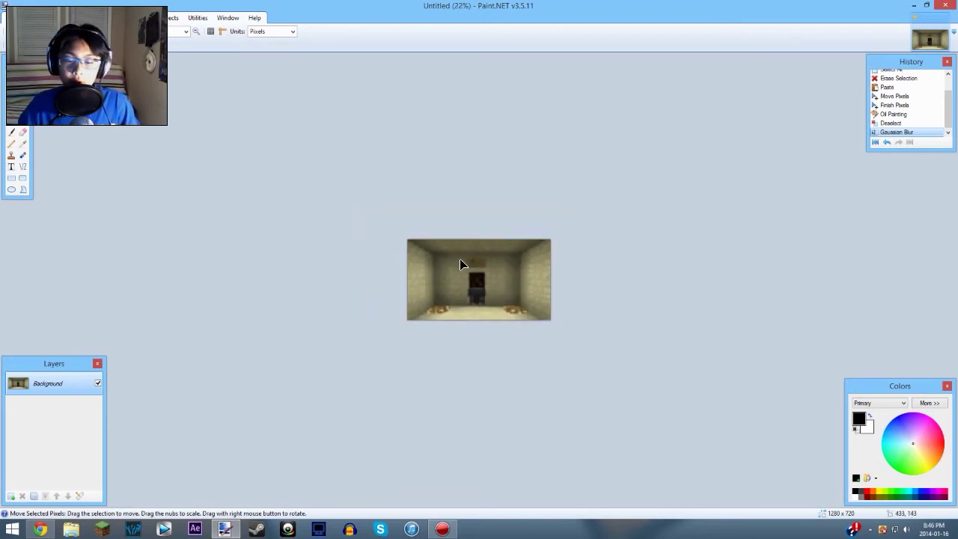
scroll(464, 262, up, 4)
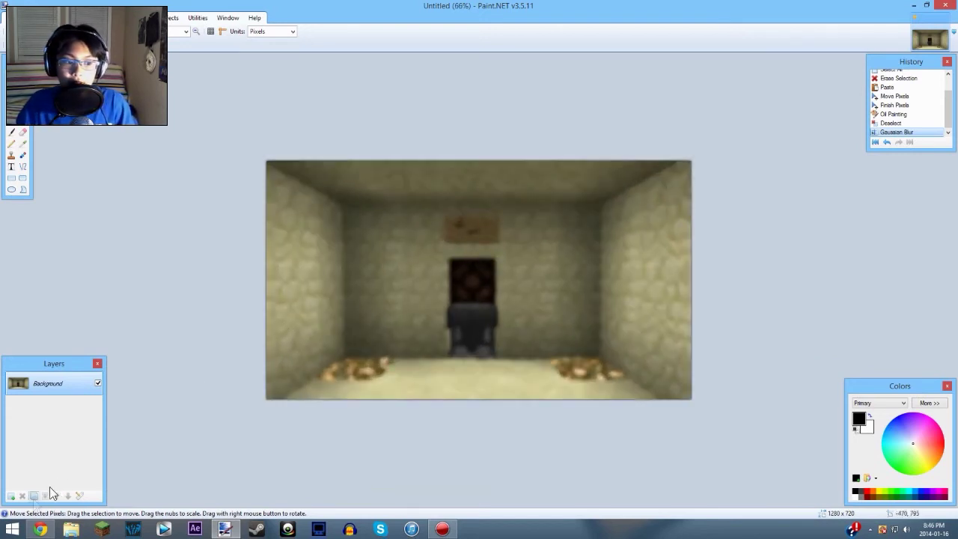
click(11, 496)
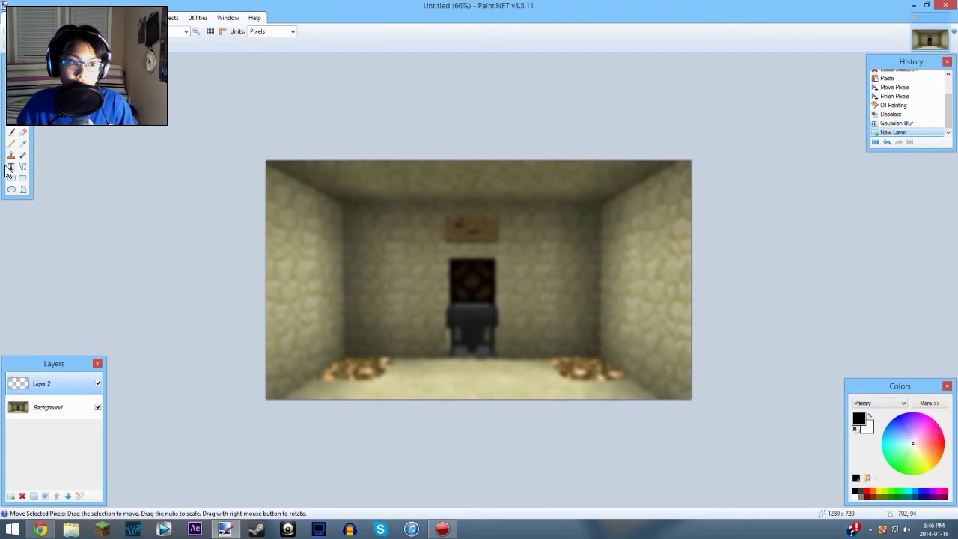
Open minecraft logo.png from the Pictures library on the desktop, copy the image, and close the viewer
click(914, 5)
double_click(360, 22)
click(481, 223)
double_click(829, 284)
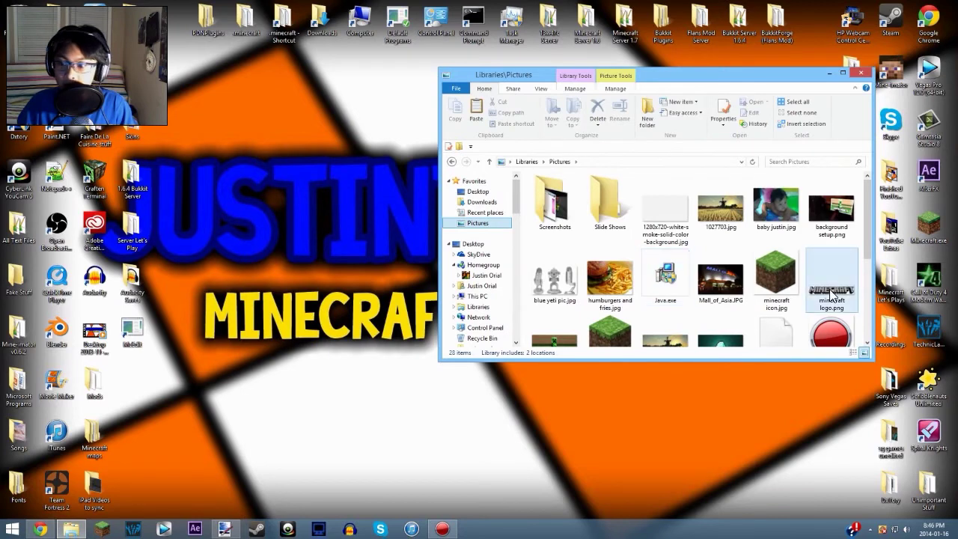
right_click(493, 307)
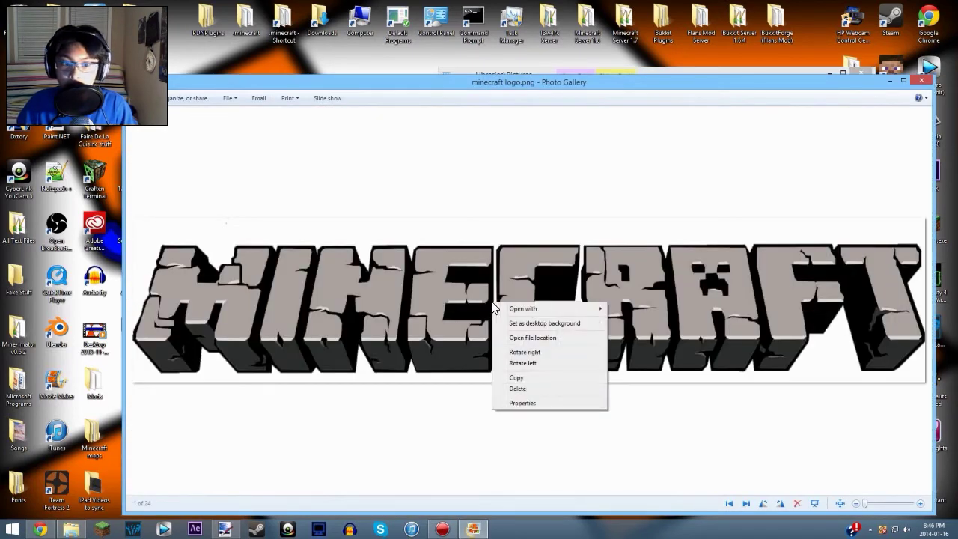
click(276, 248)
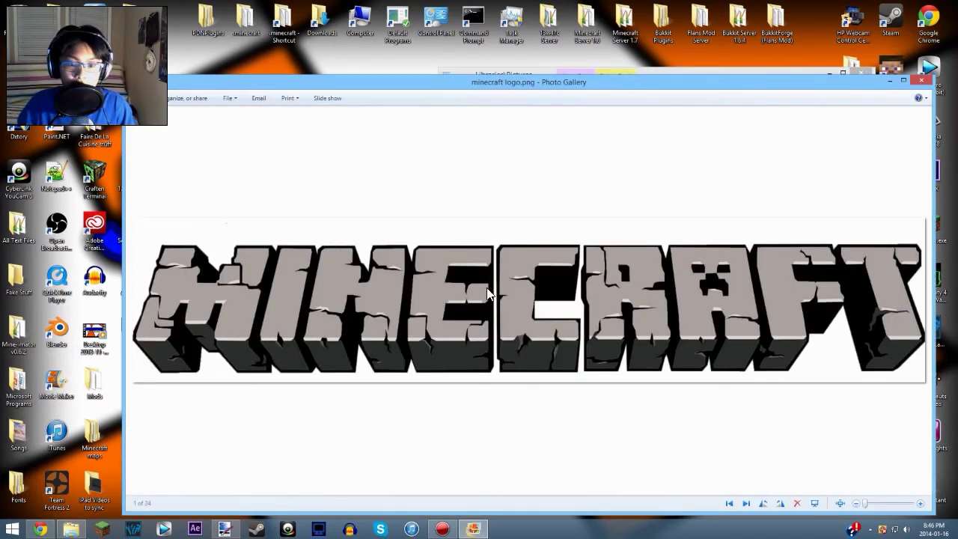
right_click(488, 290)
click(532, 368)
click(925, 81)
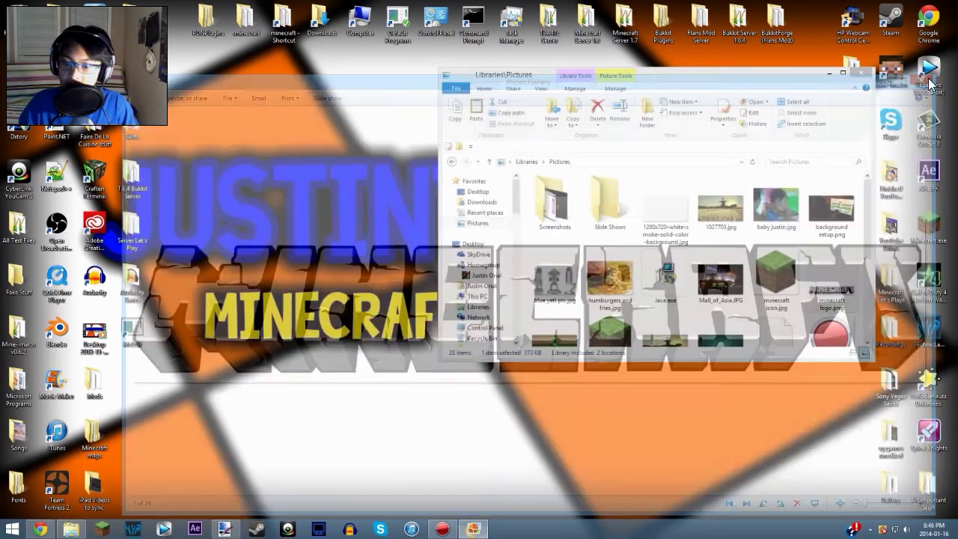
Back in Paint.NET, paste the logo onto the new layer at the current canvas size and scale it to about 1231 x 256 pixels across the room's upper part
click(222, 529)
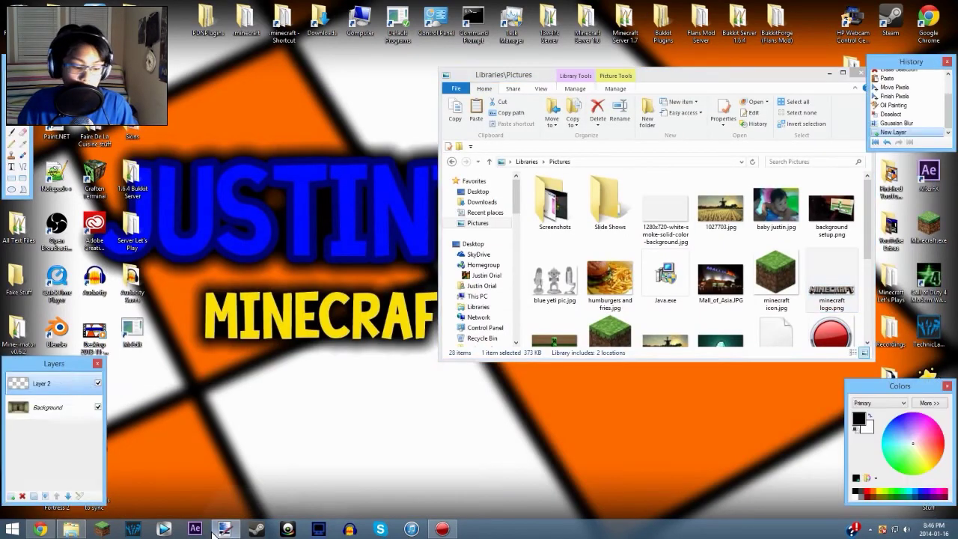
key(ctrl+v)
click(462, 281)
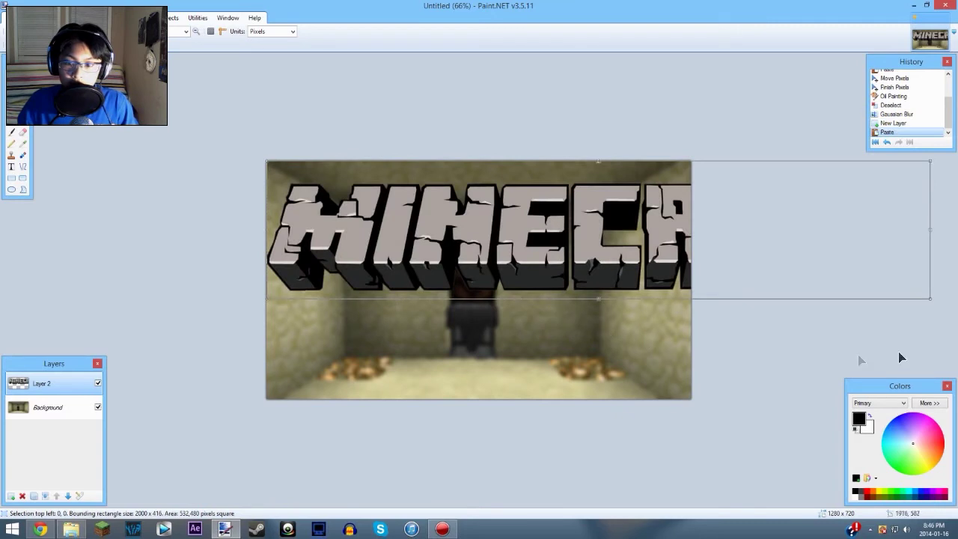
drag(930, 299, 736, 252)
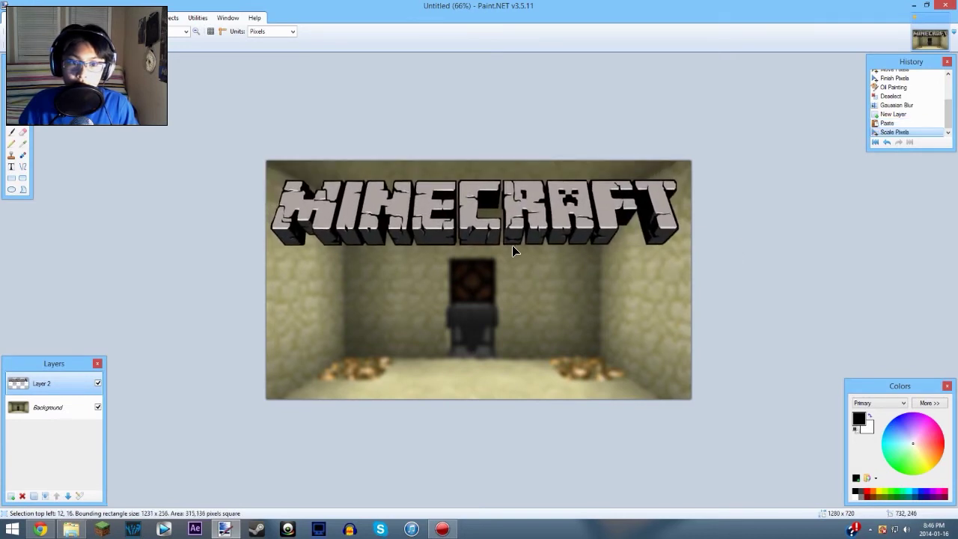